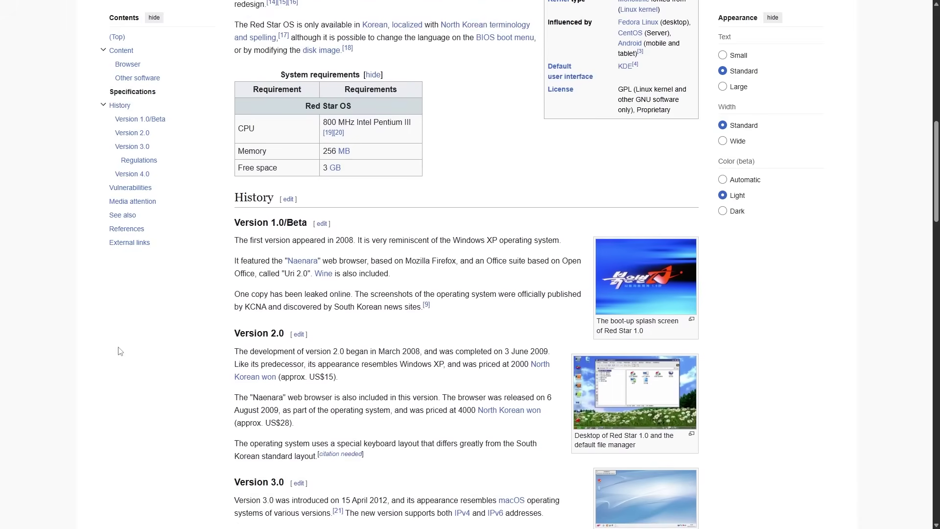
pyautogui.scroll(5, 120, 351)
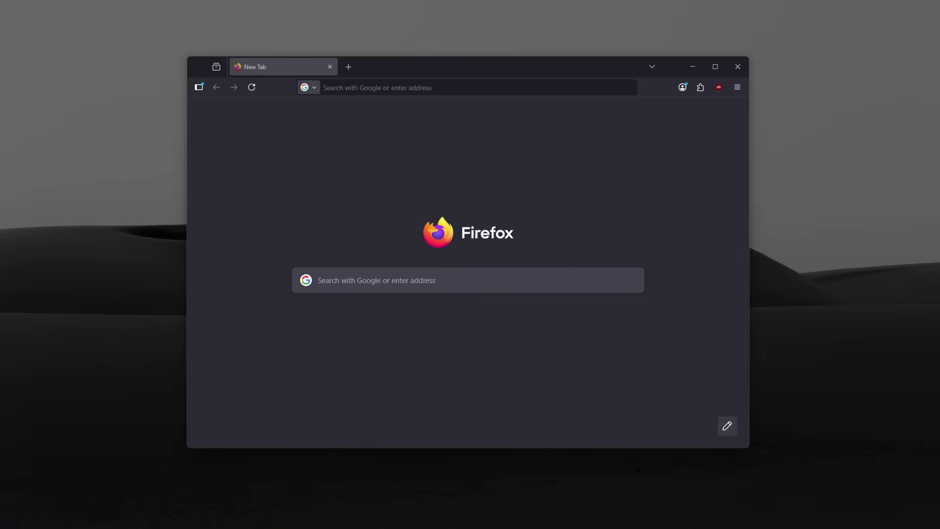
# Step: Search Google for 'North Korean OS download'
pyautogui.click(354, 89)
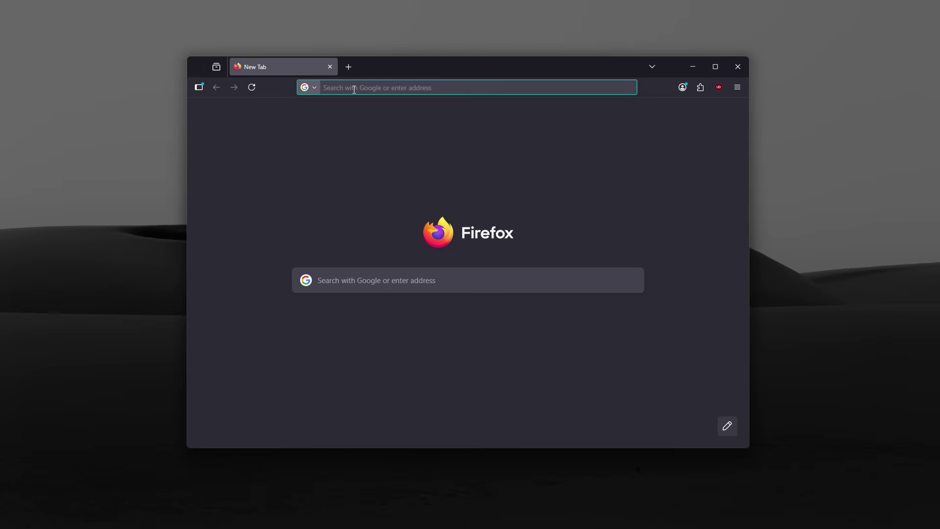
pyautogui.write('North Korean OS d')
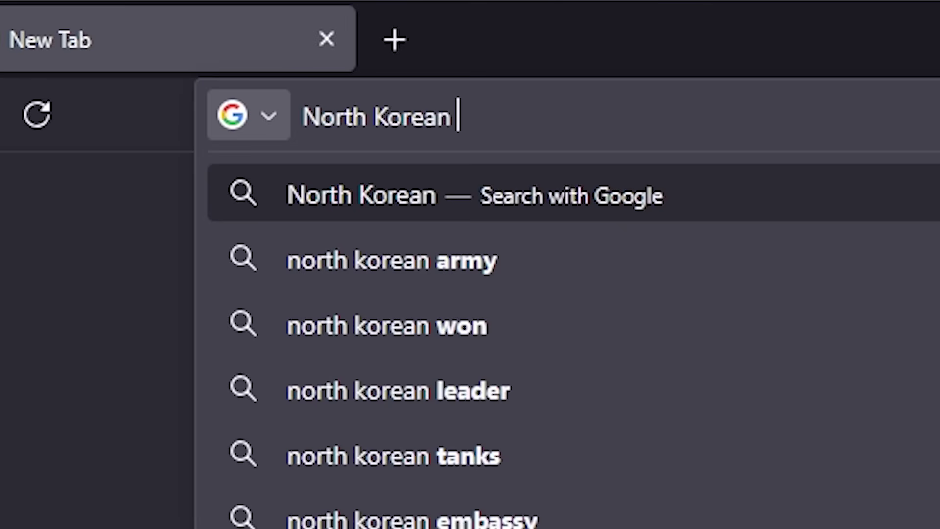
pyautogui.write('ownload')
pyautogui.press('Return')
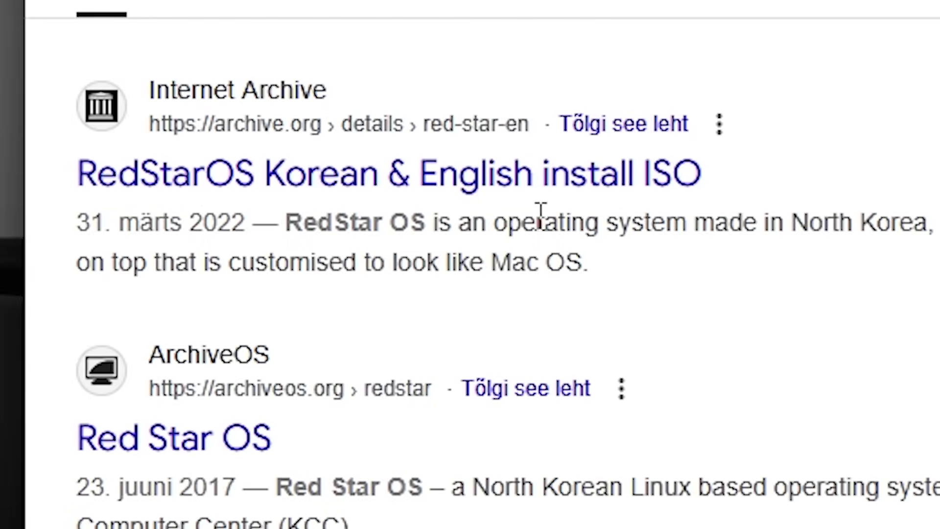
# Step: Highlight the Reddit post's title and its warnings about logging everything and sending data north
pyautogui.moveTo(283, 174); pyautogui.dragTo(850, 177)
pyautogui.moveTo(166, 174); pyautogui.dragTo(802, 163)
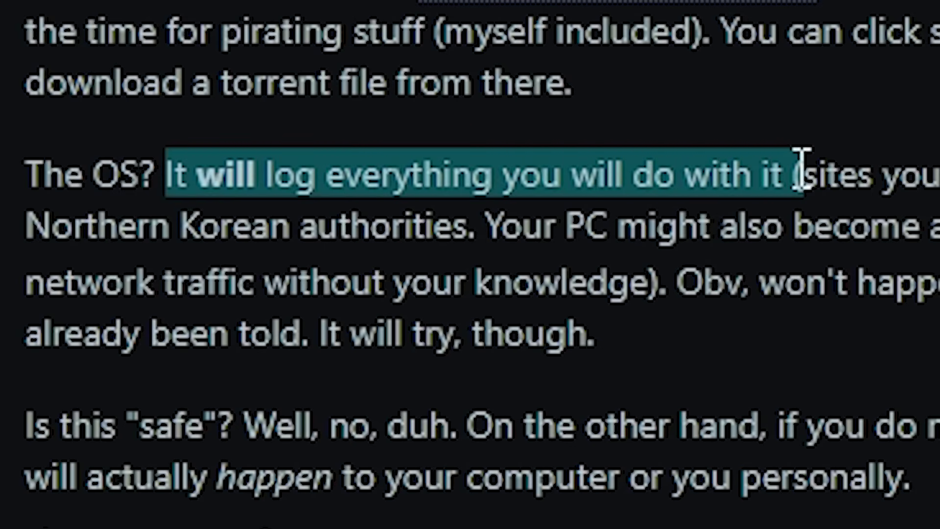
pyautogui.moveTo(413, 172); pyautogui.dragTo(667, 167)
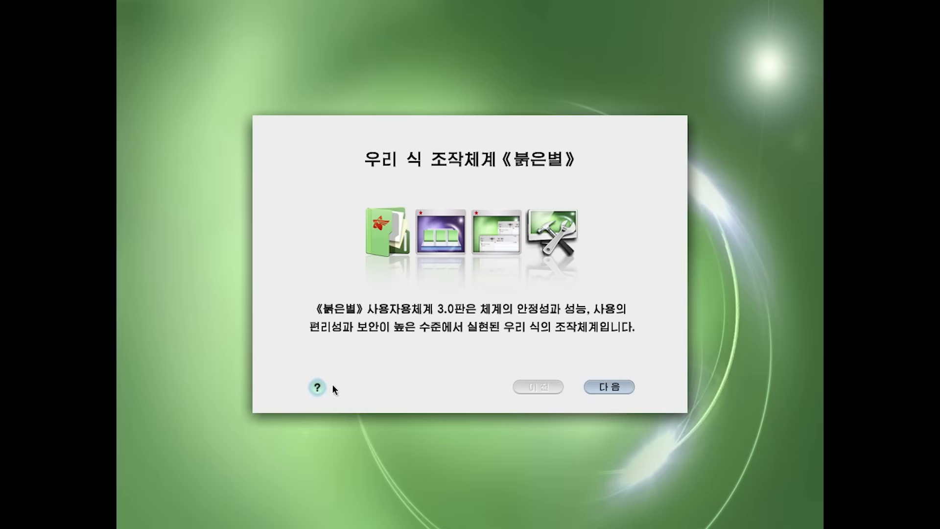
# Step: View the installer's help notes, then continue past the 24.6GB partition to administrator setup
pyautogui.click(318, 388)
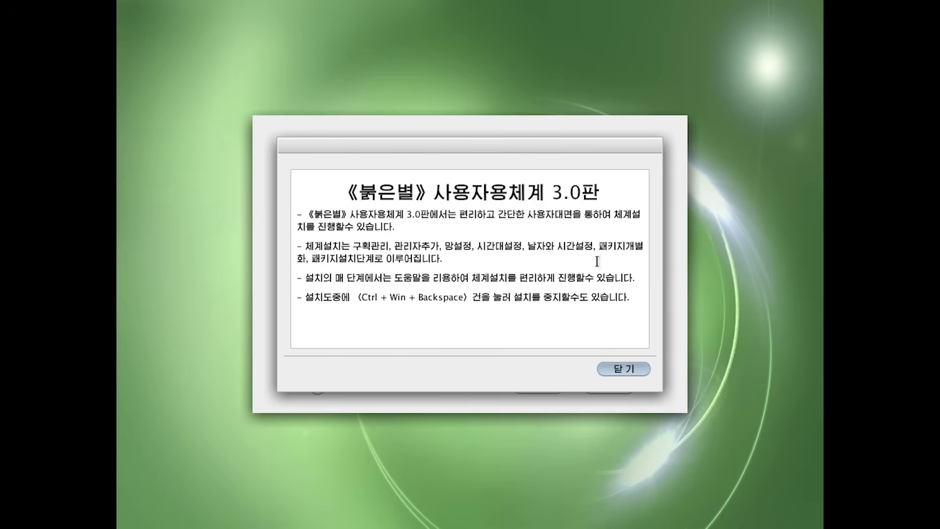
pyautogui.press('Return')
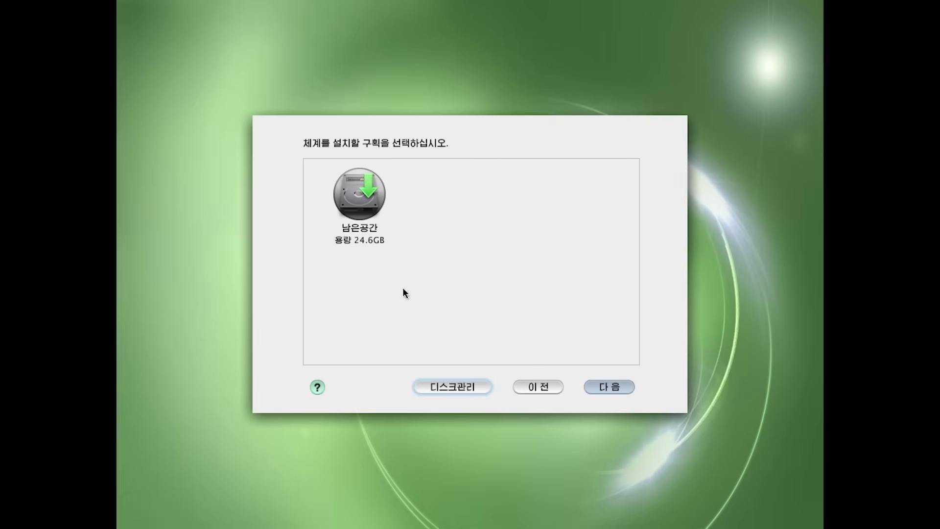
pyautogui.click(606, 388)
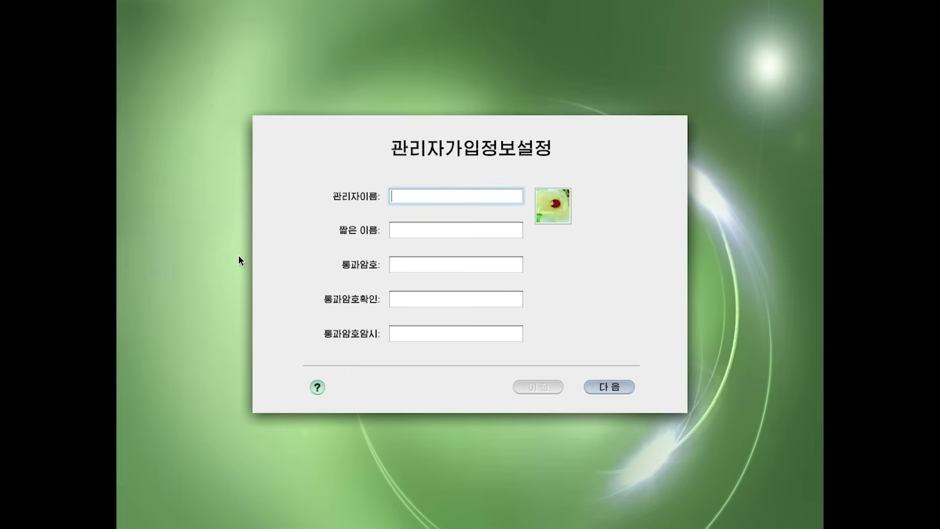
# Step: Enter the administrator account name and choose the cat as the account picture
pyautogui.write('kim')
pyautogui.click(553, 205)
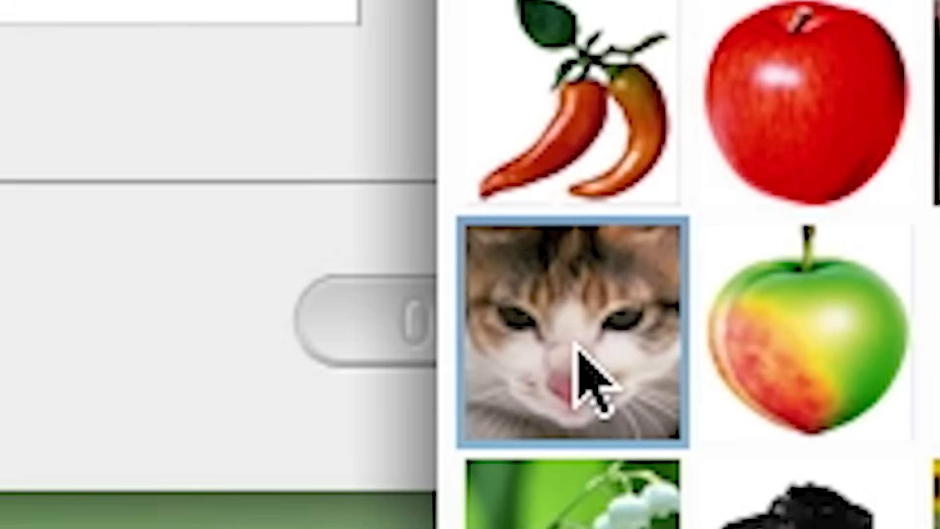
pyautogui.click(583, 352)
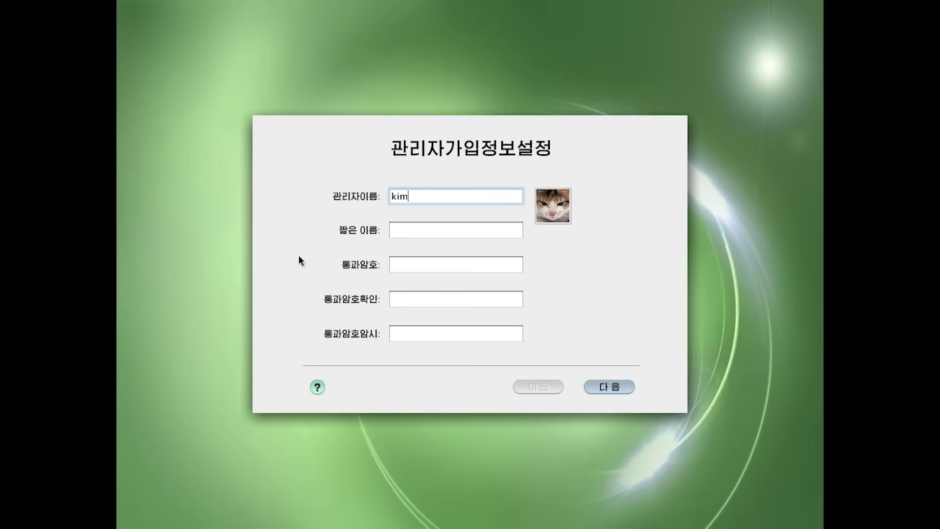
# Step: Keep manual (수동방식) network addressing, accept time zone and date, and begin installing
pyautogui.click(607, 388)
pyautogui.click(343, 203)
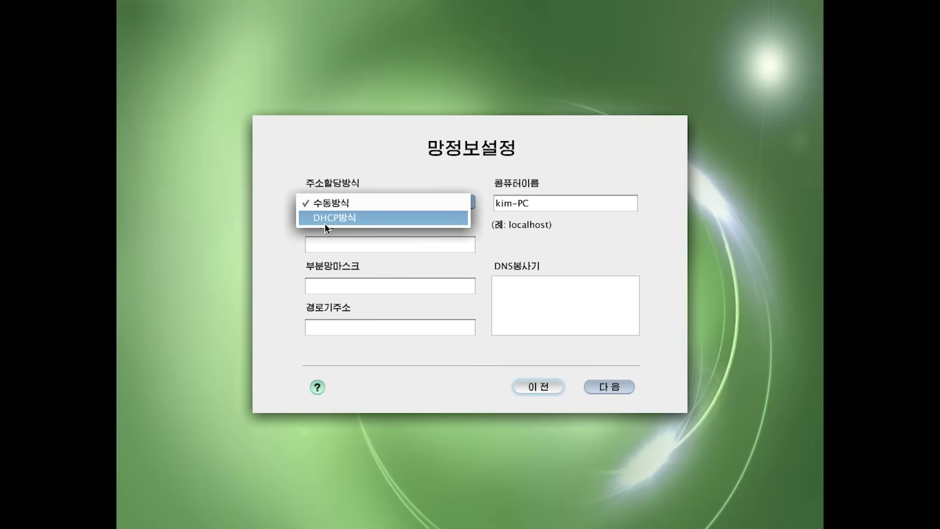
pyautogui.click(346, 187)
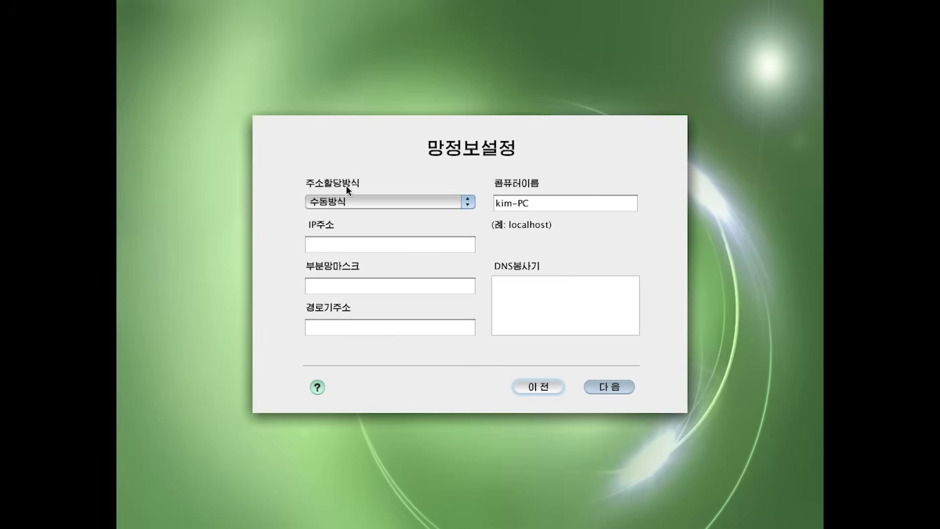
pyautogui.click(606, 389)
pyautogui.press('Return')
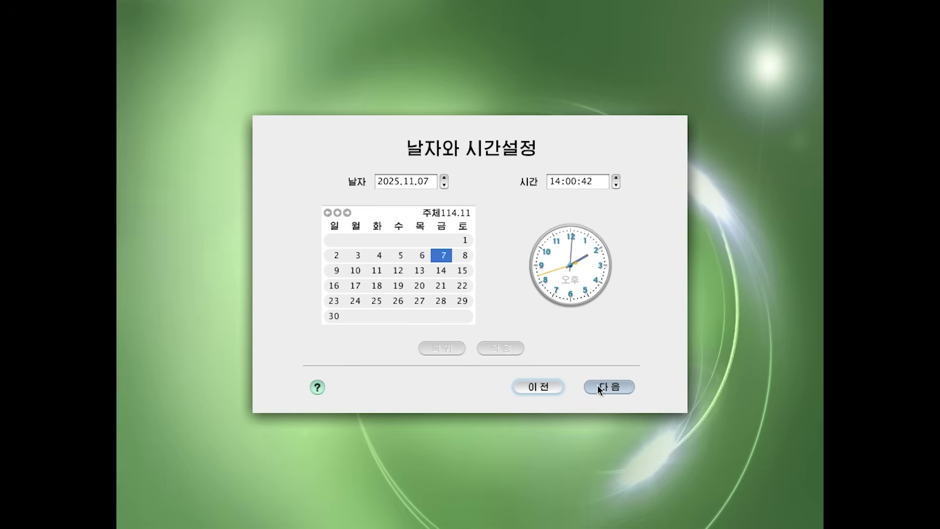
pyautogui.click(604, 389)
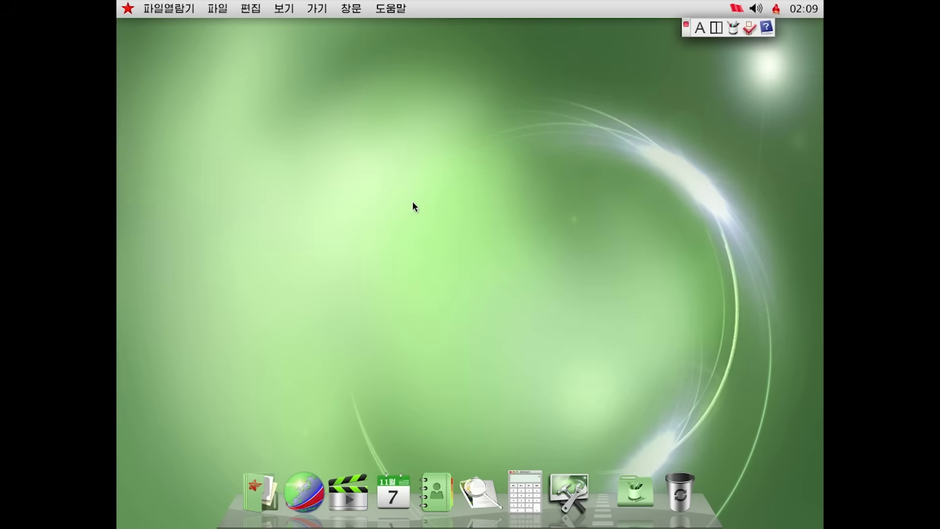
# Step: Bring up the new desktop's context menu with wallpaper options, then dismiss it
pyautogui.rightClick(413, 206)
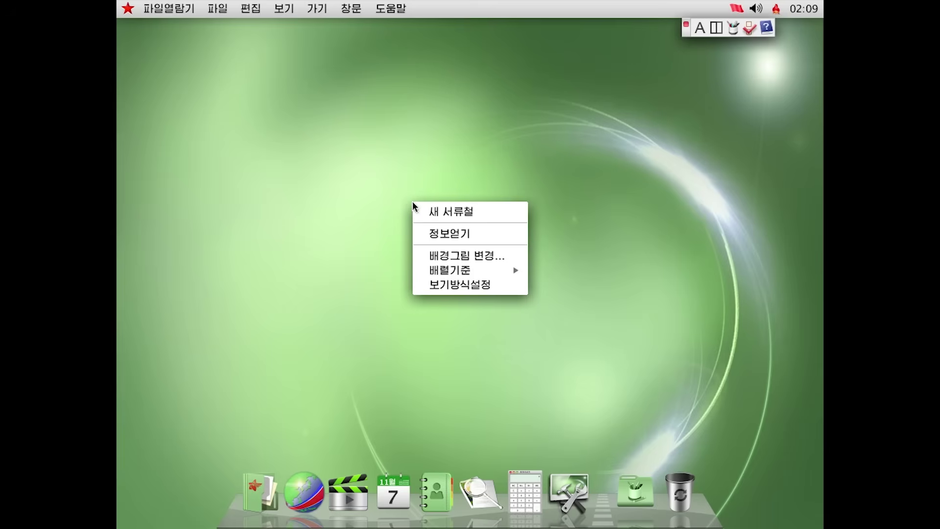
pyautogui.click(0, 423)
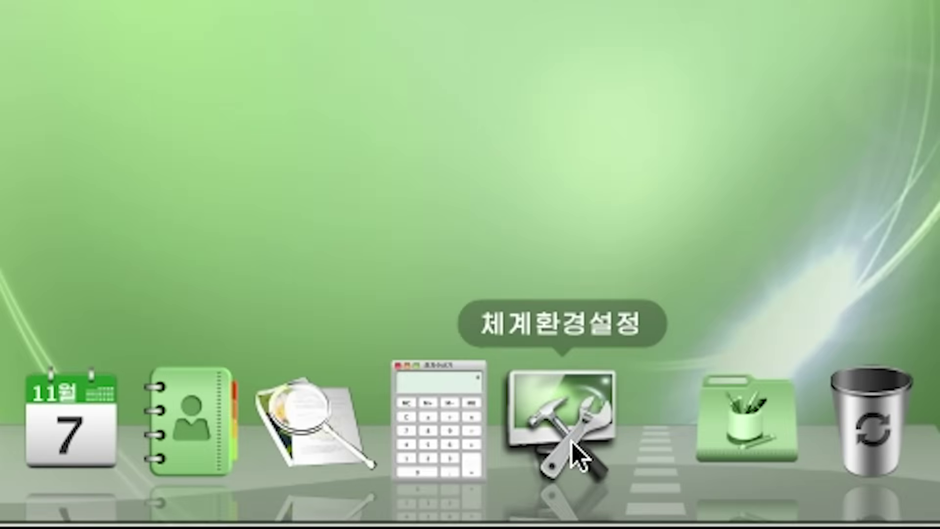
# Step: In System Preferences, browse Multiple Desktops and Dock, then set the display to 1920 x 1080
pyautogui.click(571, 492)
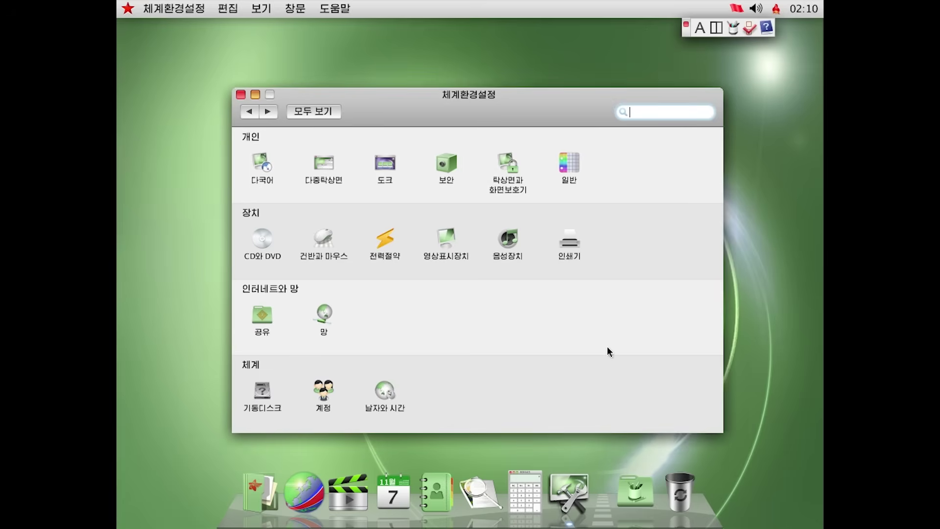
pyautogui.write('resolution')
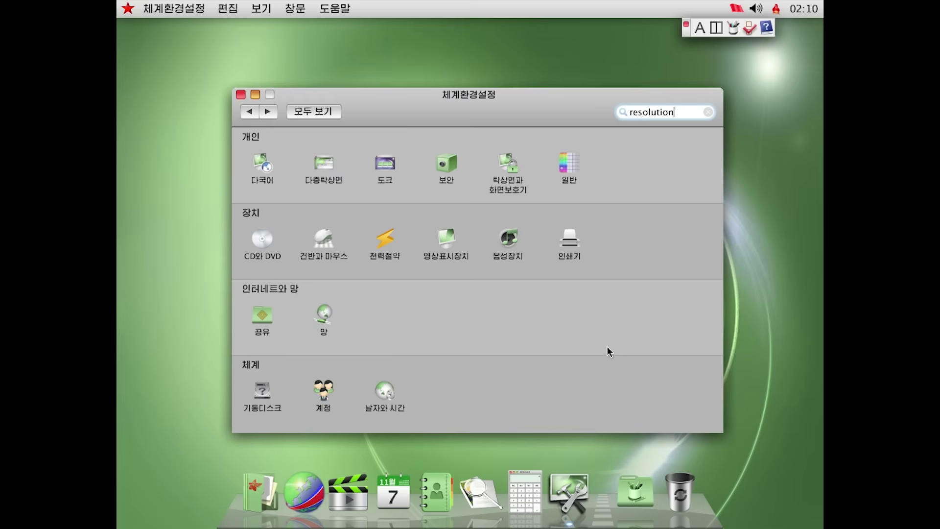
pyautogui.press('BackSpace')
pyautogui.press('BackSpace')
pyautogui.press('BackSpace')
pyautogui.press('BackSpace')
pyautogui.press('BackSpace')
pyautogui.press('BackSpace')
pyautogui.press('BackSpace')
pyautogui.press('BackSpace')
pyautogui.press('BackSpace')
pyautogui.press('BackSpace')
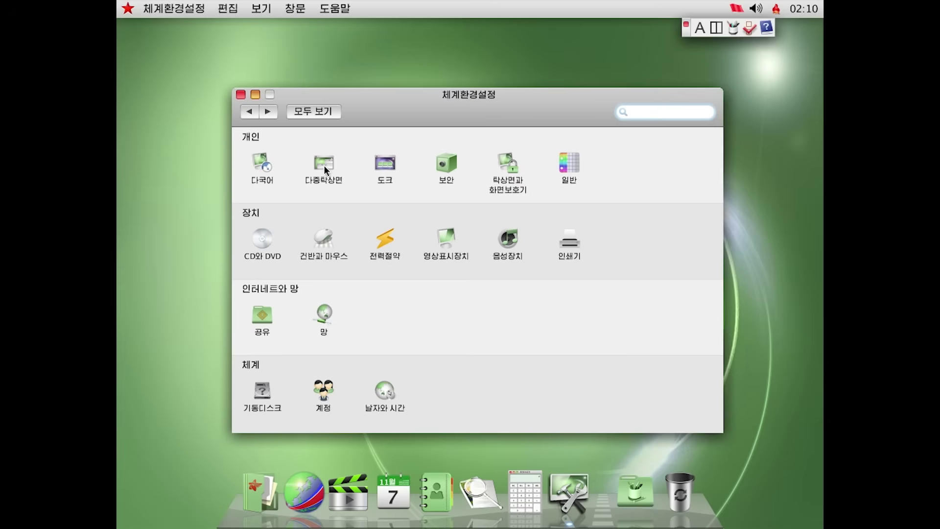
pyautogui.click(325, 165)
pyautogui.click(249, 111)
pyautogui.click(389, 166)
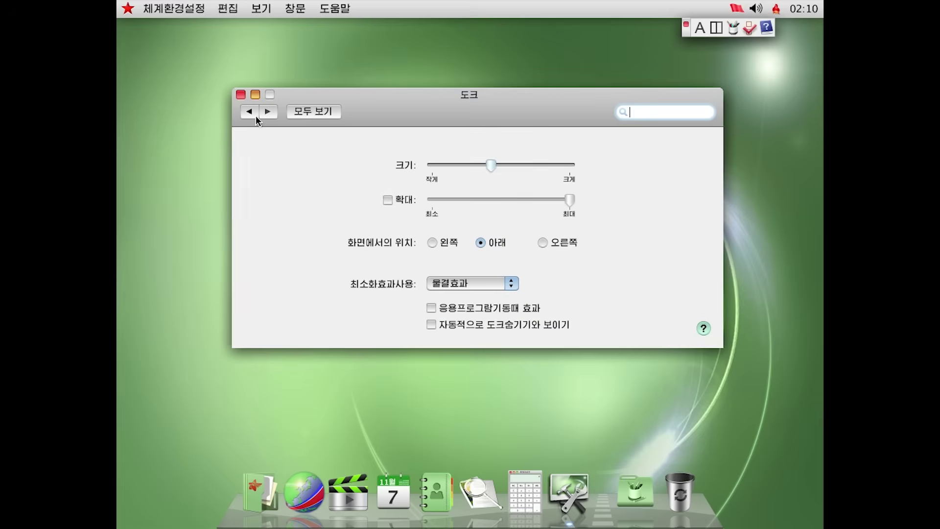
pyautogui.click(249, 111)
pyautogui.click(447, 240)
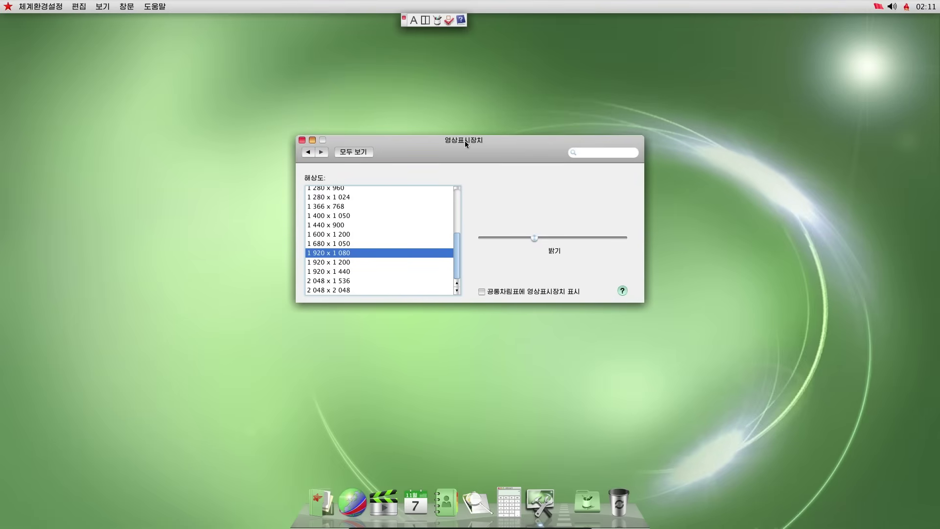
pyautogui.click(302, 141)
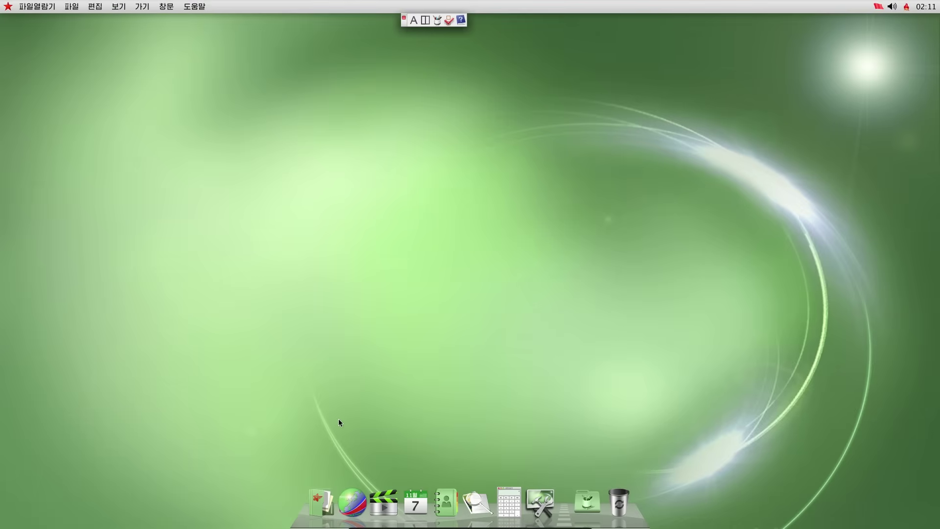
# Step: Open the home folder in the file browser and look into 공개's Drop Box folder
pyautogui.click(321, 500)
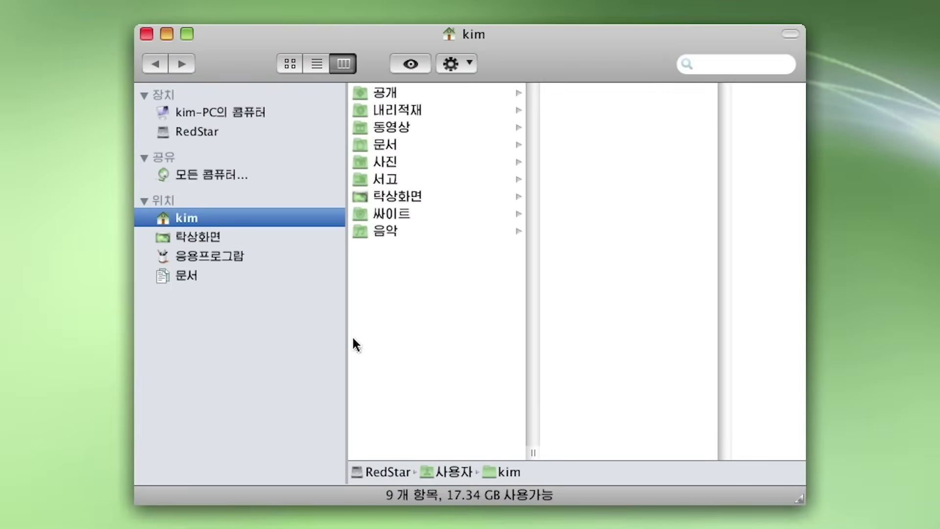
pyautogui.click(394, 93)
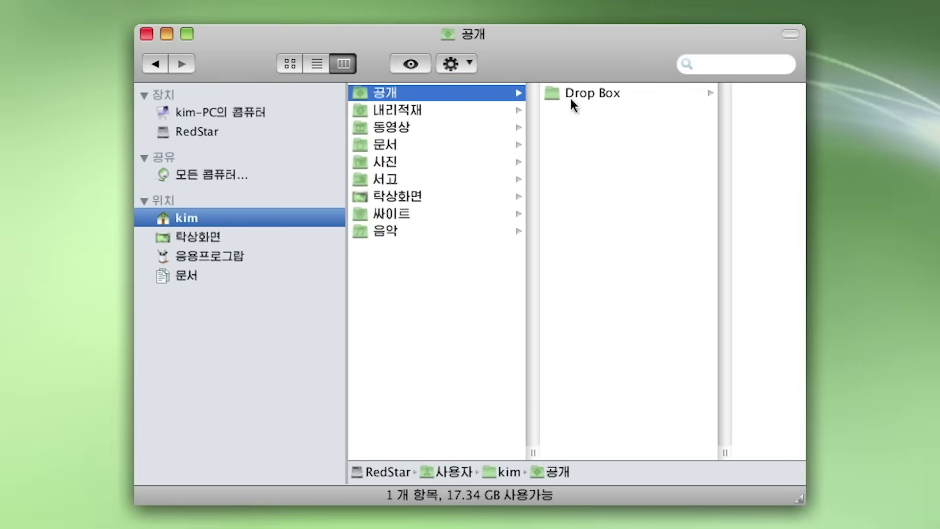
pyautogui.click(613, 94)
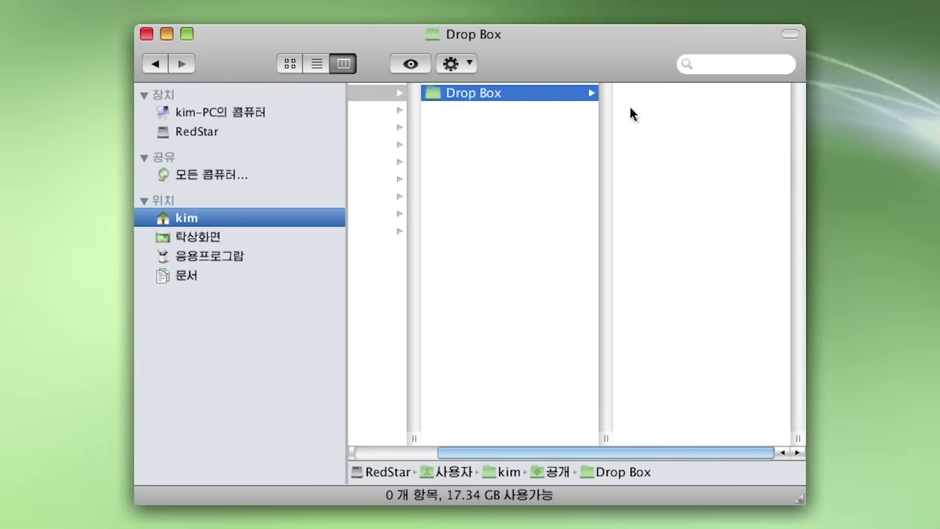
pyautogui.click(152, 64)
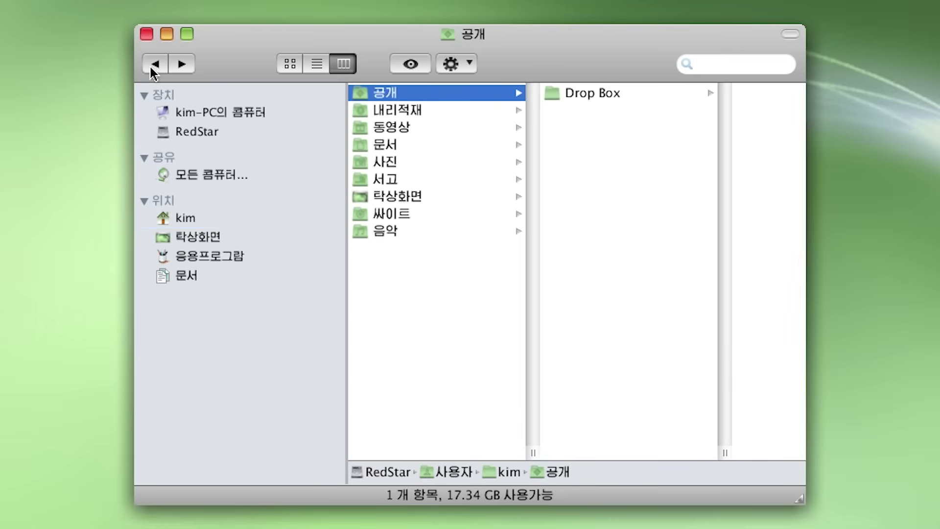
# Step: Step through the 동영상, 문서, 사진, 서고, 탁상화면, 싸이트 and 음악 folders
pyautogui.click(407, 129)
pyautogui.click(395, 145)
pyautogui.click(394, 162)
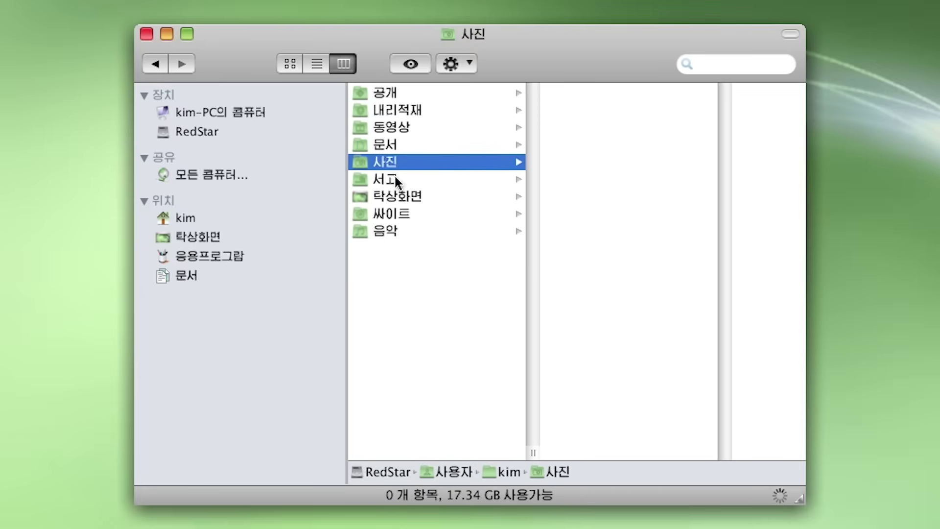
pyautogui.click(394, 179)
pyautogui.click(393, 198)
pyautogui.click(390, 215)
pyautogui.click(381, 232)
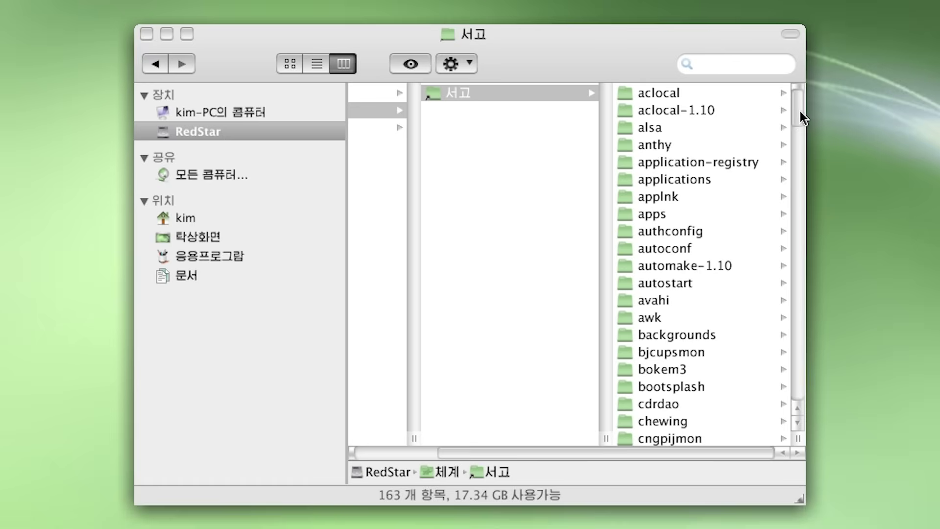
# Step: Inspect the klipper, kcald and ibus-daemon autostart entries, then return to the 서고 folder
pyautogui.click(800, 110)
pyautogui.scroll(-18, 794, 121)
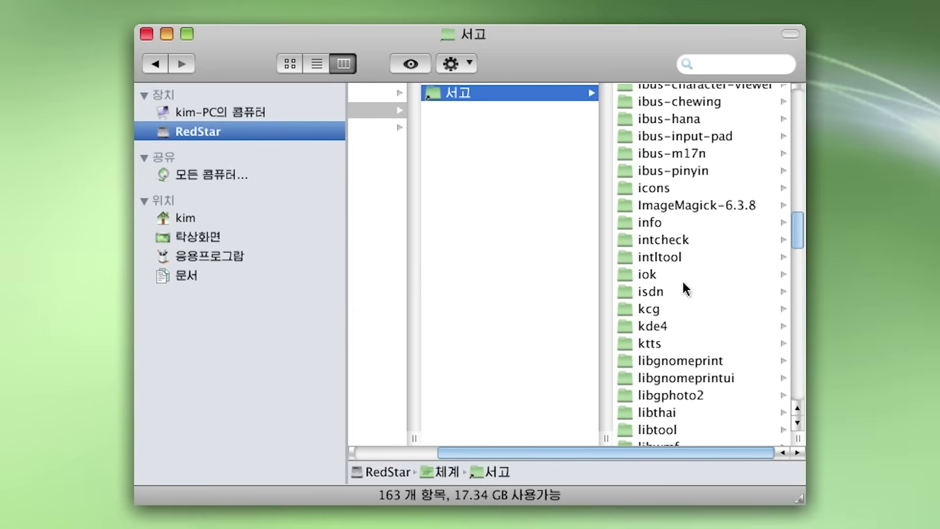
pyautogui.scroll(-15, 686, 279)
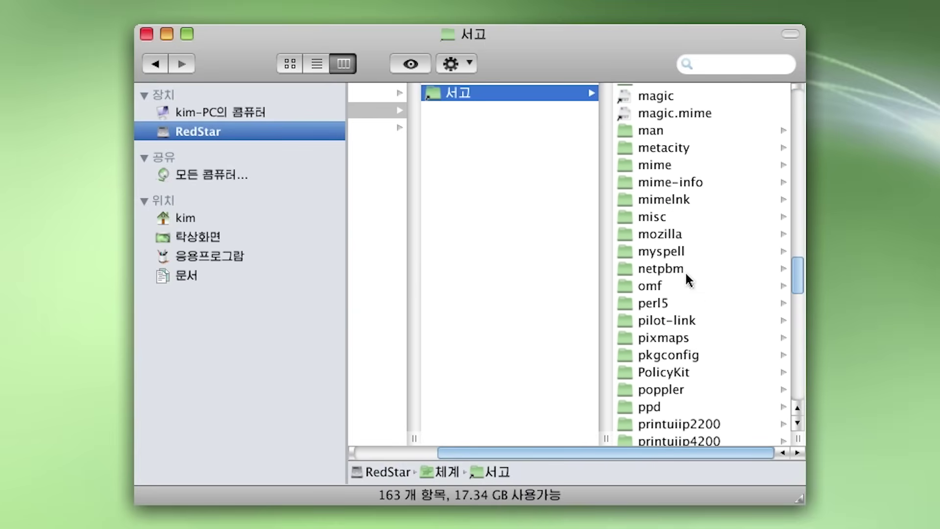
pyautogui.scroll(-5, 687, 274)
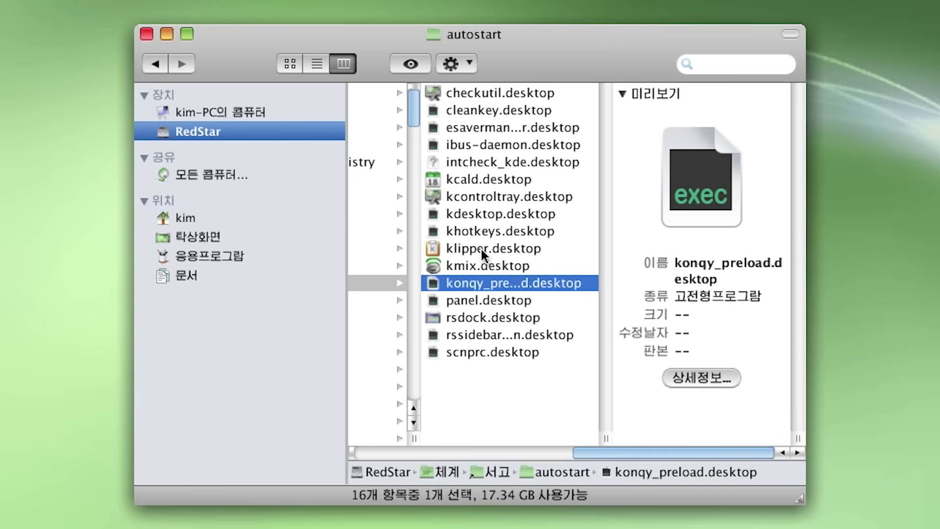
pyautogui.click(481, 248)
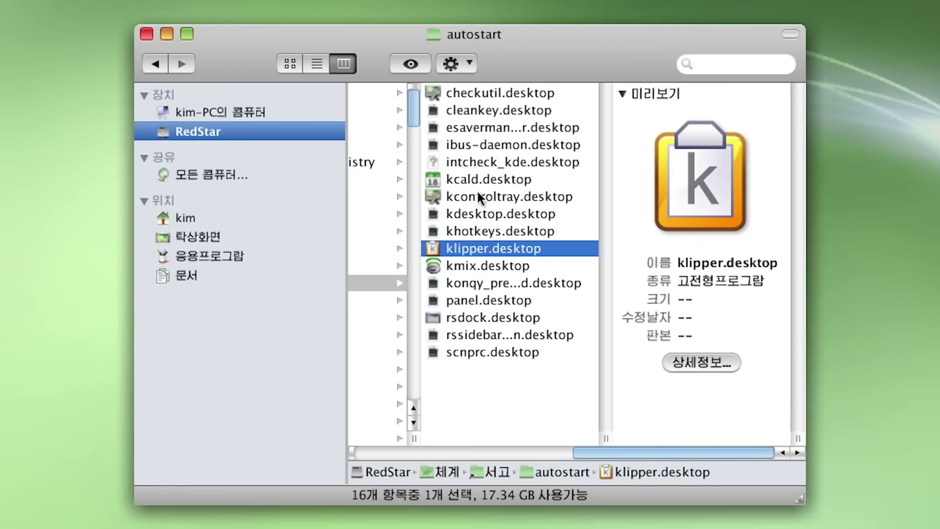
pyautogui.click(490, 181)
pyautogui.click(501, 143)
pyautogui.click(156, 64)
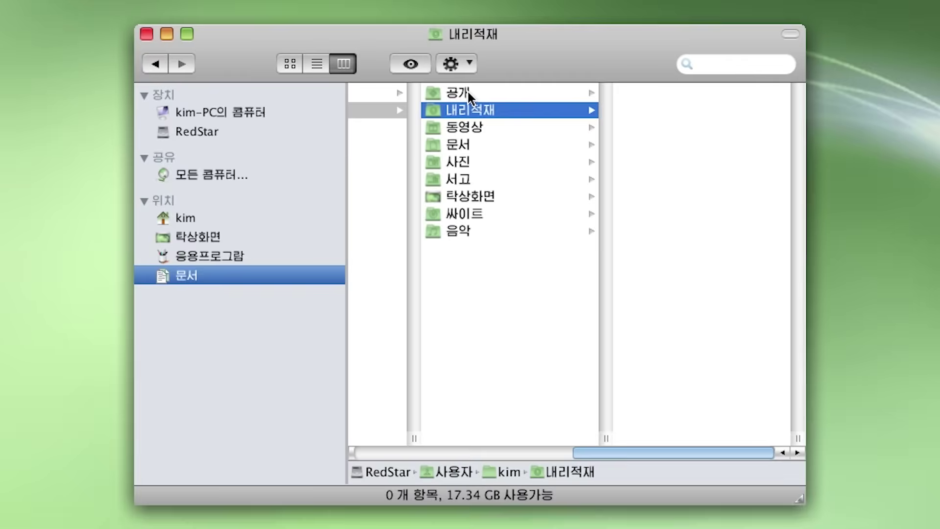
# Step: Open the home folder's 공개 folder and shift the file browser window slightly left
pyautogui.click(468, 92)
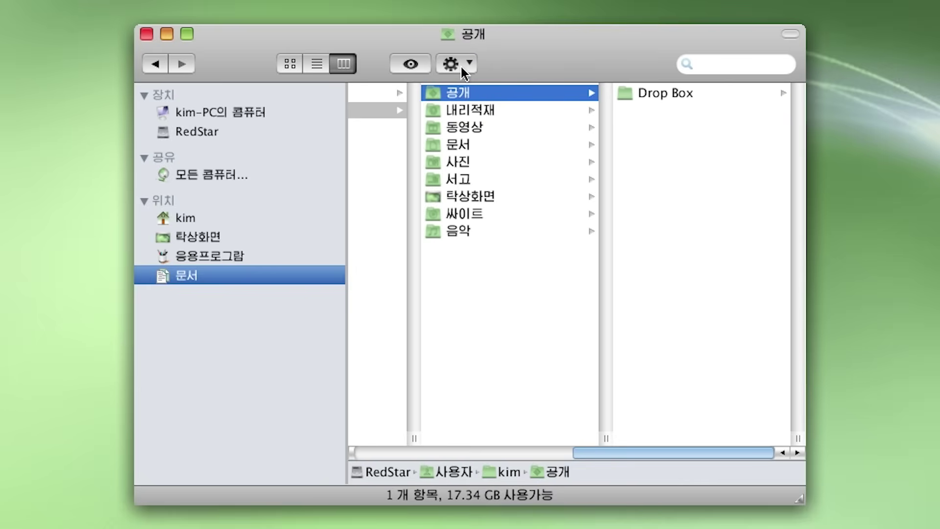
pyautogui.moveTo(495, 35); pyautogui.dragTo(473, 34)
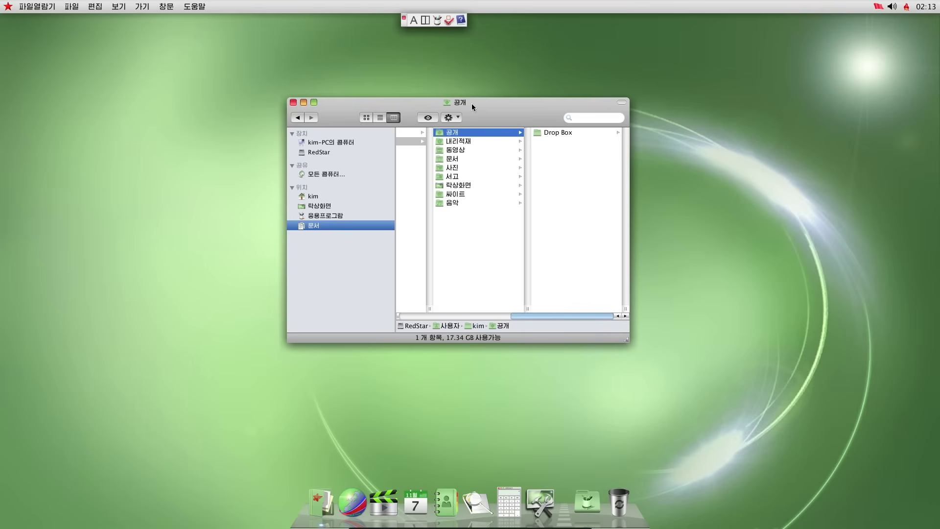
pyautogui.moveTo(82, 206); pyautogui.dragTo(703, 215)
# Step: Close the file browser and open Calendar and Calculator from the dock
pyautogui.hotkey('ctrl', 'w')
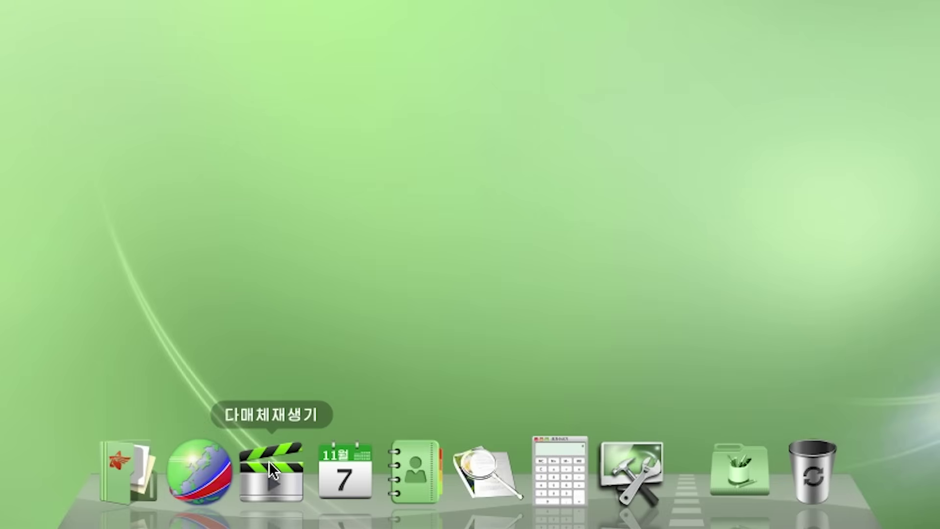
pyautogui.click(346, 485)
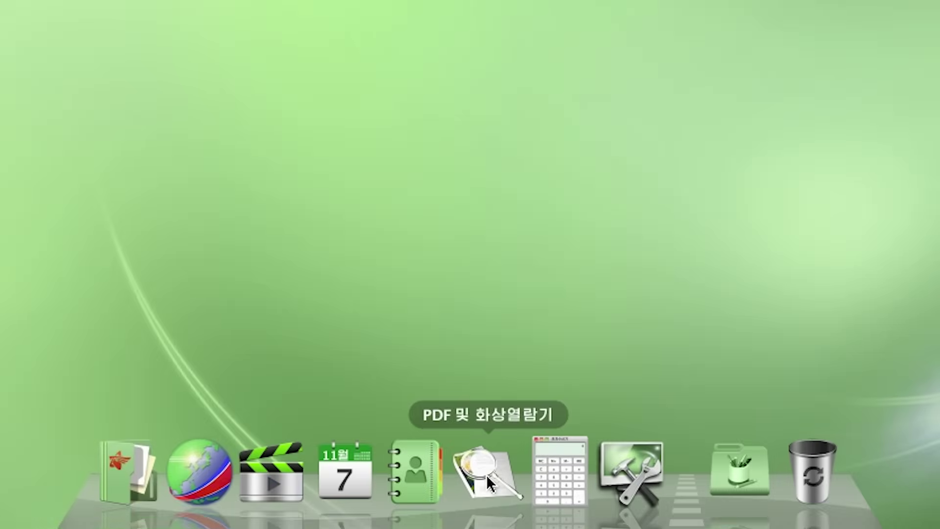
pyautogui.click(556, 481)
# Step: Calculate 6 + 7 = 13, close the calculator, and bring up System Preferences
pyautogui.click(487, 258)
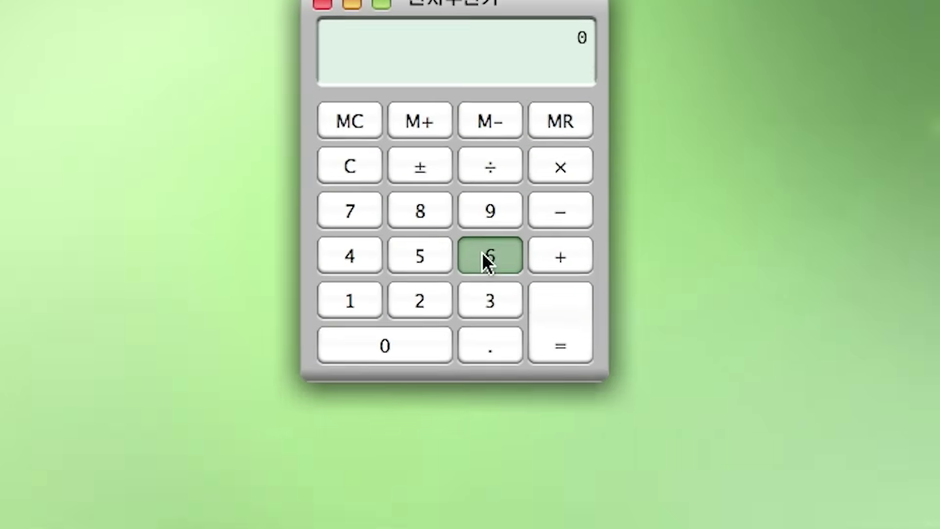
pyautogui.click(580, 342)
pyautogui.click(360, 293)
pyautogui.click(580, 412)
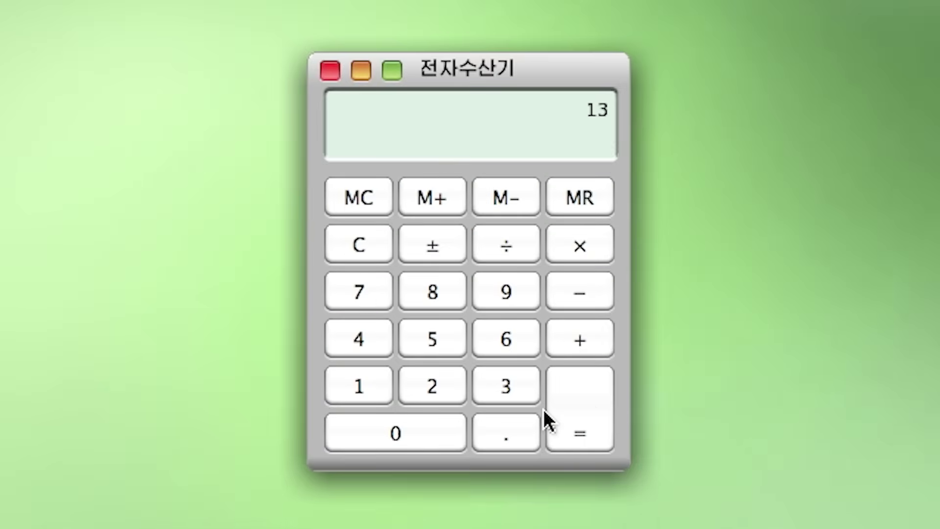
pyautogui.click(330, 71)
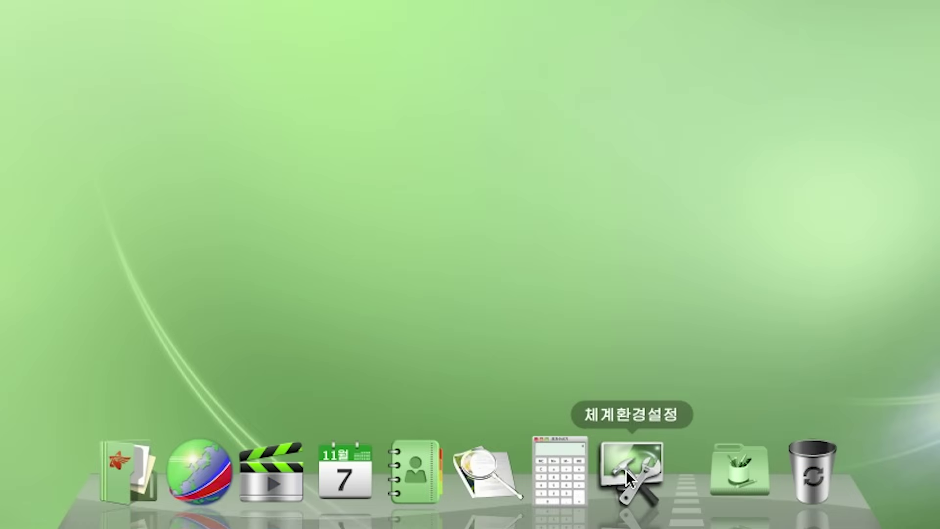
pyautogui.click(626, 469)
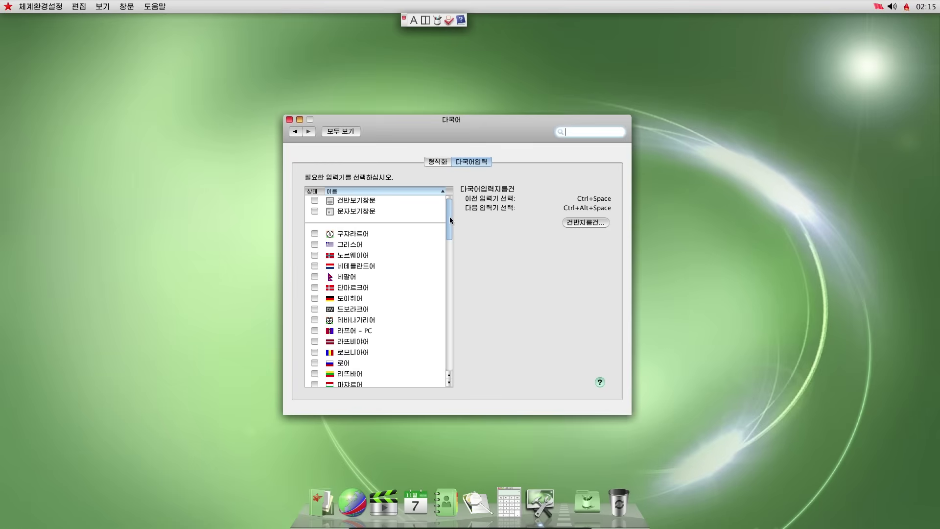
# Step: Enable the 페르샤어 input method, check Pinyin and the input-switching shortcuts, then return to overview
pyautogui.scroll(-15, 448, 244)
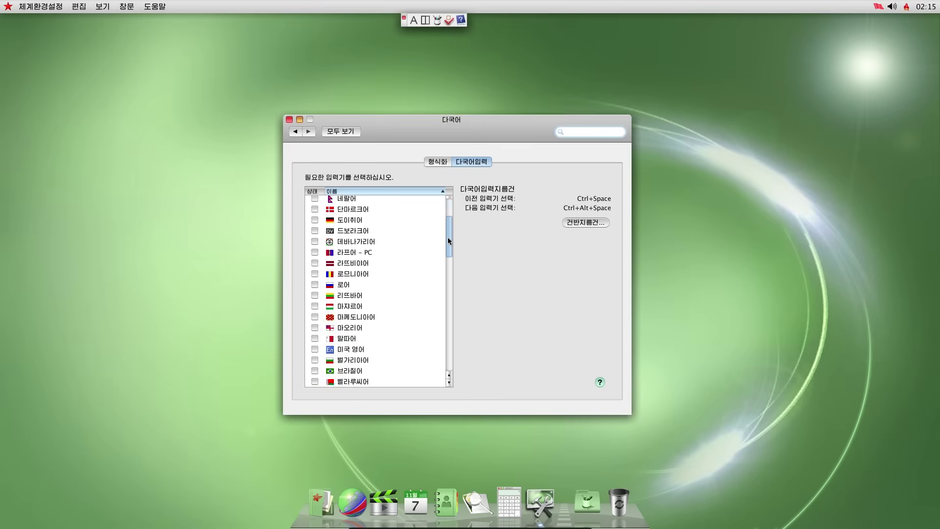
pyautogui.click(315, 283)
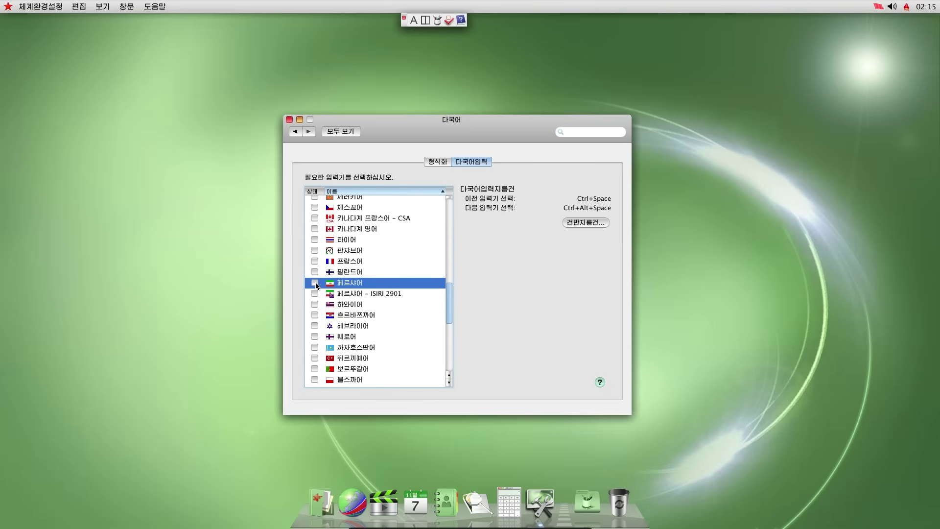
pyautogui.scroll(-7, 357, 293)
pyautogui.scroll(7, 420, 323)
pyautogui.click(420, 318)
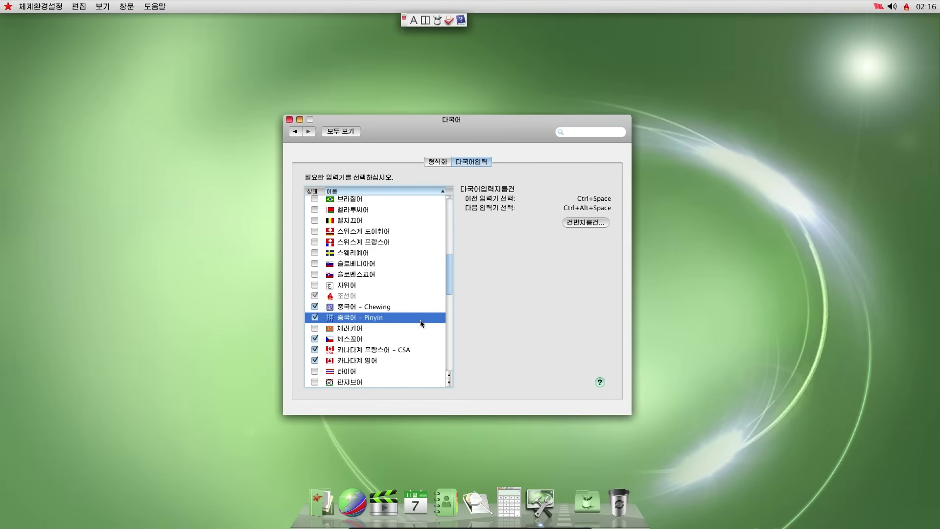
pyautogui.click(585, 222)
pyautogui.scroll(-5, 410, 301)
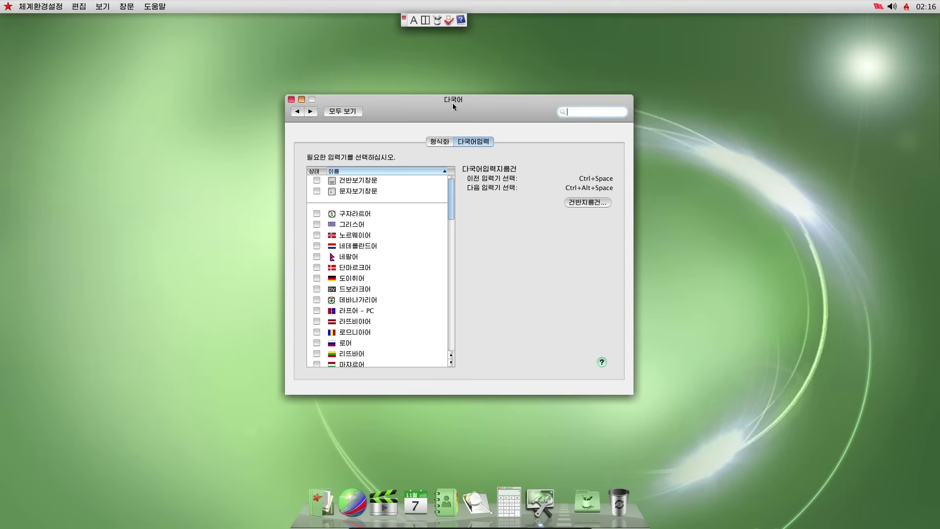
pyautogui.hotkey('ctrl', 'l')
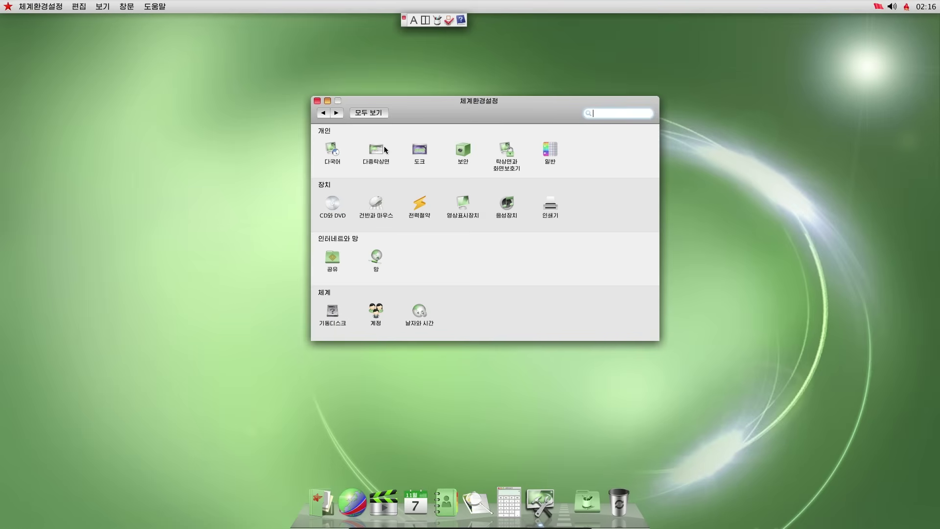
# Step: Close System Preferences and launch the 조작탁 terminal from 고전형프로그람 > 보조프로그람
pyautogui.click(317, 100)
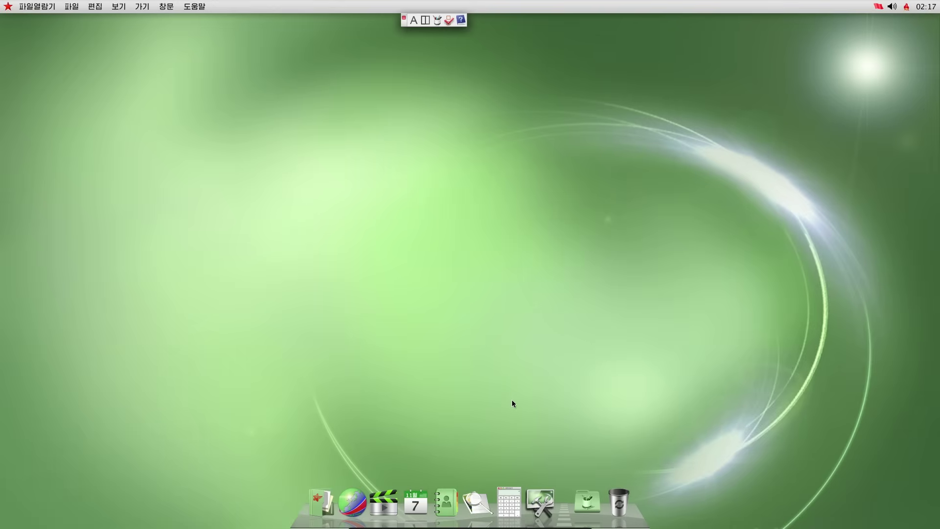
pyautogui.click(587, 502)
pyautogui.click(626, 251)
pyautogui.click(562, 437)
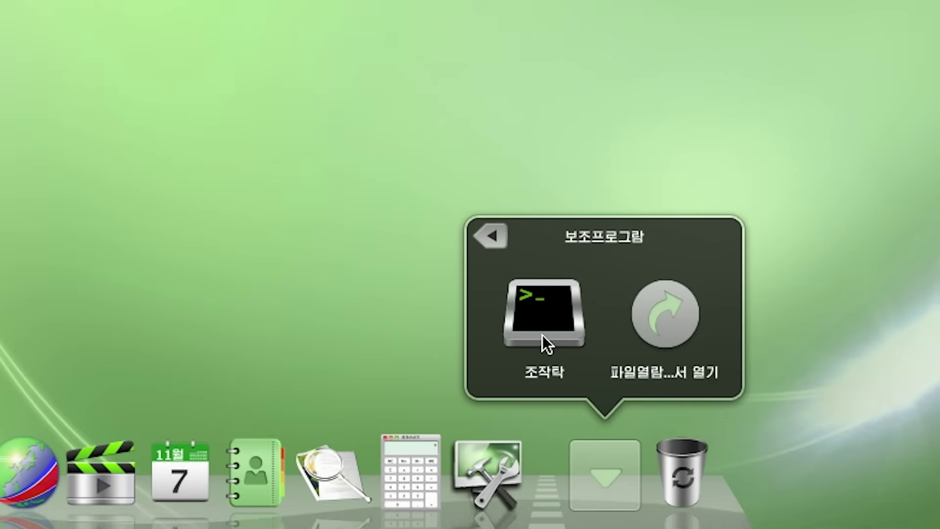
pyautogui.click(545, 316)
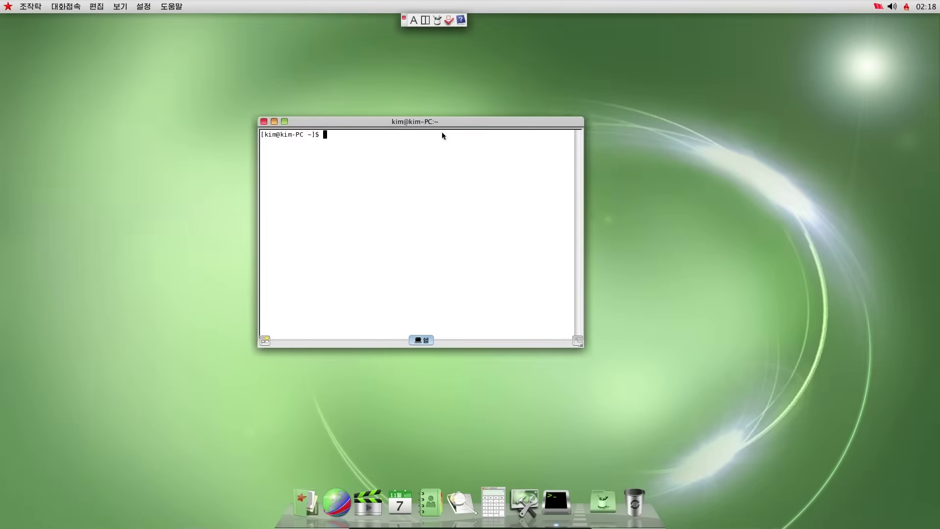
# Step: Run rootsetting and unlock Root 설정, bringing up the user name and password prompt
pyautogui.write('r')
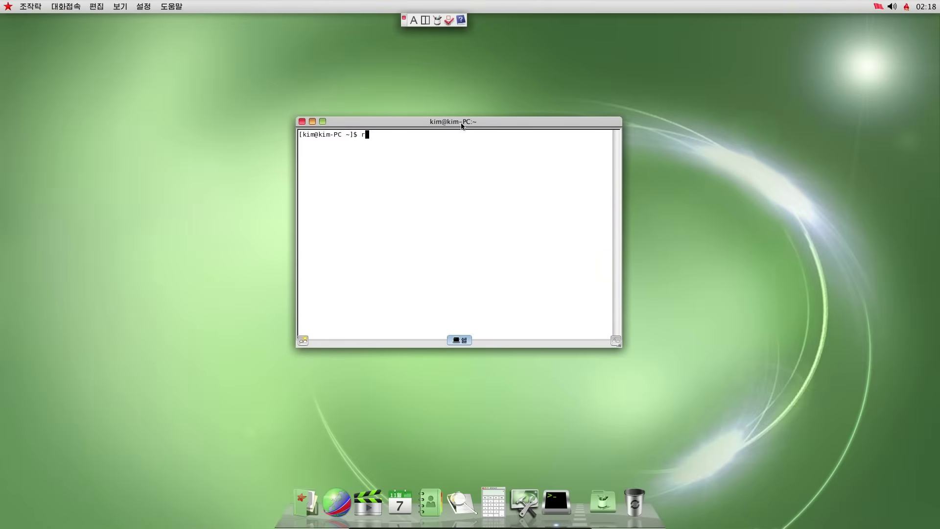
pyautogui.write('ootsetting')
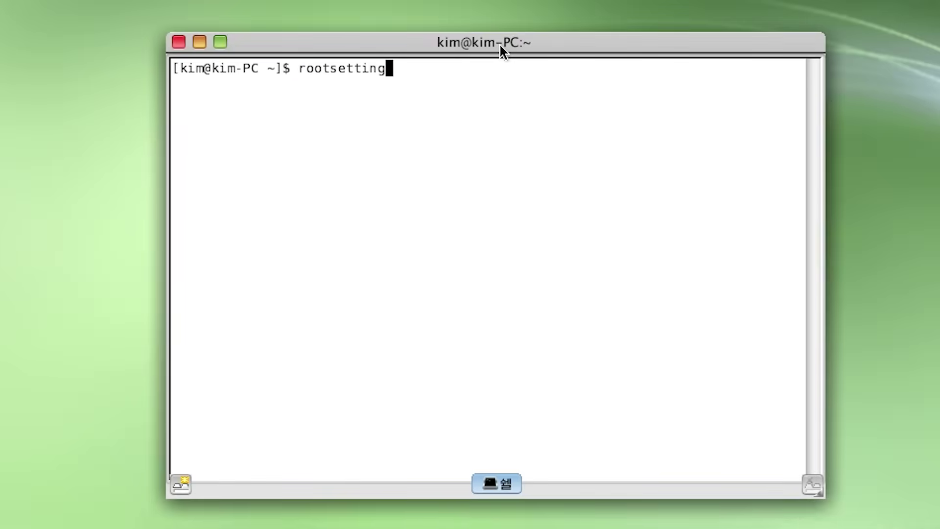
pyautogui.press('Return')
pyautogui.click(349, 367)
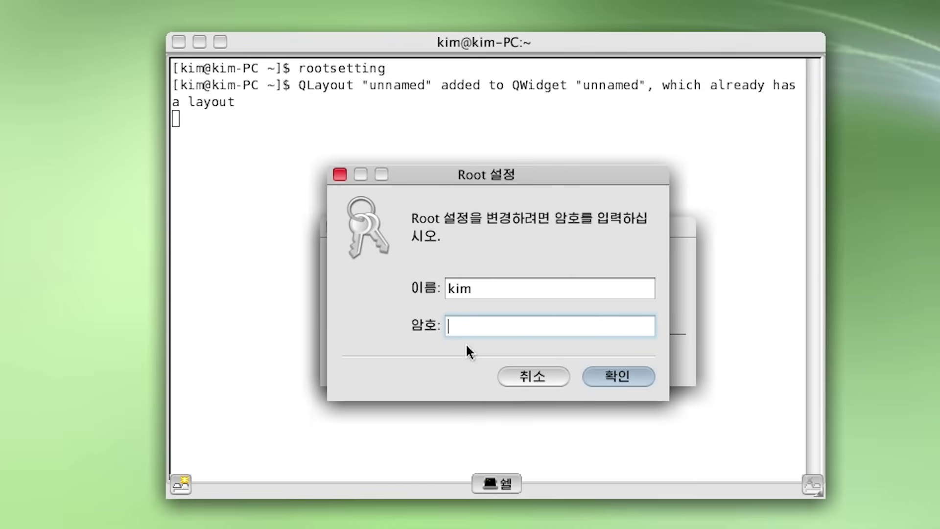
pyautogui.click(460, 289)
pyautogui.click(455, 289)
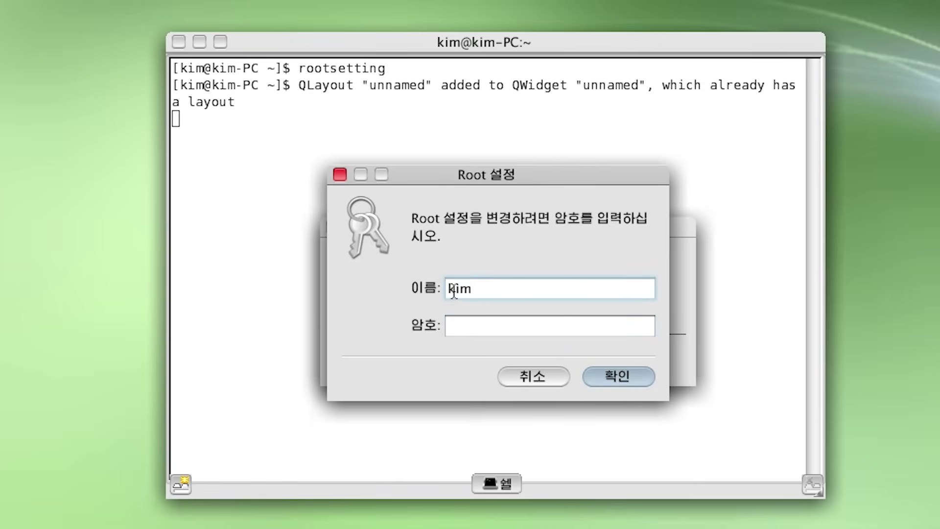
# Step: Authenticate, enter and confirm a new root password, then close the Root 설정 window
pyautogui.click(617, 377)
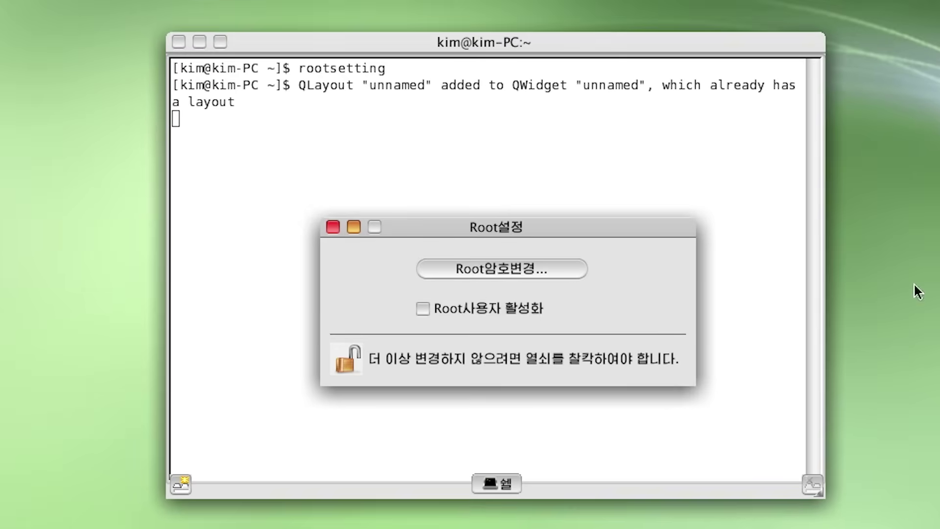
pyautogui.click(441, 267)
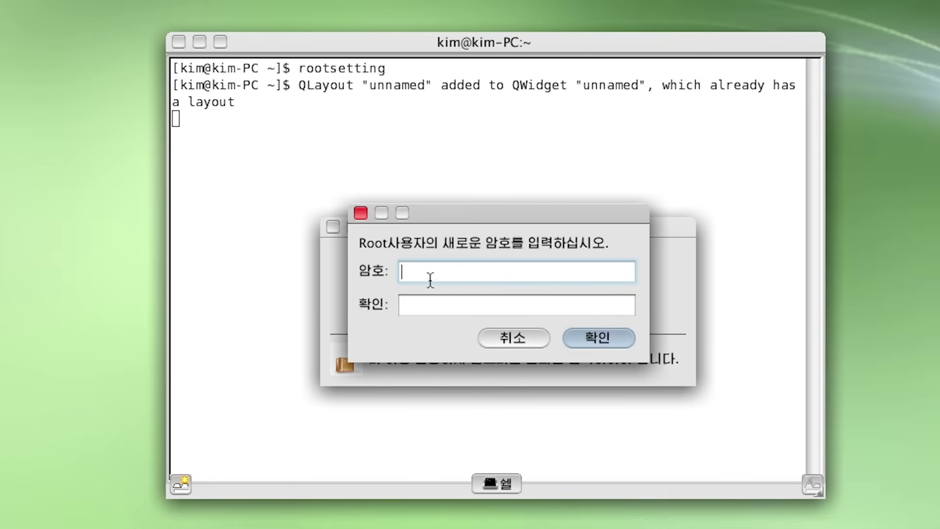
pyautogui.write('******')
pyautogui.press('Tab')
pyautogui.write('******')
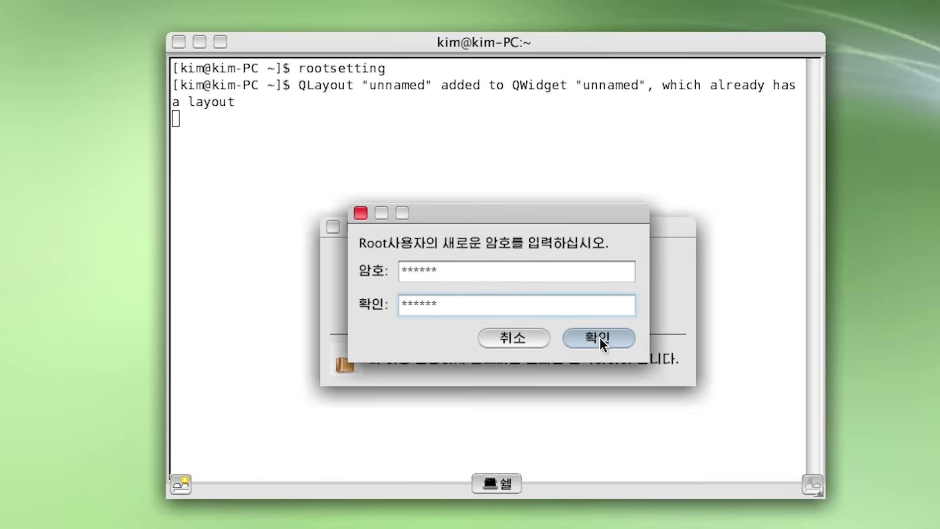
pyautogui.click(598, 336)
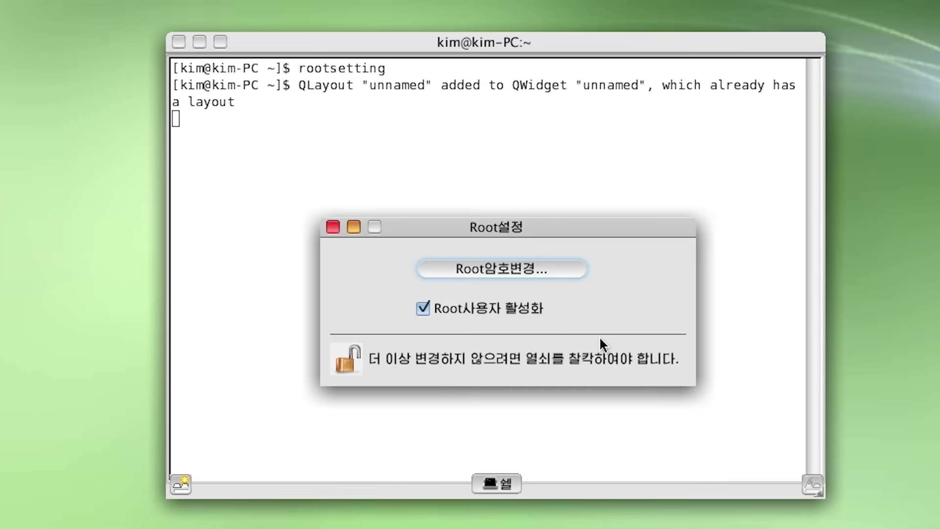
pyautogui.click(333, 228)
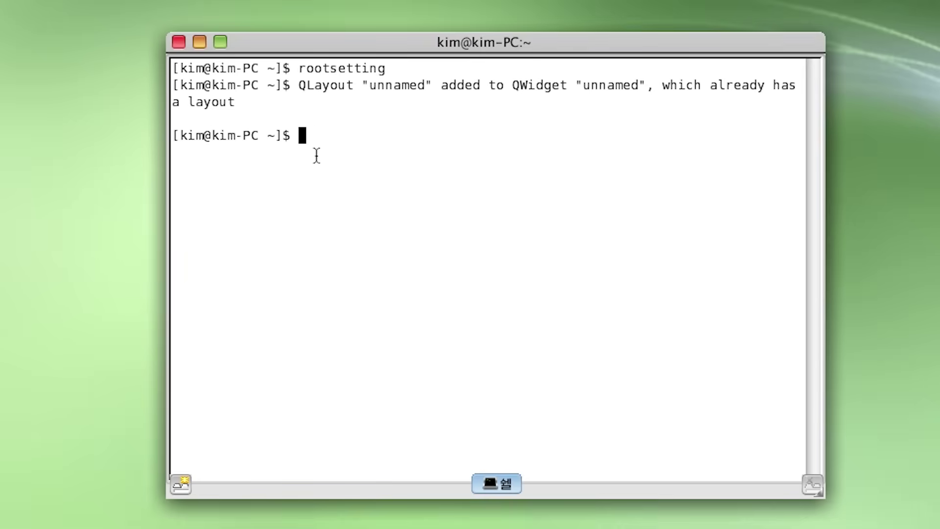
# Step: Switch to the root account with su and the root password
pyautogui.write('su')
pyautogui.press('Return')
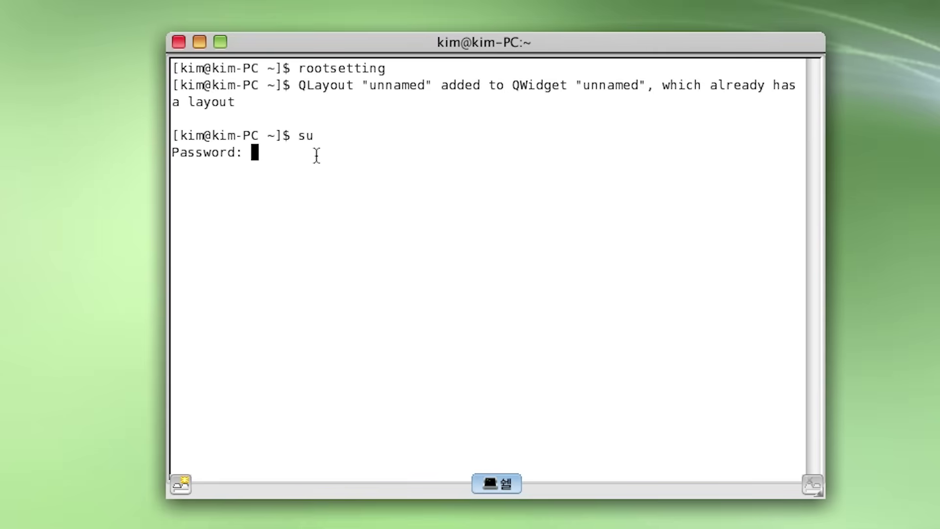
pyautogui.press('Return')
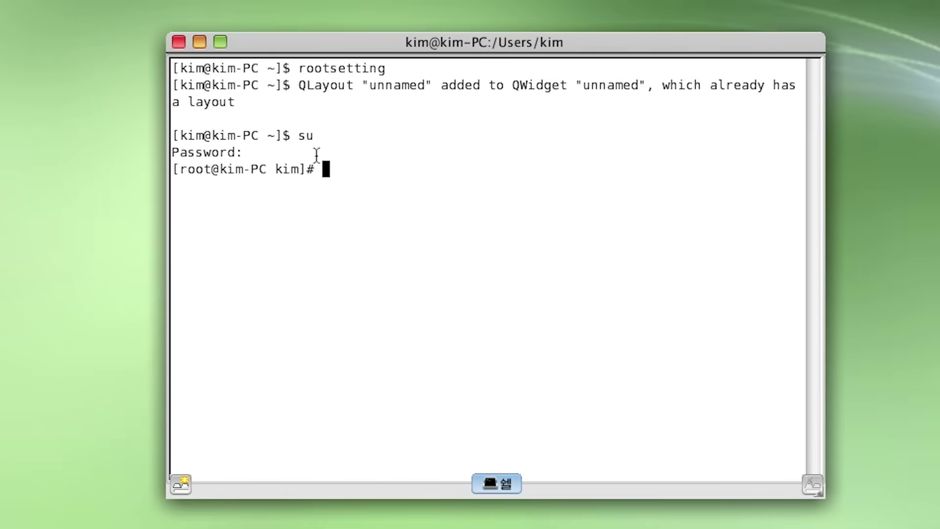
# Step: Run sed to replace ko_KP with en_US in /etc/sysconfig/i18n and kdeglobals
pyautogui.write('sed -i "s/ko_KP/en_US/g" /etc/sysconfig/i18n /usr/share/config/kdeglobals')
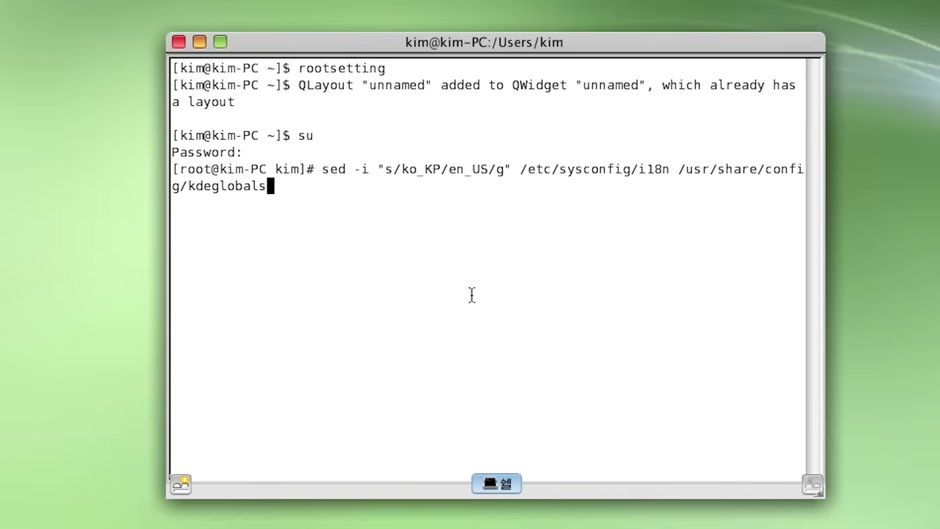
pyautogui.moveTo(320, 156); pyautogui.dragTo(332, 188)
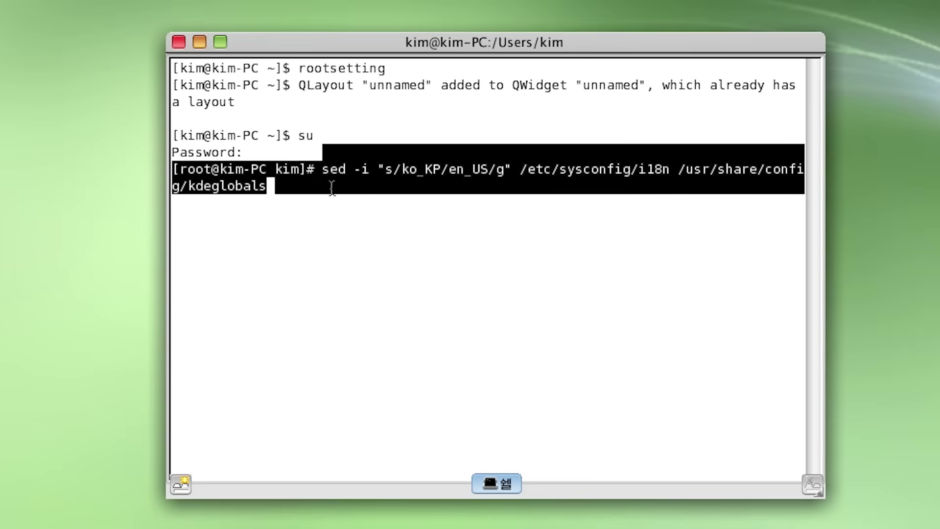
pyautogui.click(332, 188)
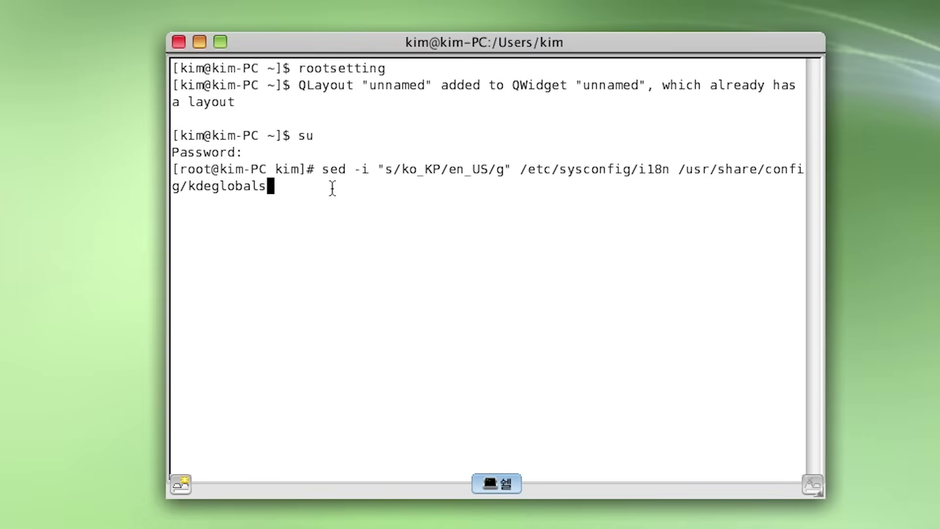
pyautogui.press('Return')
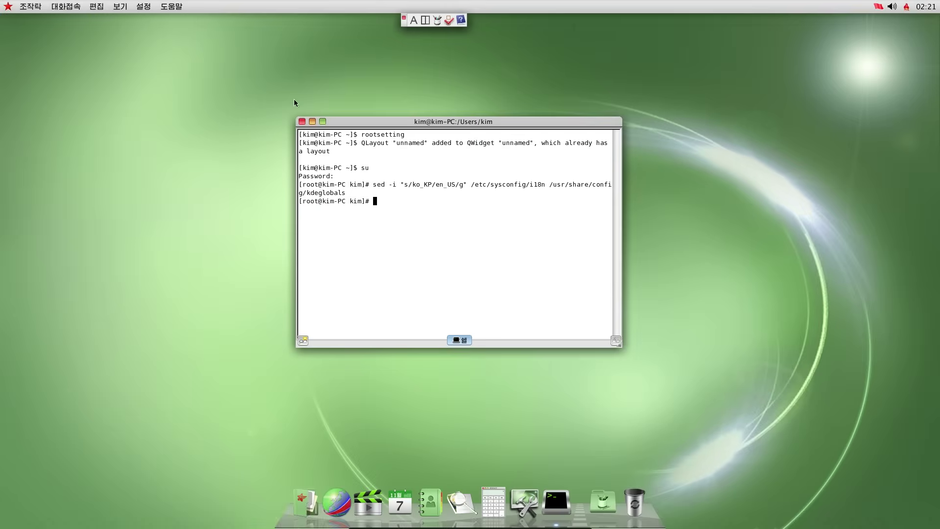
# Step: Shut the computer down via the red star menu's 끝내기 option and confirm it
pyautogui.click(7, 8)
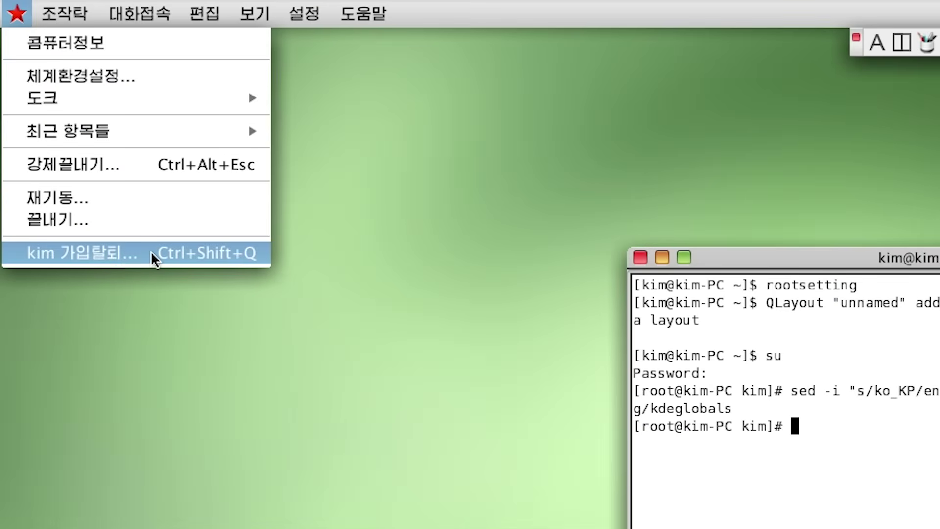
pyautogui.click(92, 220)
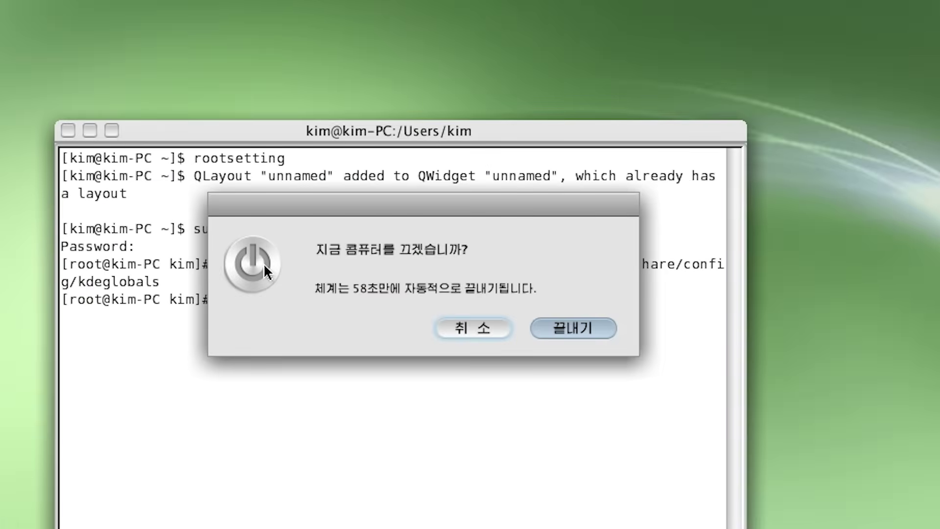
pyautogui.click(574, 328)
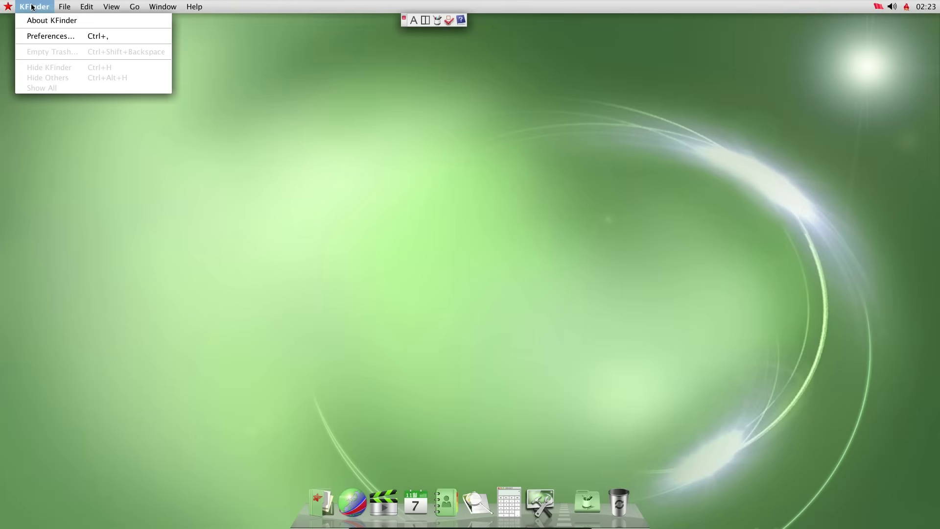
# Step: Dismiss the open File menu and launch System Preferences from the Dock
pyautogui.moveTo(16, 8)
pyautogui.moveTo(64, 7)
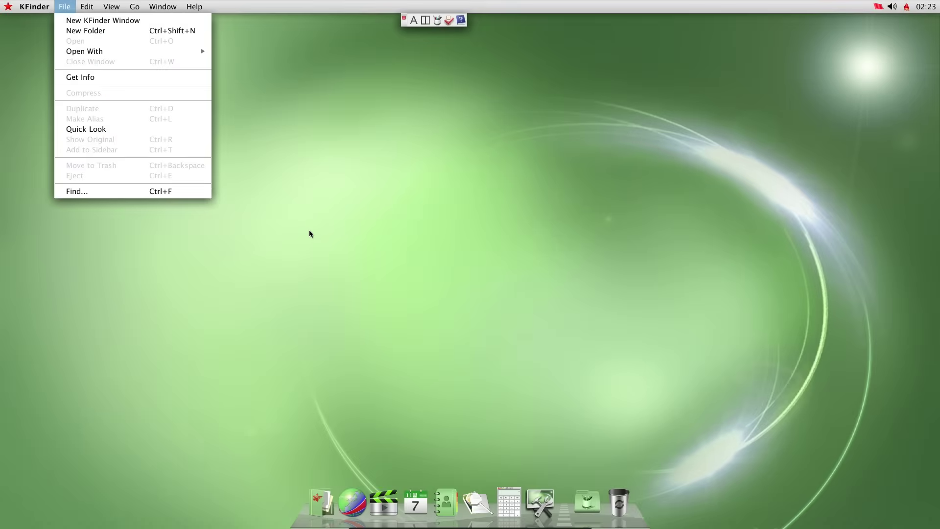
pyautogui.click(593, 445)
pyautogui.click(540, 502)
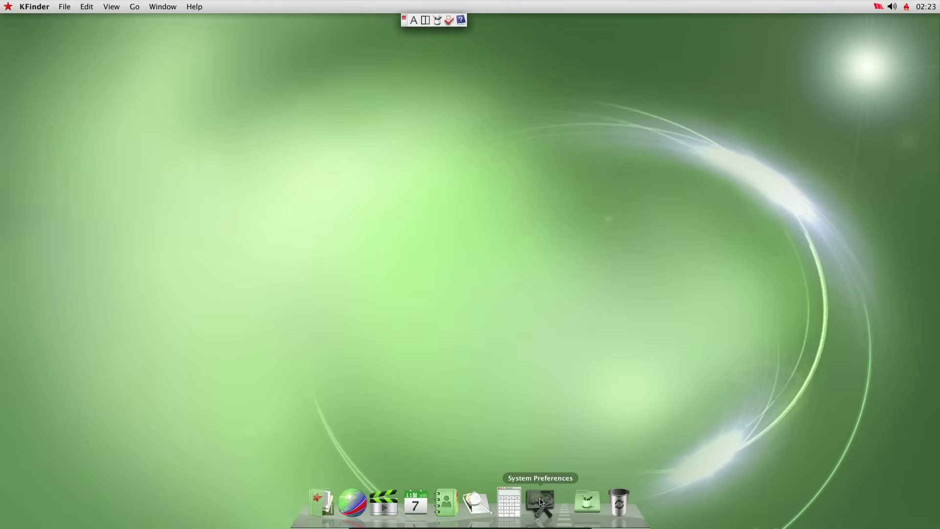
pyautogui.moveTo(497, 104); pyautogui.dragTo(451, 116)
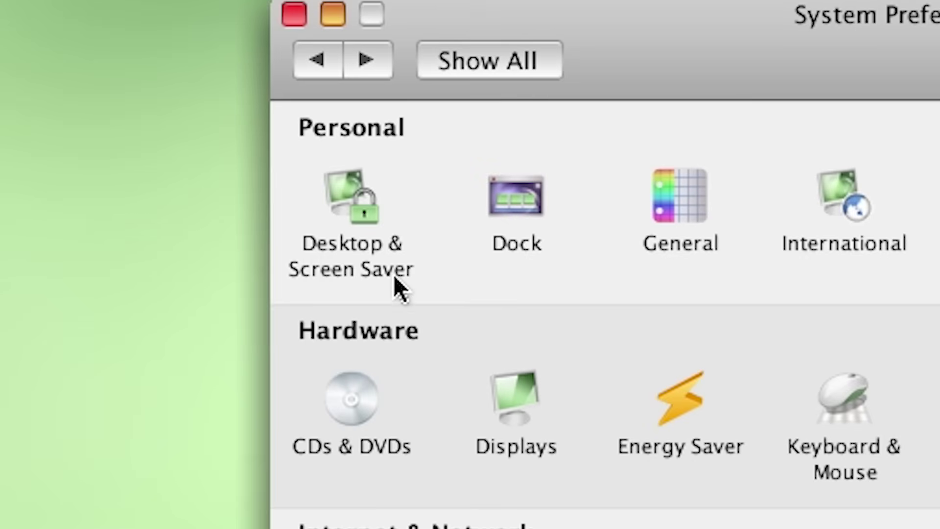
# Step: In Desktop & Screen Saver, preview several Standard and SonGun wallpapers like Snow sight of Dabaksol
pyautogui.click(357, 208)
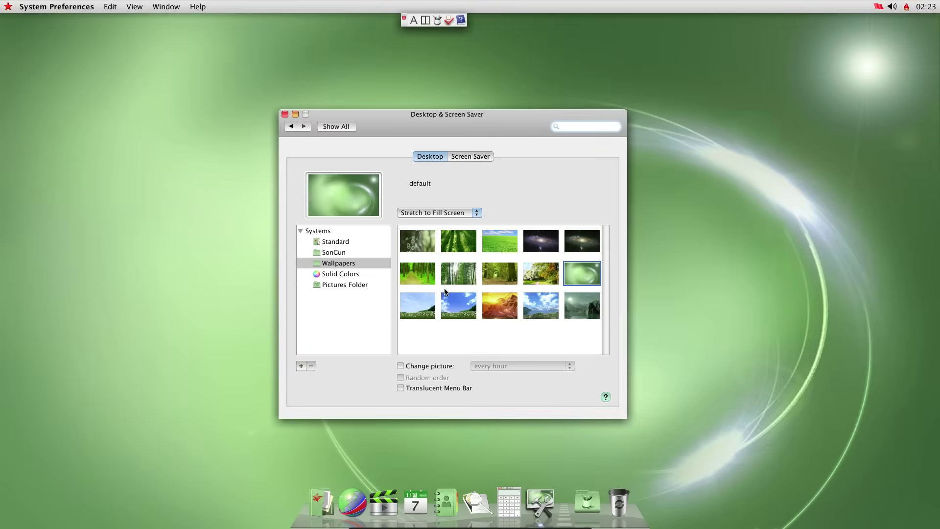
pyautogui.click(466, 245)
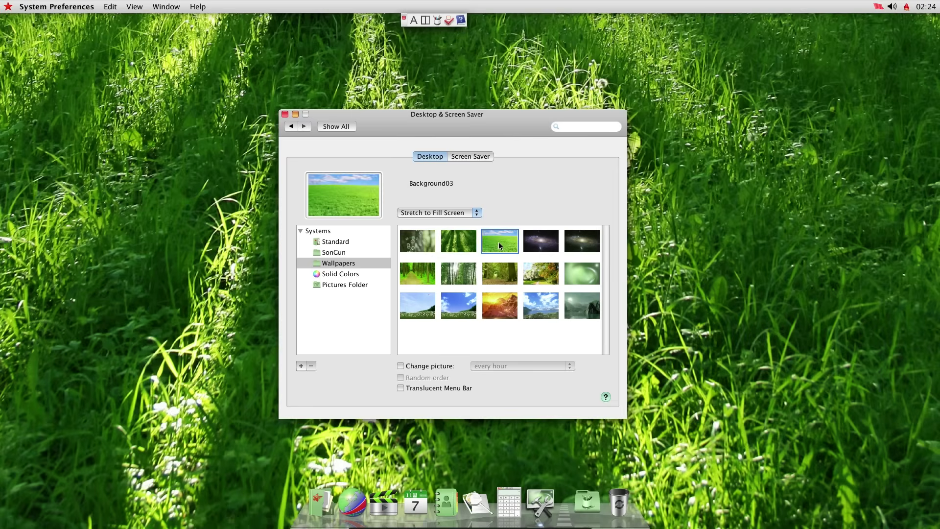
pyautogui.click(421, 271)
pyautogui.click(417, 240)
pyautogui.click(458, 272)
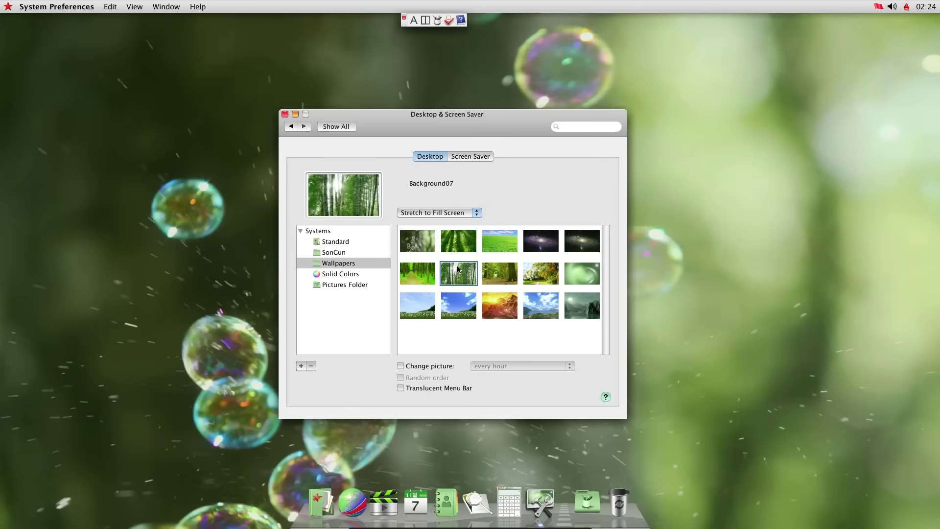
pyautogui.click(500, 273)
pyautogui.click(339, 254)
pyautogui.click(418, 241)
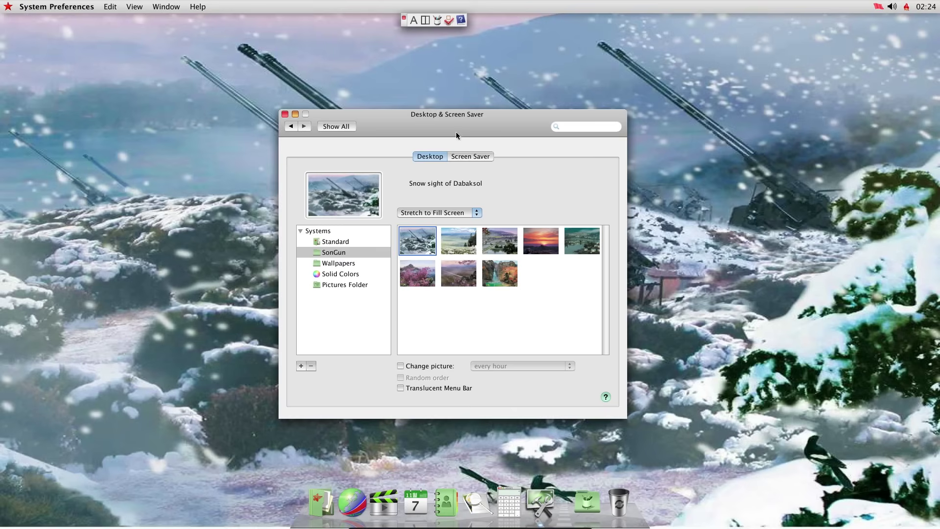
pyautogui.moveTo(457, 120)
pyautogui.mouseDown()
pyautogui.moveTo(551, 158)
pyautogui.moveTo(758, 354)
pyautogui.moveTo(766, 420)
pyautogui.mouseUp()
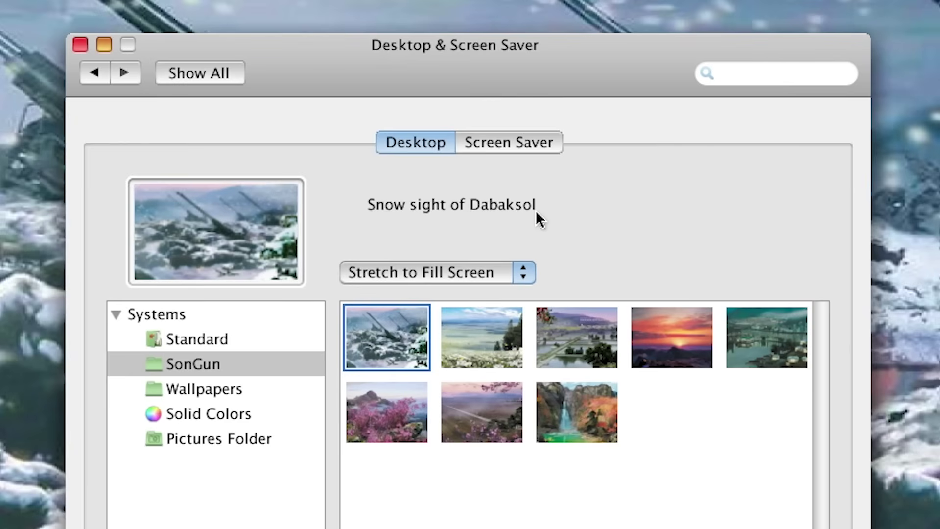
pyautogui.click(489, 333)
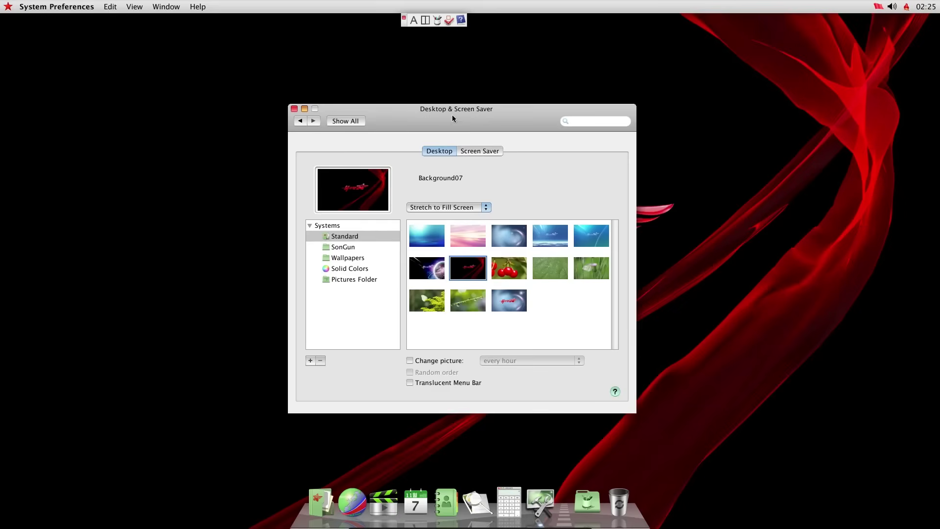
# Step: Use Background13 as wallpaper with Translucent Menu Bar on, then show Screen Saver settings
pyautogui.moveTo(451, 115); pyautogui.dragTo(487, 109)
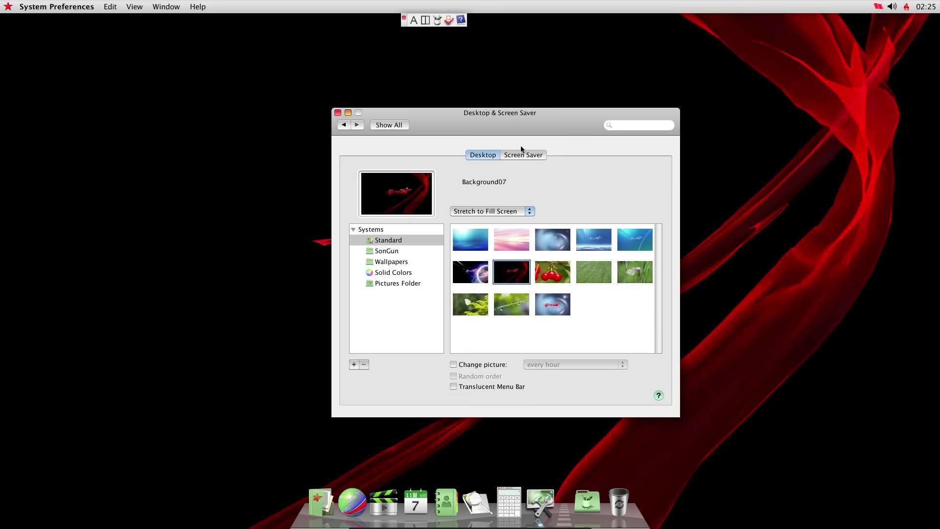
pyautogui.click(554, 307)
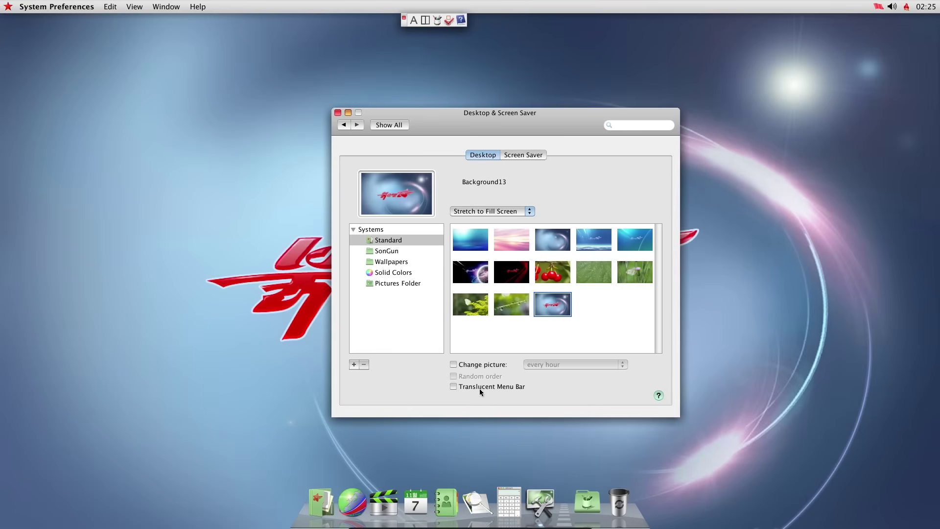
pyautogui.click(454, 387)
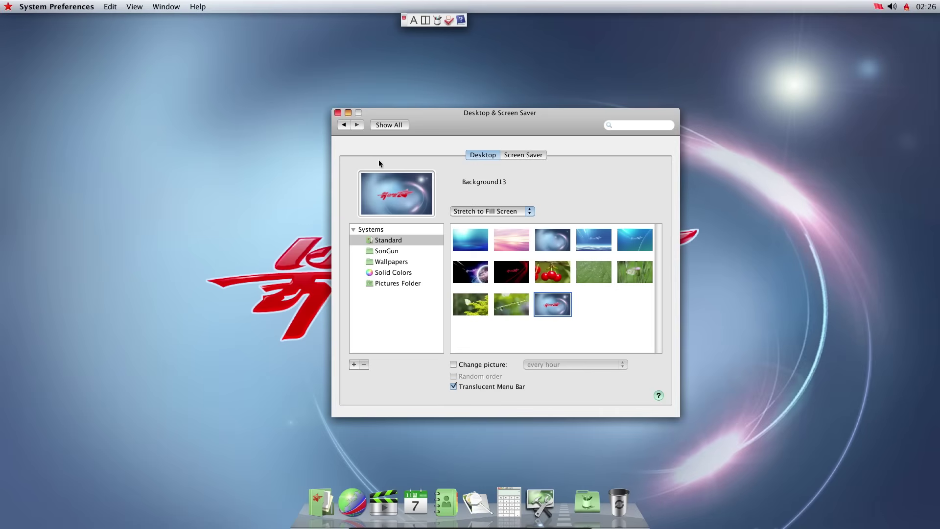
pyautogui.click(453, 365)
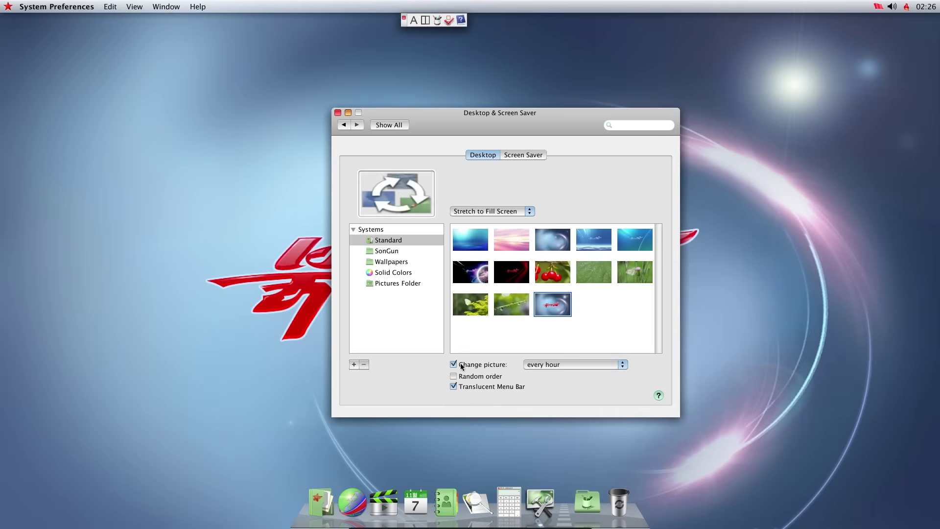
pyautogui.click(558, 365)
pyautogui.click(557, 371)
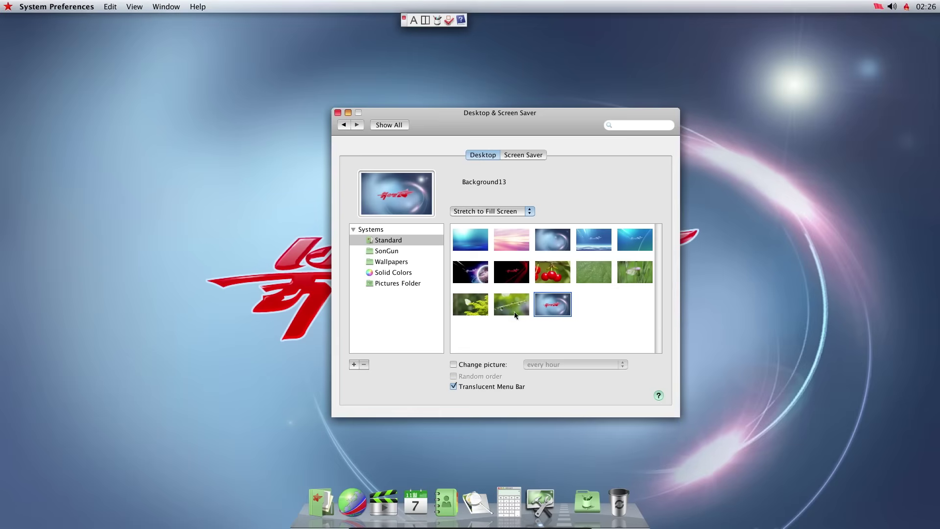
pyautogui.click(517, 155)
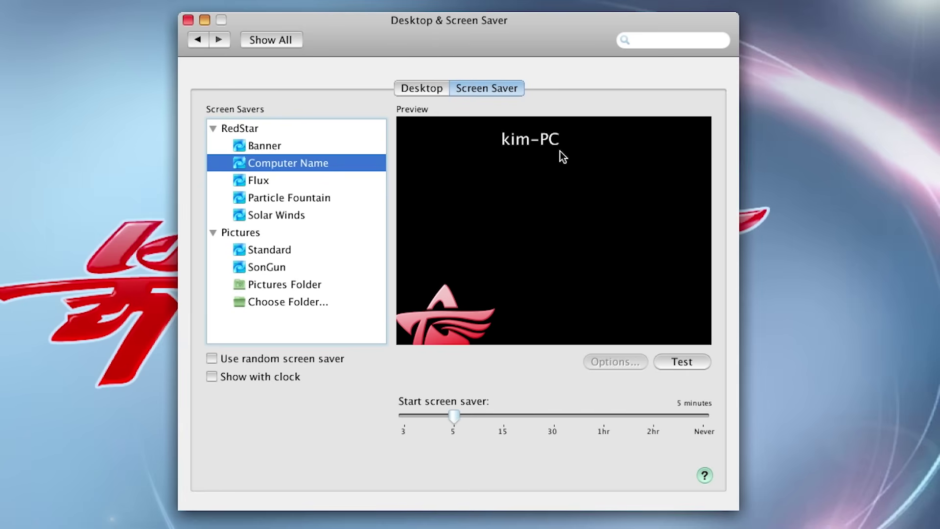
# Step: Preview Particle Fountain, Solar Winds and Standard, then choose SonGun as the screen saver
pyautogui.click(295, 200)
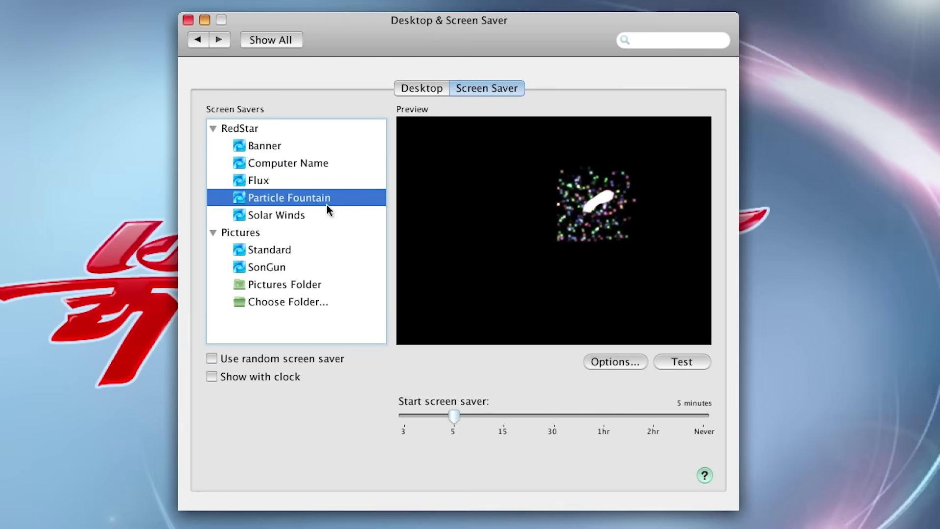
pyautogui.click(307, 218)
pyautogui.click(289, 251)
pyautogui.click(280, 270)
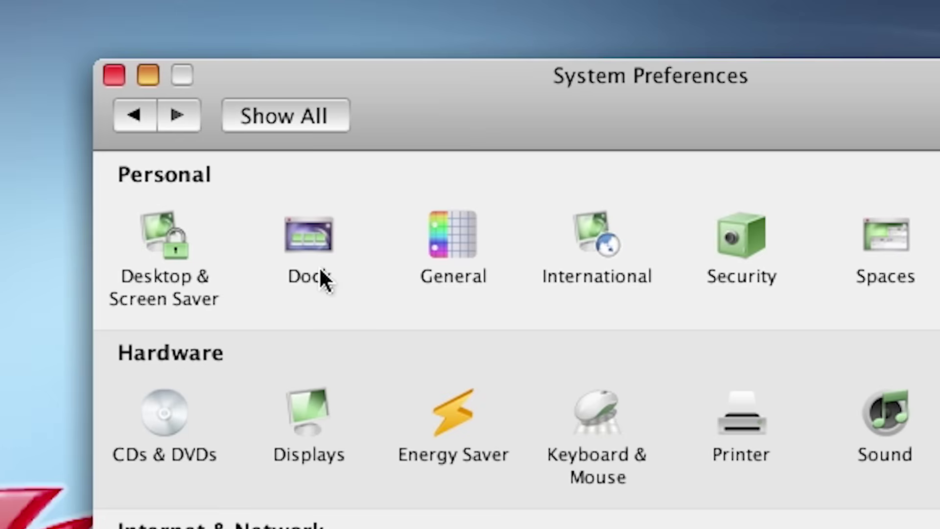
# Step: In Dock settings, try icon size, magnification and screen positions, leaving the Dock at the bottom, unmagnified
pyautogui.click(321, 275)
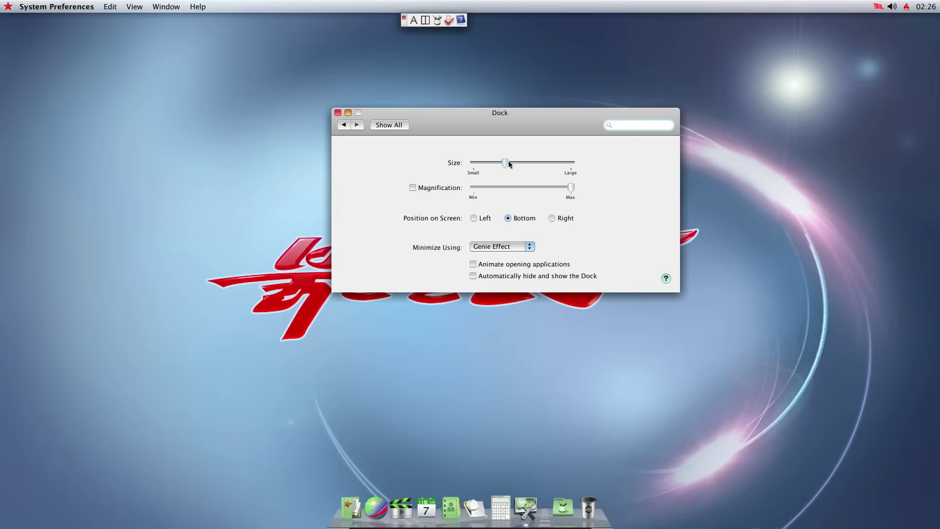
pyautogui.moveTo(501, 164); pyautogui.dragTo(530, 164)
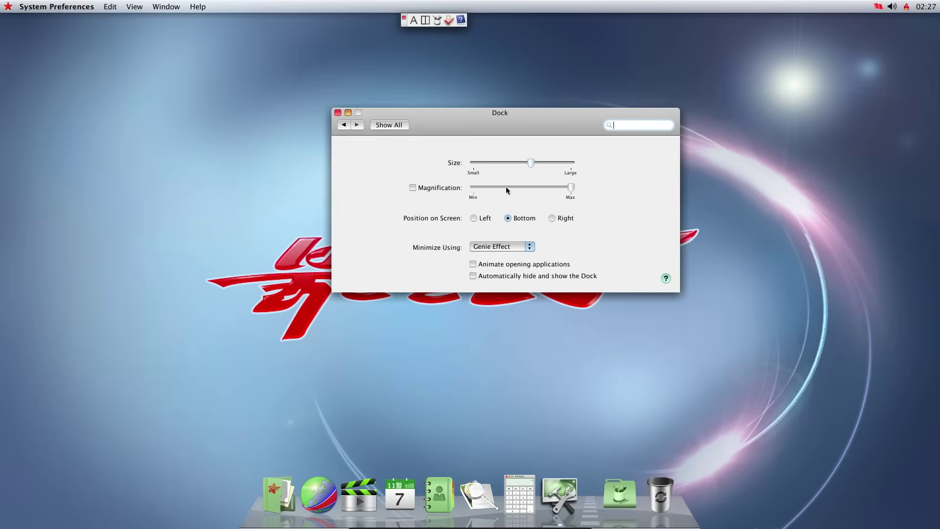
pyautogui.moveTo(473, 192); pyautogui.dragTo(594, 189)
pyautogui.click(414, 188)
pyautogui.click(473, 218)
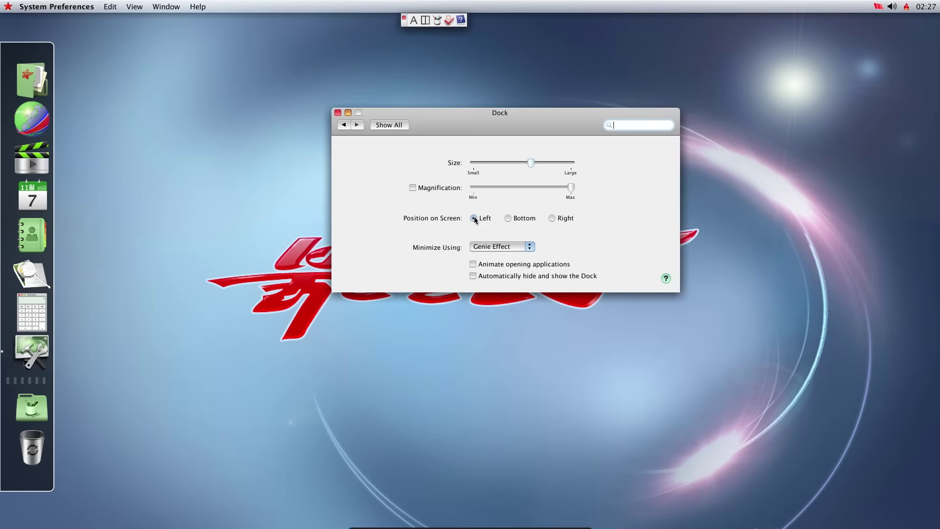
pyautogui.click(508, 218)
pyautogui.click(551, 218)
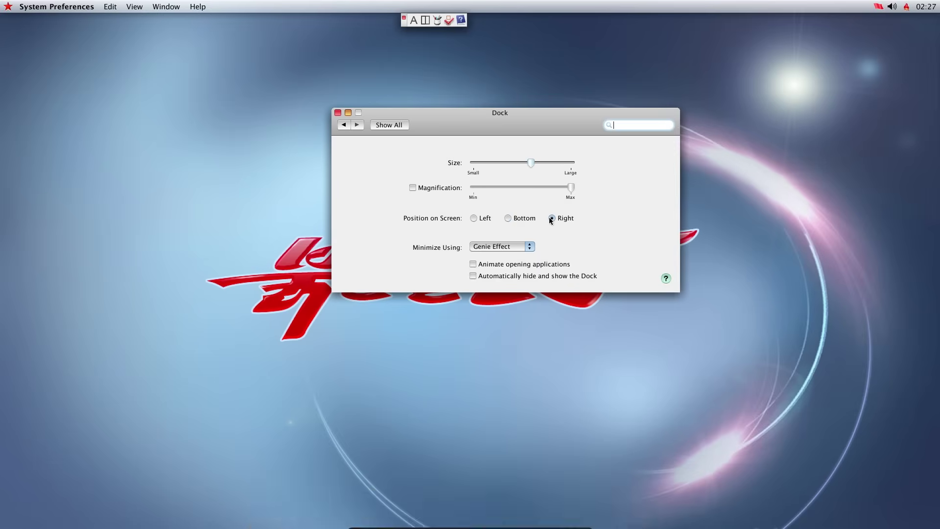
pyautogui.click(508, 219)
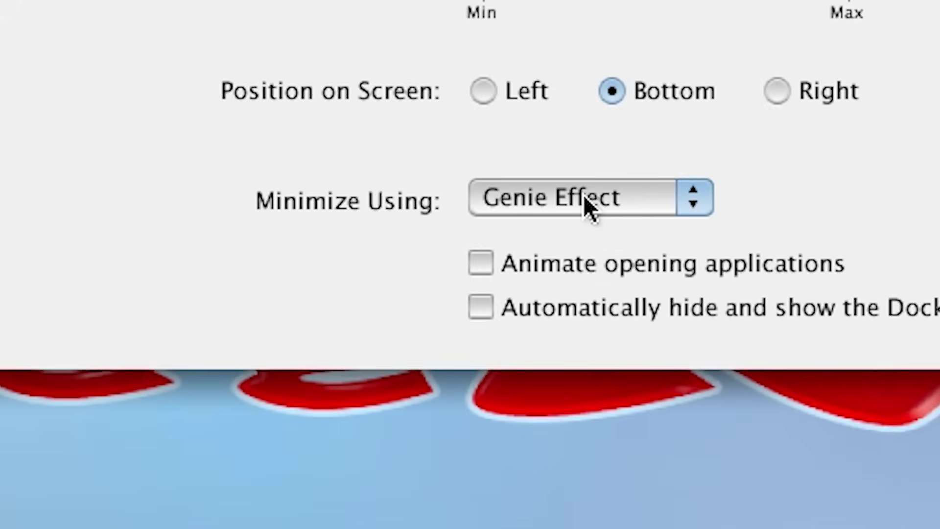
# Step: Compare Scale and Genie minimize effects, keep Genie, and enable app-opening animation and Dock auto-hide
pyautogui.click(501, 246)
pyautogui.click(583, 195)
pyautogui.press('cmd+m')
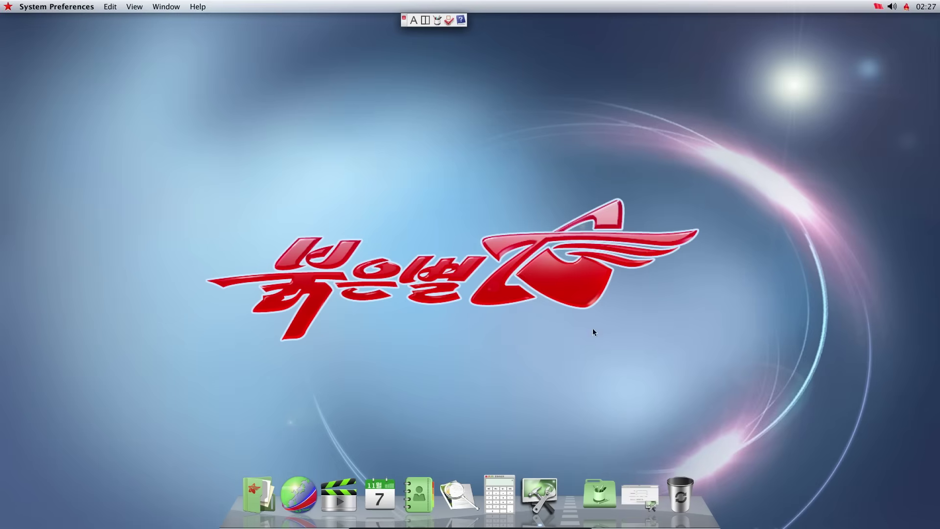
pyautogui.click(636, 501)
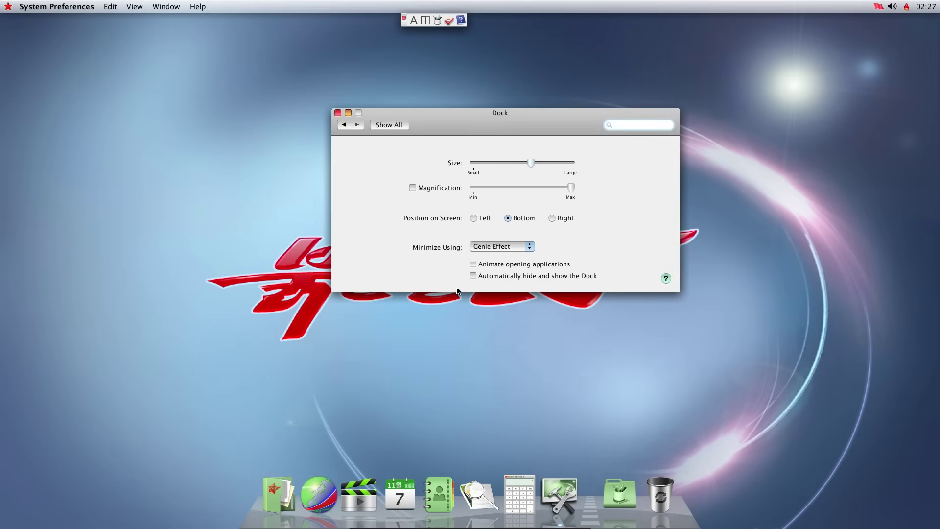
pyautogui.click(480, 247)
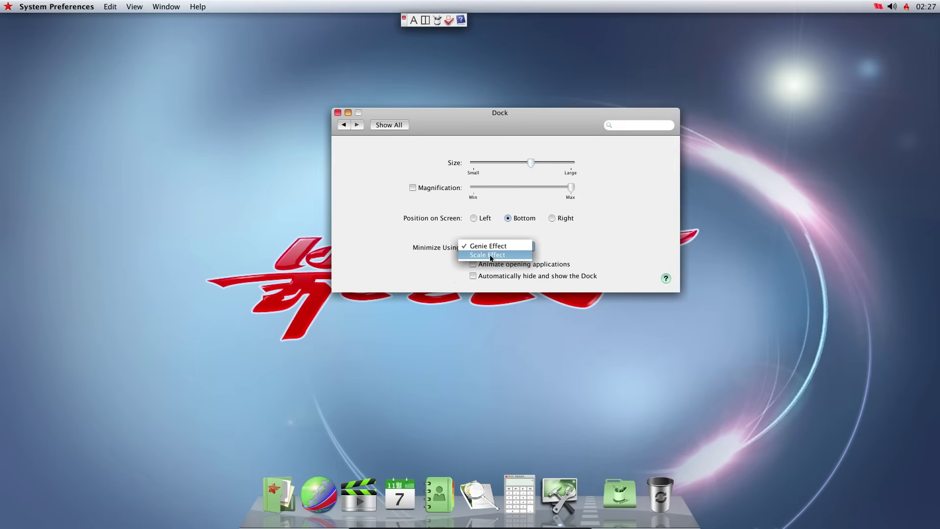
pyautogui.click(492, 258)
pyautogui.click(348, 113)
pyautogui.click(640, 485)
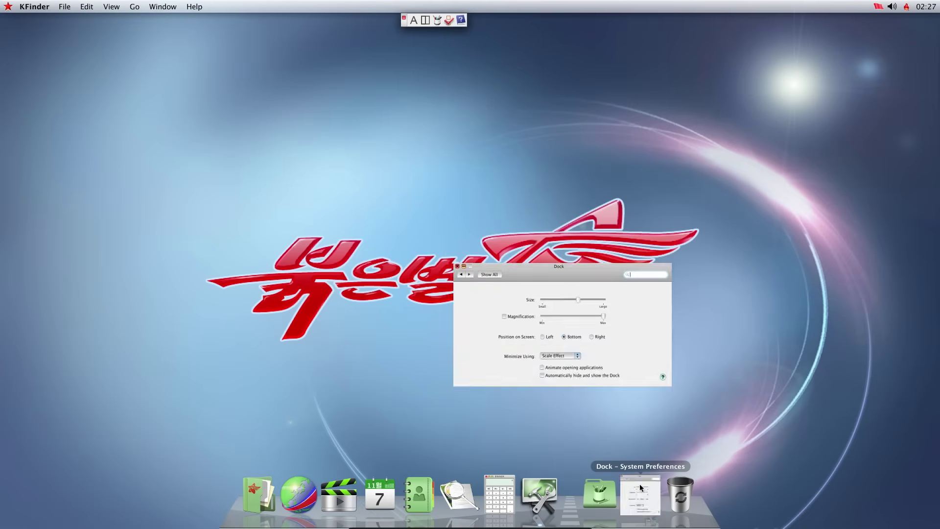
pyautogui.click(488, 247)
pyautogui.click(480, 236)
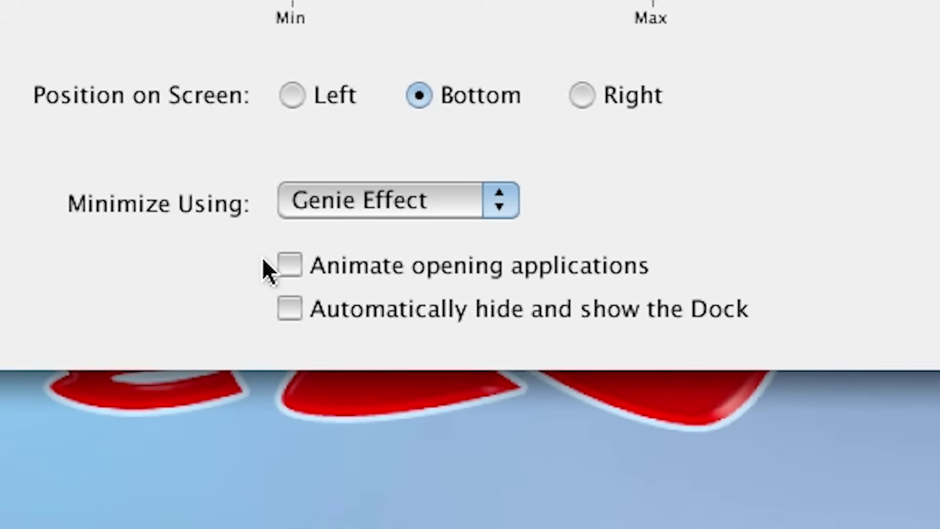
pyautogui.click(306, 267)
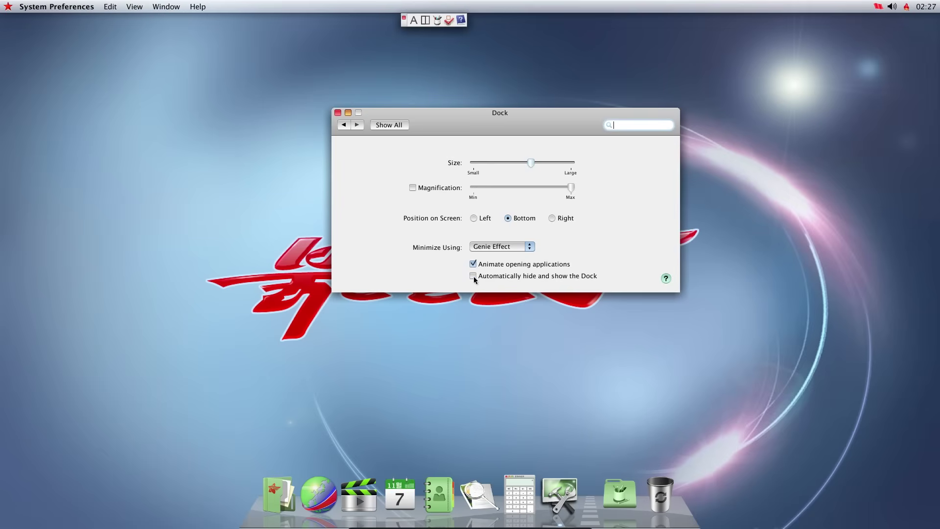
pyautogui.click(290, 309)
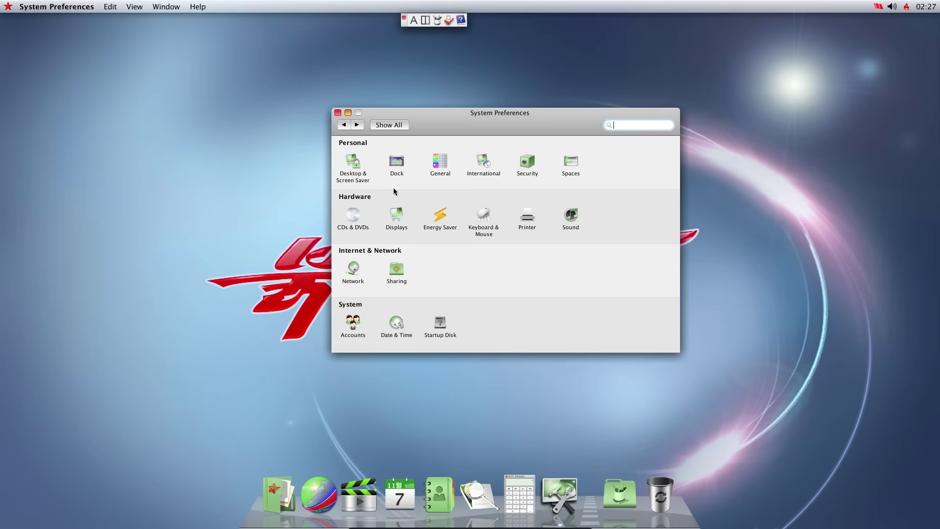
# Step: In General, set Appearance to Graphite, Highlight Color to Red and font smoothing to Full
pyautogui.click(441, 164)
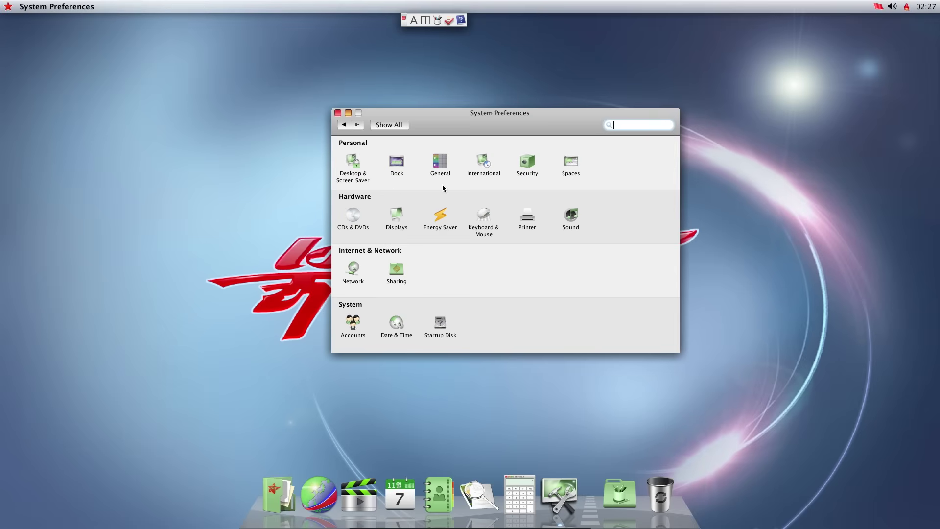
pyautogui.click(521, 149)
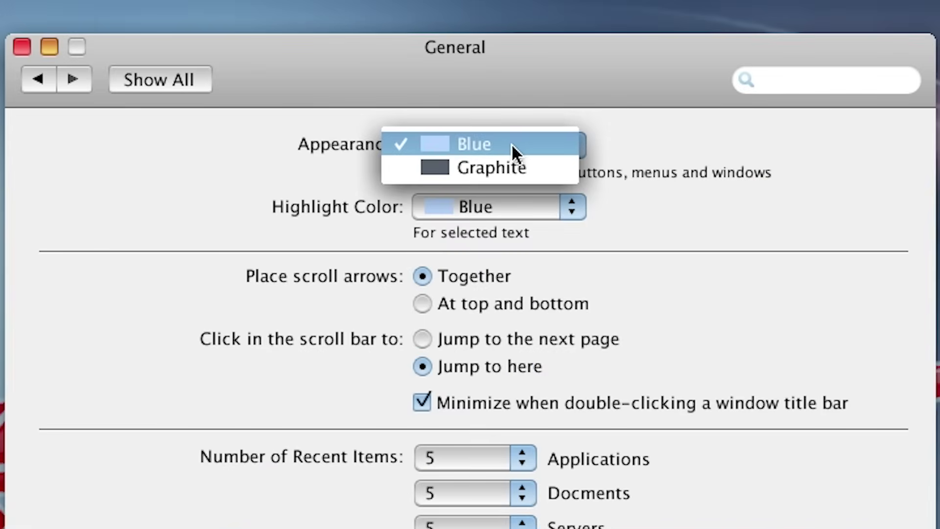
pyautogui.click(496, 169)
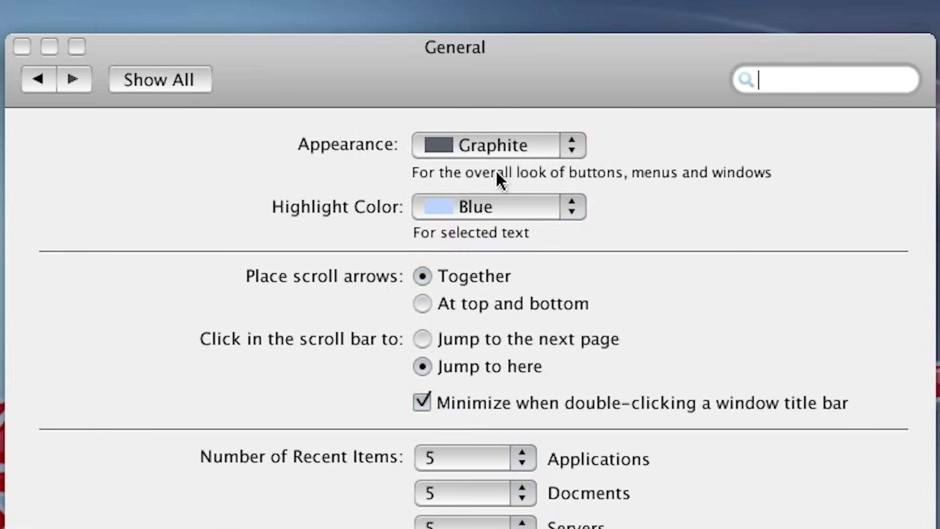
pyautogui.click(486, 210)
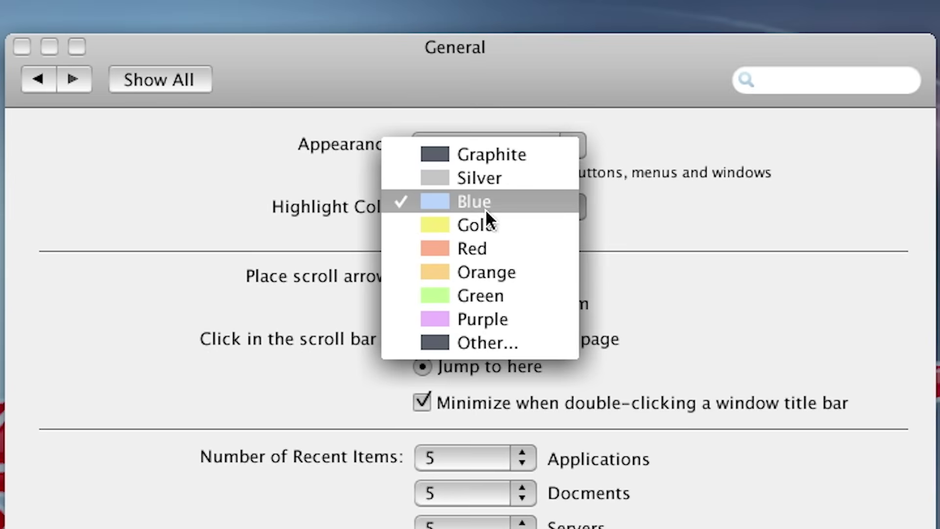
pyautogui.click(497, 248)
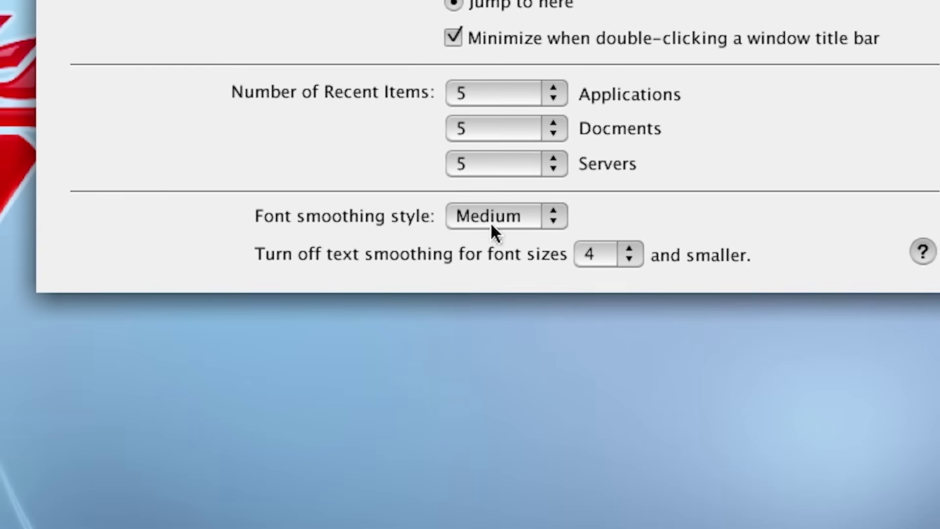
pyautogui.click(489, 440)
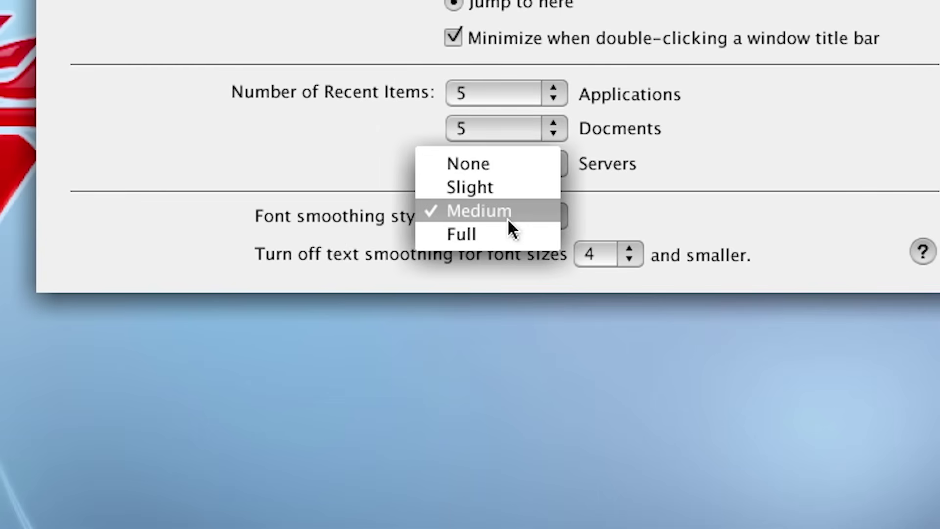
pyautogui.click(471, 451)
pyautogui.click(478, 440)
pyautogui.click(495, 142)
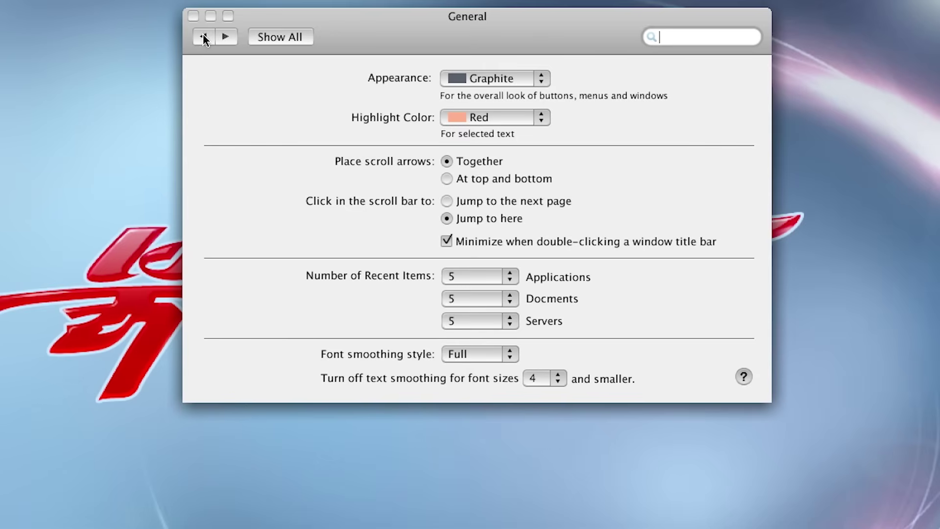
# Step: In International > Formats, set the region to DPR KOREA under East Asia
pyautogui.click(204, 37)
pyautogui.scroll(6, 328, 276)
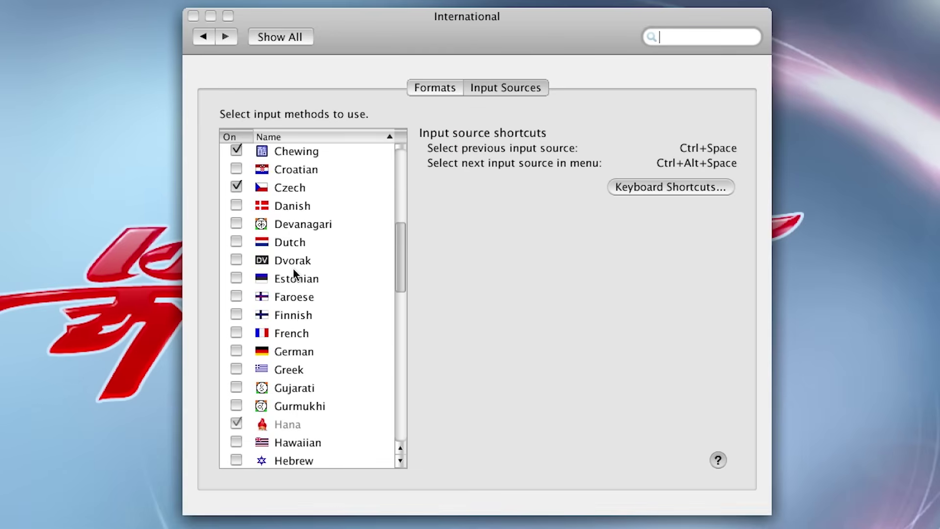
pyautogui.moveTo(395, 231); pyautogui.dragTo(406, 257)
pyautogui.scroll(10, 342, 373)
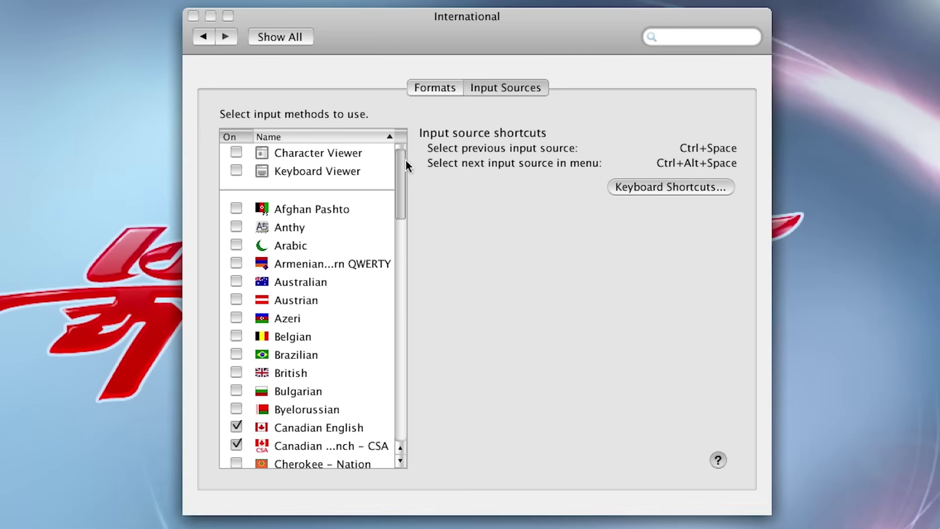
pyautogui.click(444, 88)
pyautogui.click(463, 126)
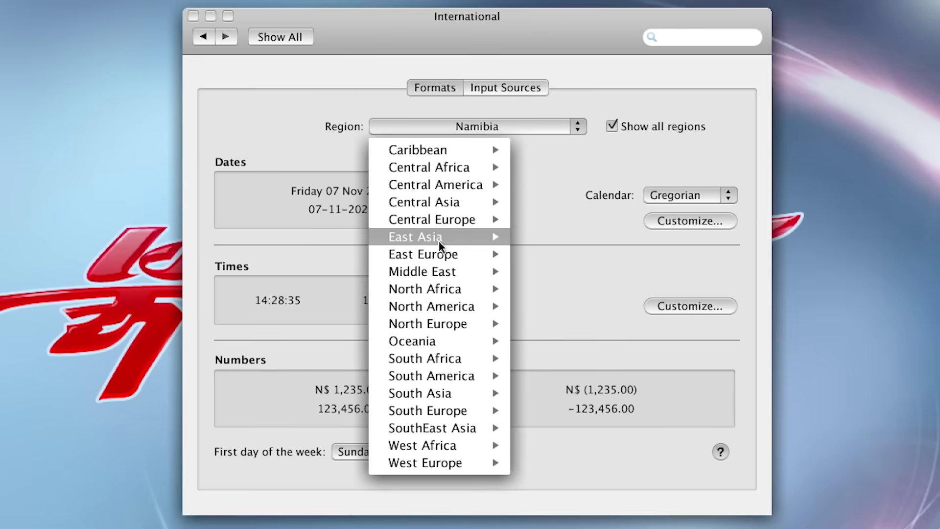
pyautogui.moveTo(440, 237)
pyautogui.click(564, 236)
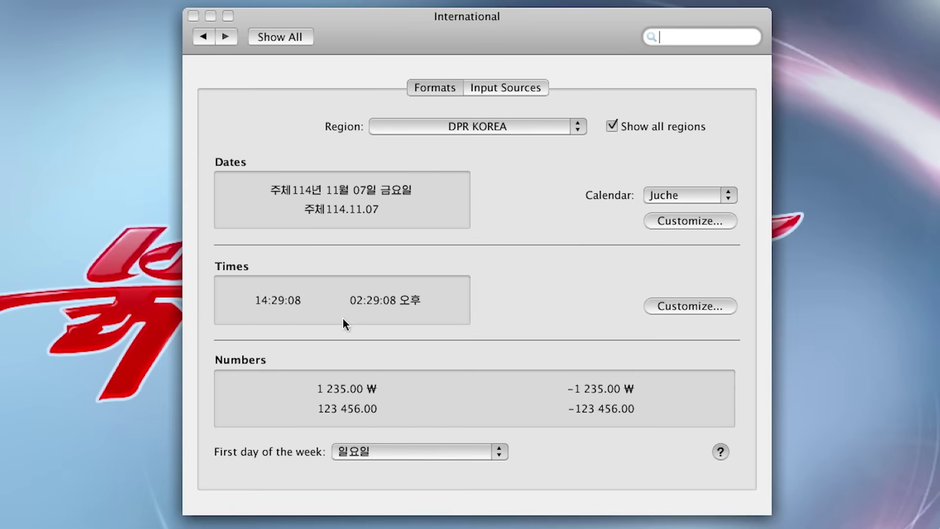
# Step: Try the Gregorian calendar, settle back on Juche, and reopen the region list
pyautogui.click(687, 199)
pyautogui.click(680, 210)
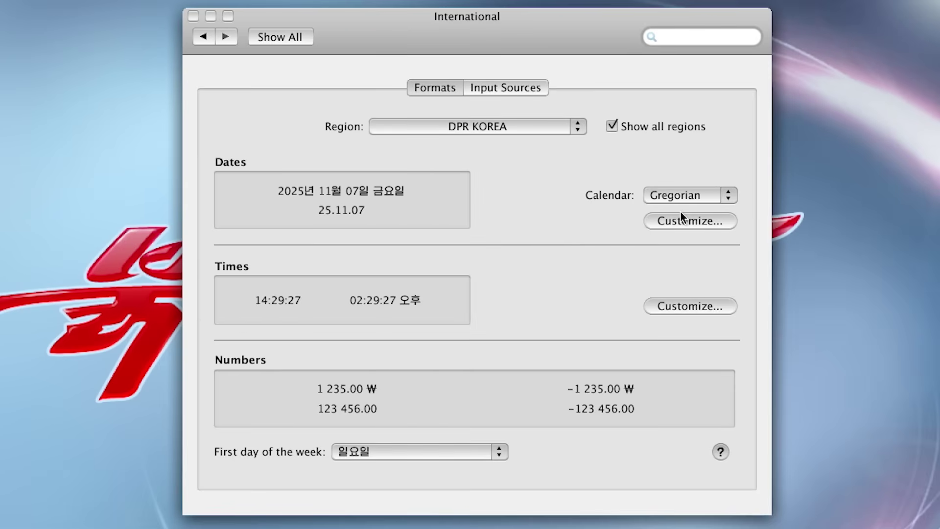
pyautogui.click(678, 196)
pyautogui.click(668, 183)
pyautogui.click(668, 192)
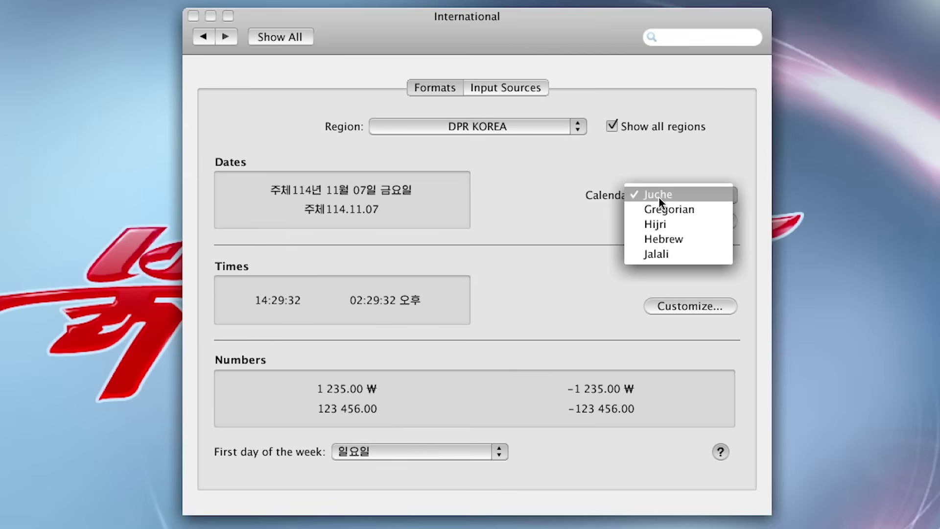
pyautogui.click(659, 195)
pyautogui.click(657, 200)
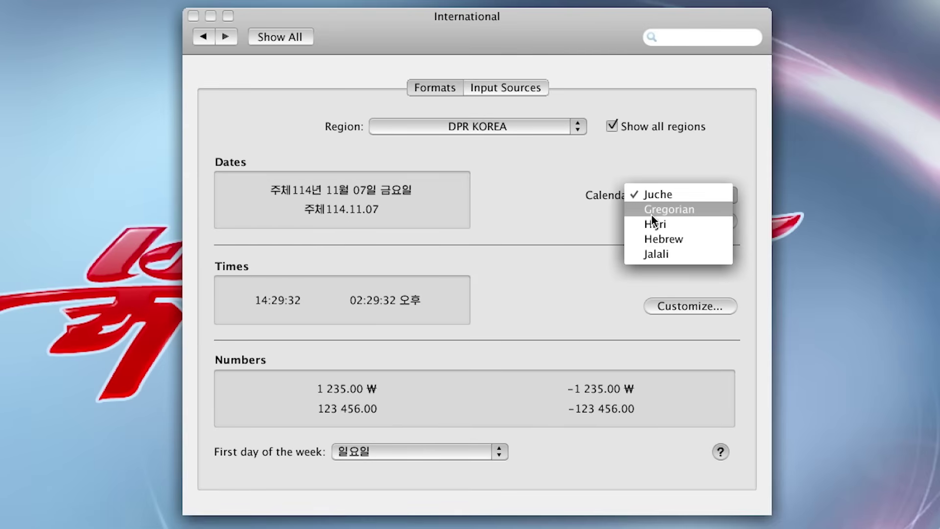
pyautogui.click(683, 196)
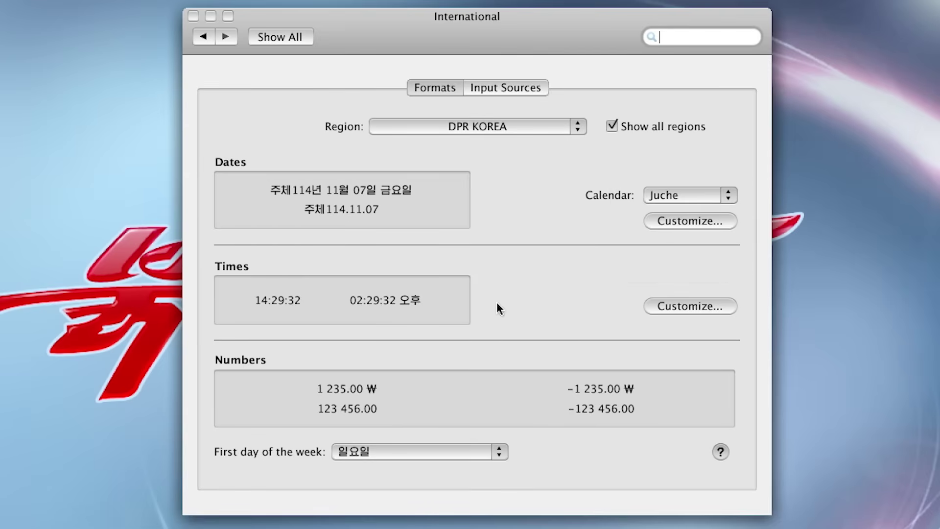
pyautogui.click(477, 126)
pyautogui.moveTo(492, 220)
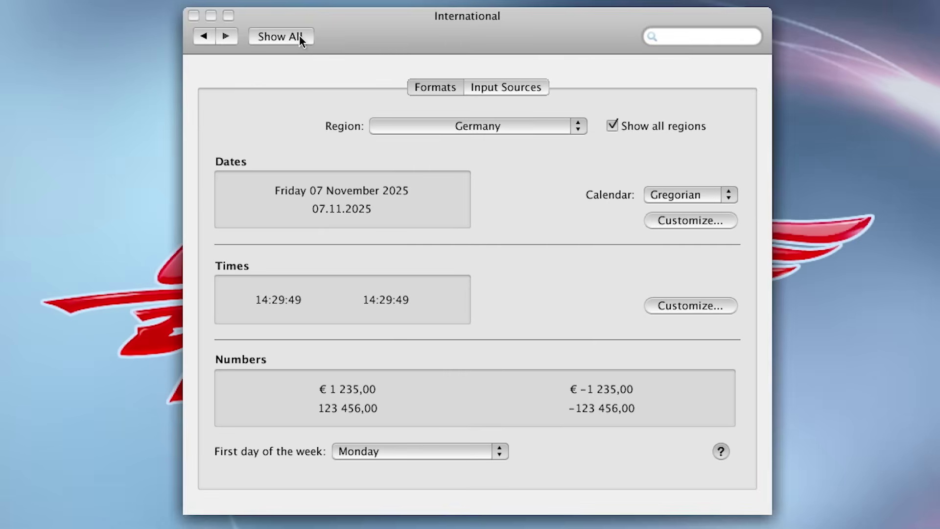
# Step: From the preferences overview, open the Security pane's Firewall settings
pyautogui.click(288, 38)
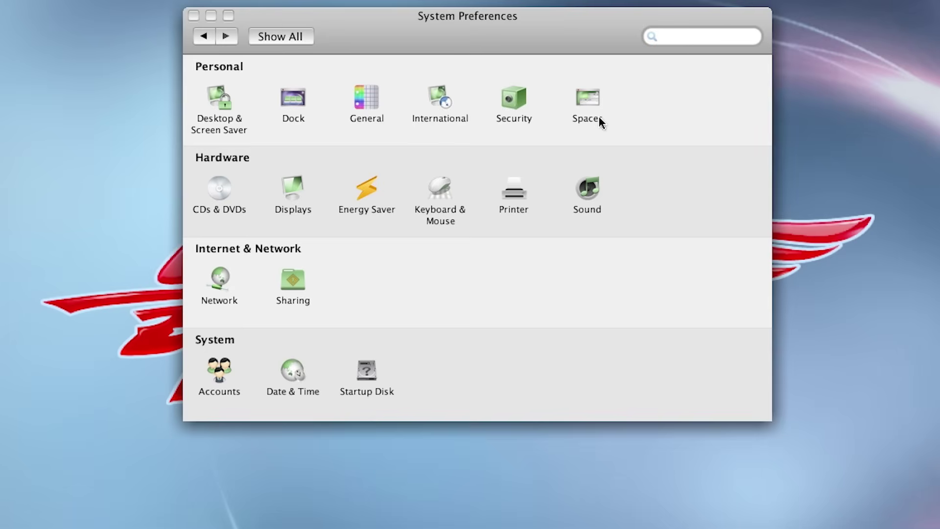
pyautogui.click(513, 100)
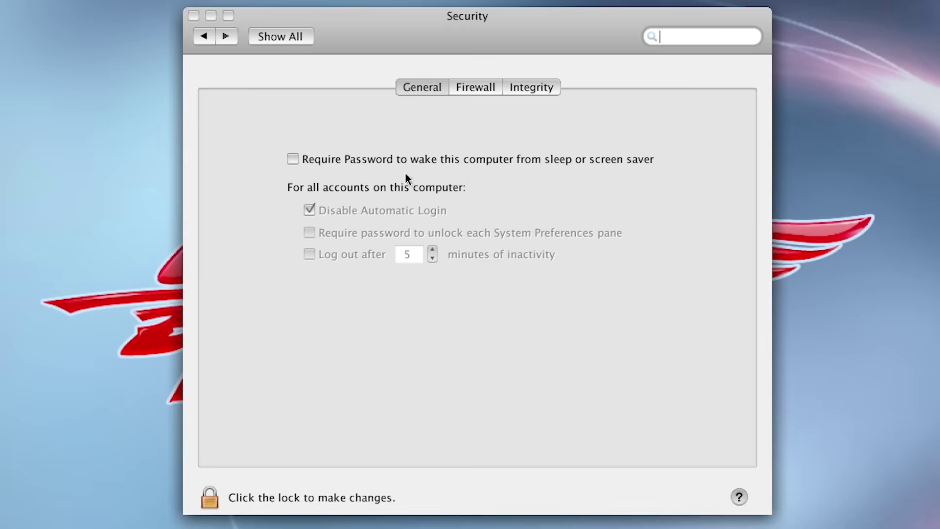
pyautogui.click(468, 88)
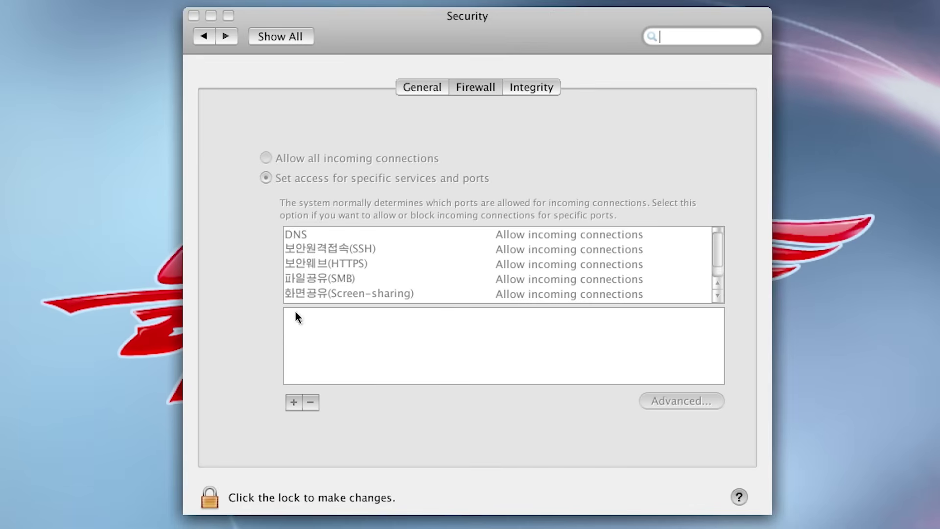
# Step: Unlock the firewall settings and review the DNS, SSH and HTTPS rules and Advanced options
pyautogui.click(209, 499)
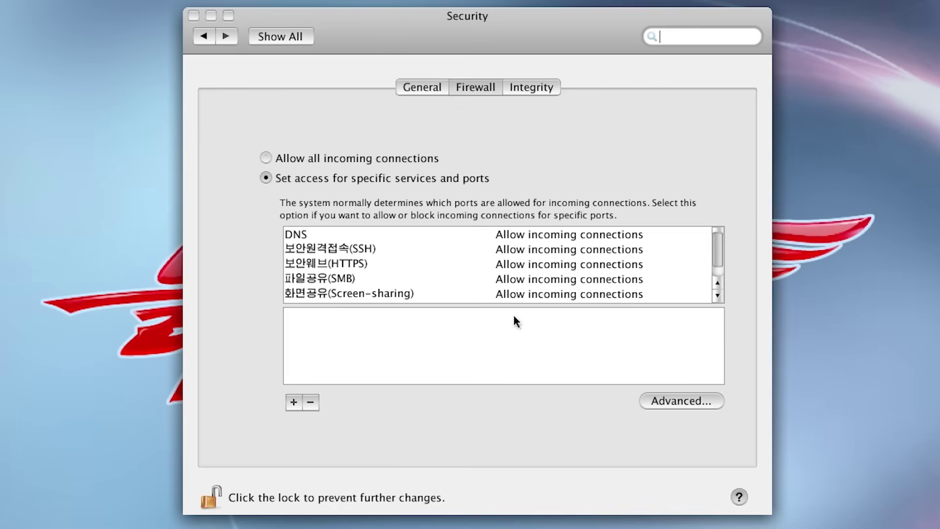
pyautogui.click(419, 235)
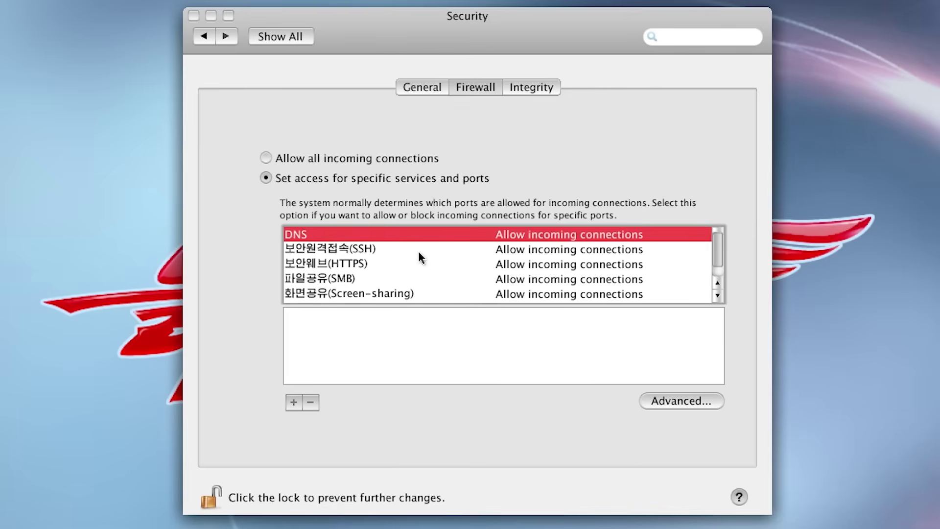
pyautogui.click(680, 402)
pyautogui.click(583, 324)
pyautogui.click(367, 250)
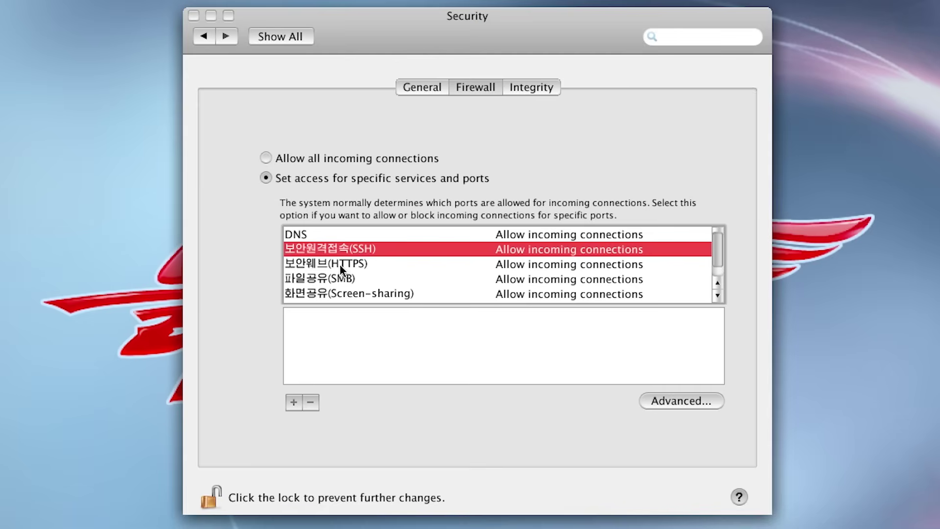
pyautogui.click(356, 265)
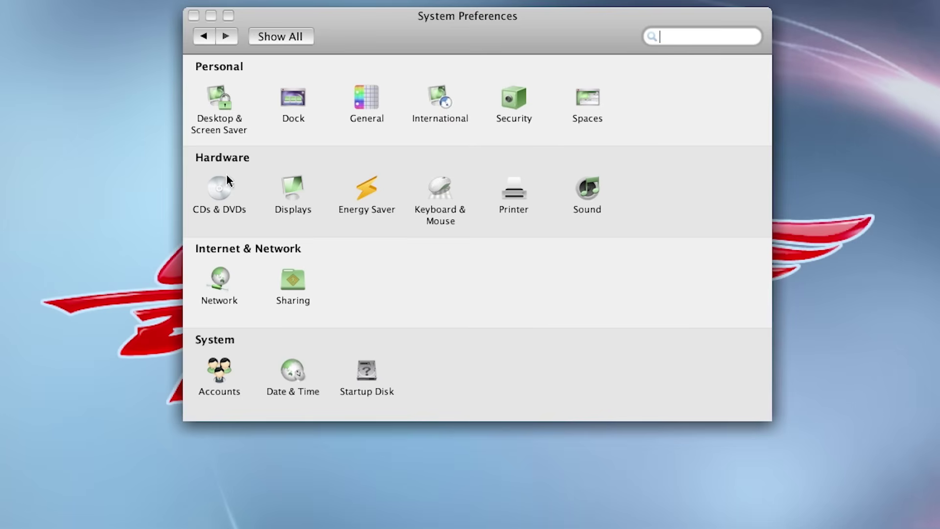
# Step: Set display brightness to mid-level and look through Keyboard & Mouse speed and repeat settings
pyautogui.click(222, 194)
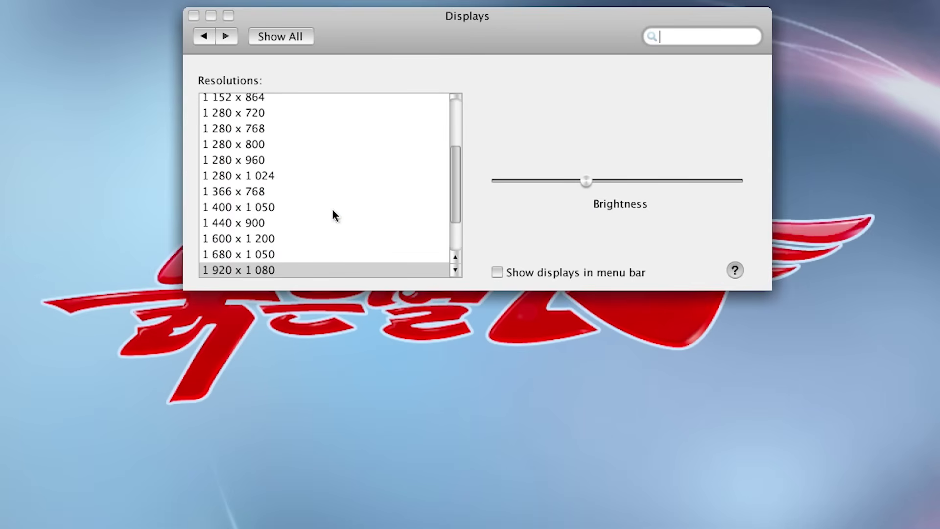
pyautogui.moveTo(586, 182); pyautogui.dragTo(636, 186)
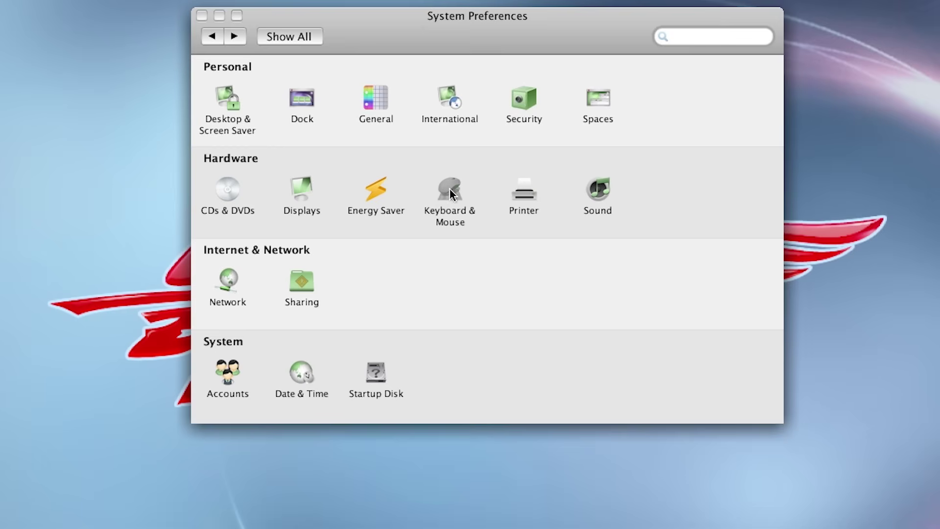
pyautogui.click(447, 189)
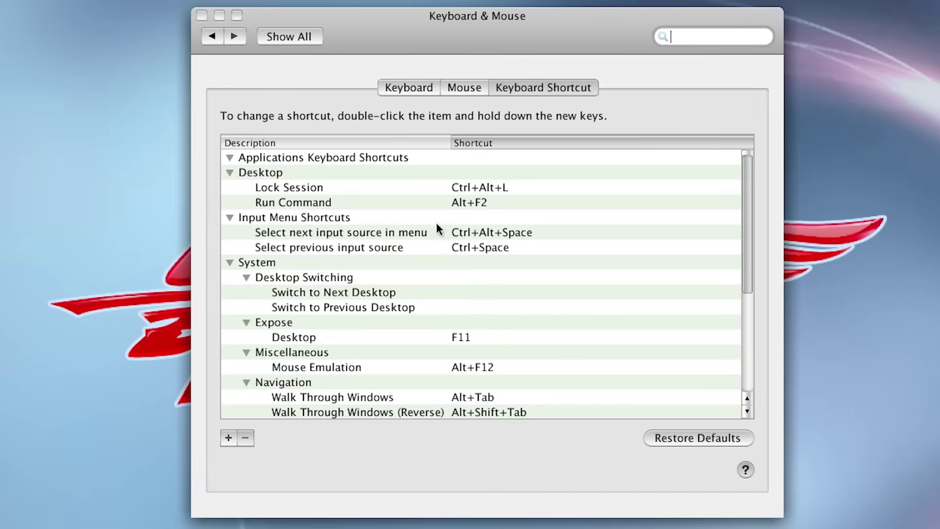
pyautogui.moveTo(749, 204)
pyautogui.mouseDown()
pyautogui.moveTo(754, 298)
pyautogui.moveTo(756, 189)
pyautogui.mouseUp()
pyautogui.click(468, 90)
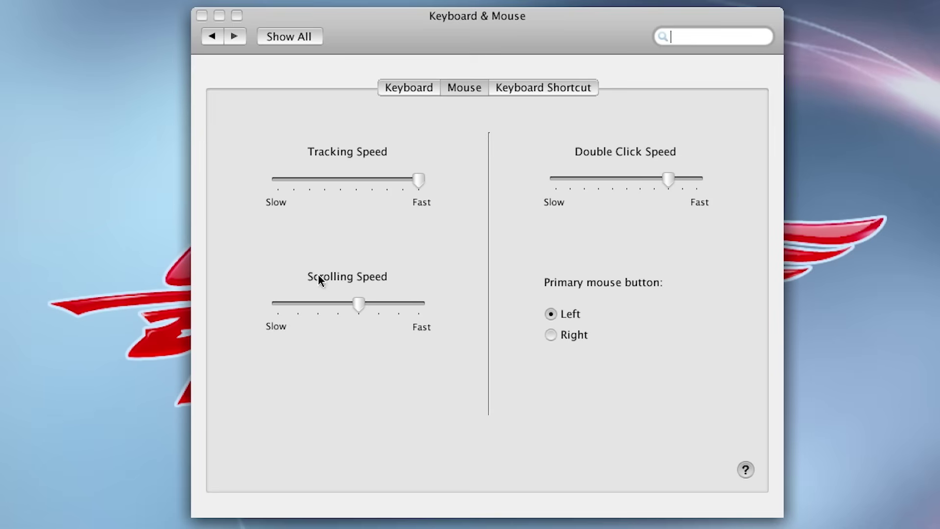
pyautogui.click(427, 92)
# Step: Close Modifier Keys unchanged, then pick a new alert sound in the Sound pane
pyautogui.click(288, 475)
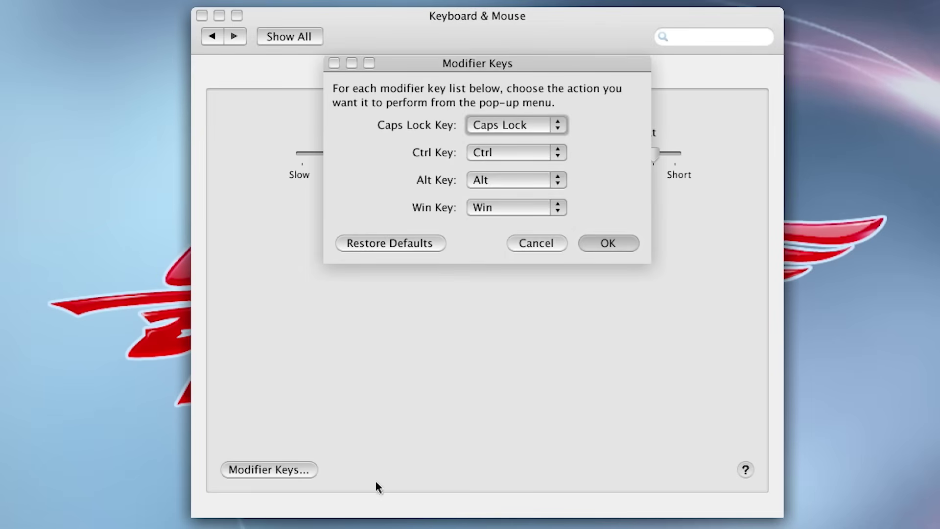
pyautogui.click(605, 240)
pyautogui.click(212, 37)
pyautogui.click(595, 199)
pyautogui.click(298, 161)
# Step: Audition the Chimes, Classic, Click, Digital, Double and Event alert sounds
pyautogui.click(295, 178)
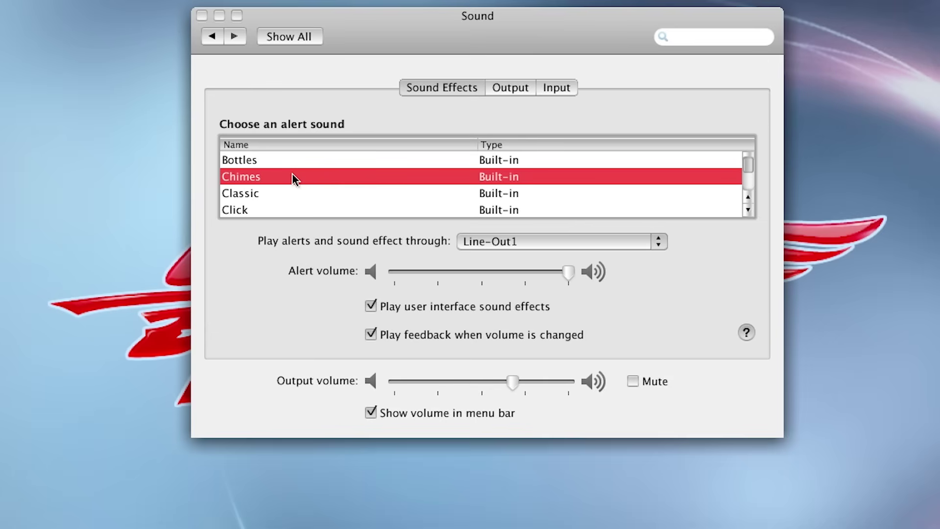
pyautogui.click(289, 195)
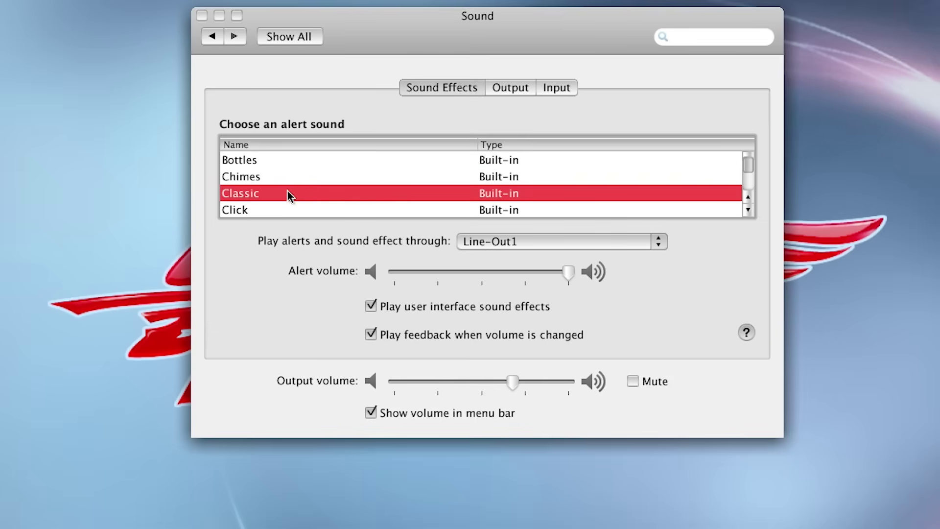
pyautogui.click(288, 210)
pyautogui.scroll(-1, 481, 181)
pyautogui.click(481, 179)
pyautogui.click(476, 195)
pyautogui.click(471, 211)
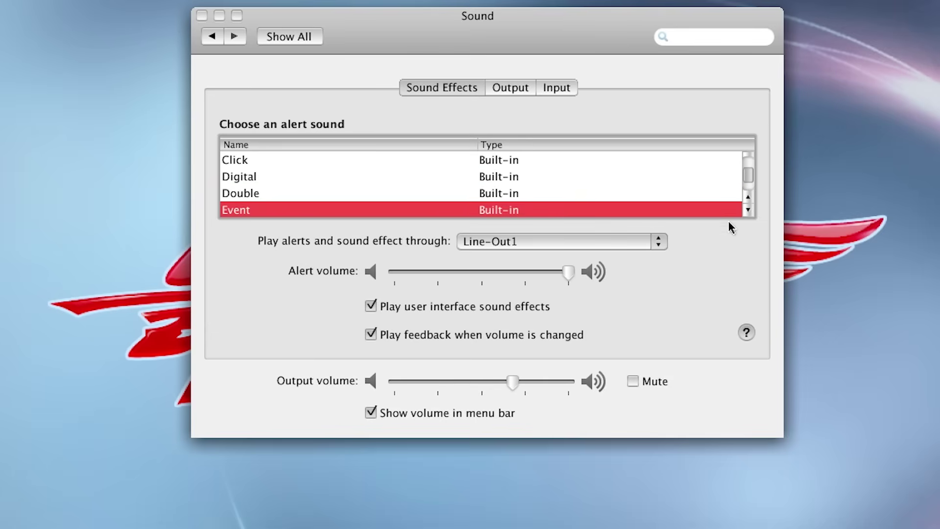
pyautogui.scroll(-1, 535, 214)
# Step: Select Harsh as the alert sound, then go back to the overview and open Network
pyautogui.click(535, 214)
pyautogui.click(289, 36)
pyautogui.click(225, 286)
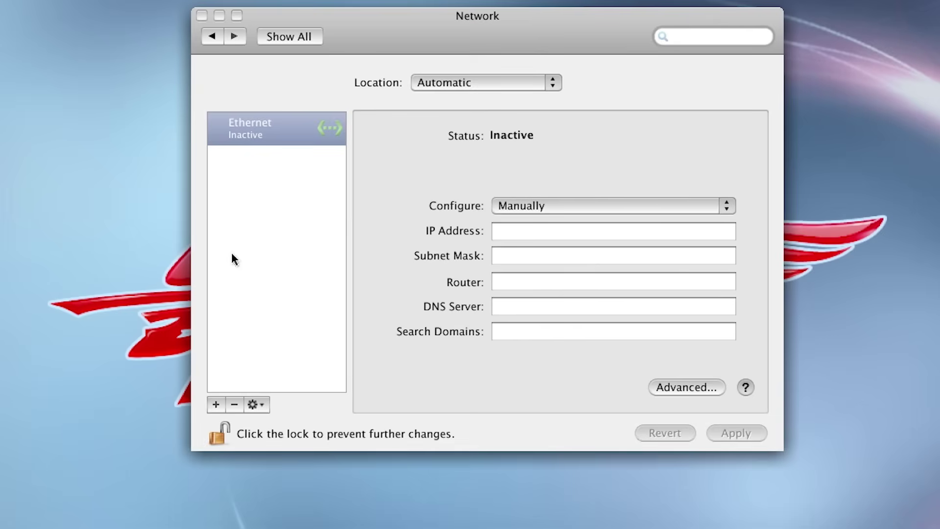
# Step: Open Accounts and view the account's Login Items
pyautogui.click(213, 38)
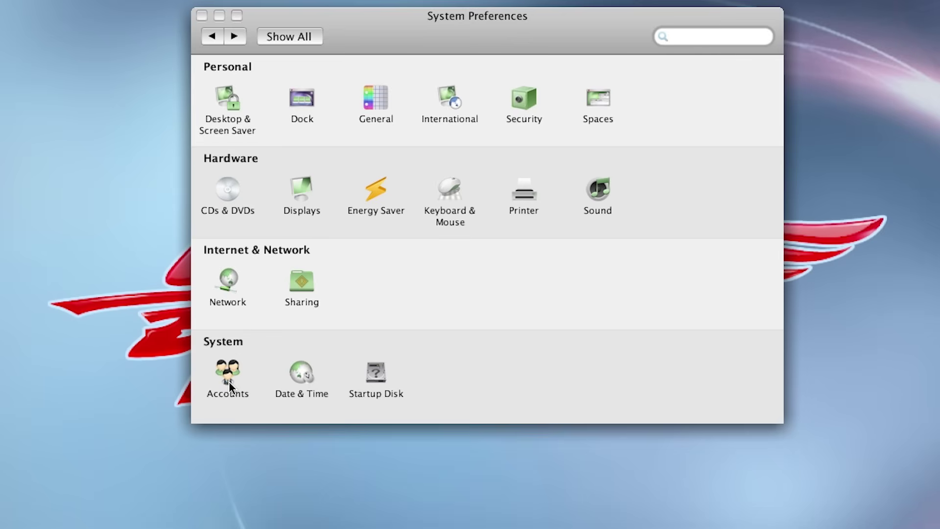
pyautogui.click(228, 378)
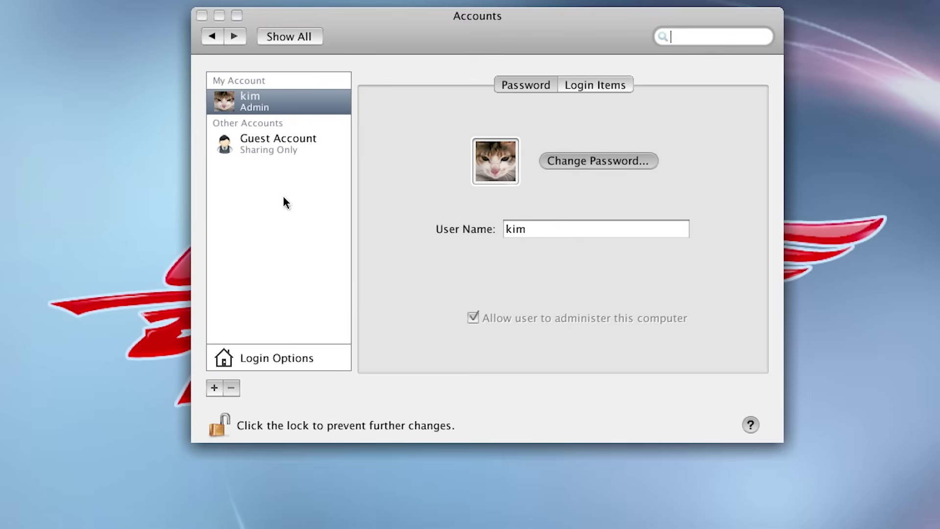
pyautogui.click(600, 84)
# Step: Check the Date & Time zone map and leave the Closest City list unchanged at Pyongyang
pyautogui.click(212, 37)
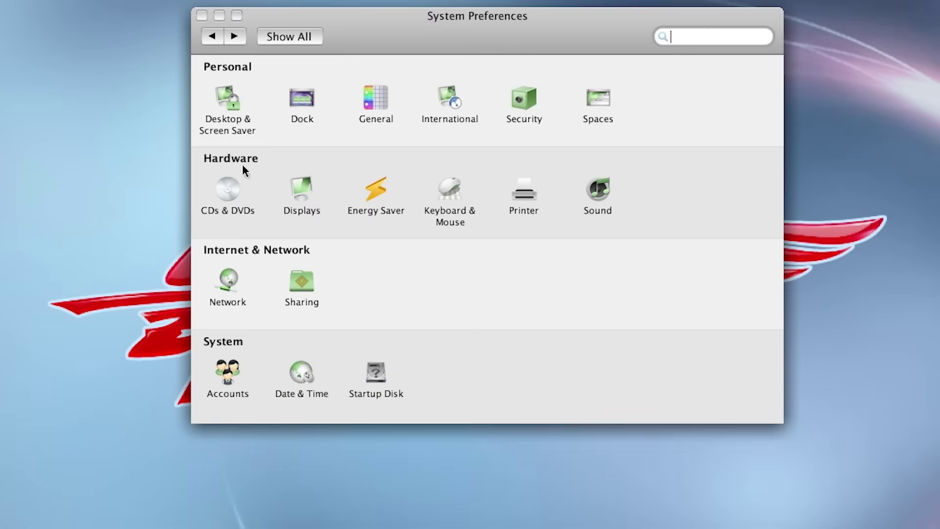
pyautogui.click(296, 370)
pyautogui.click(533, 92)
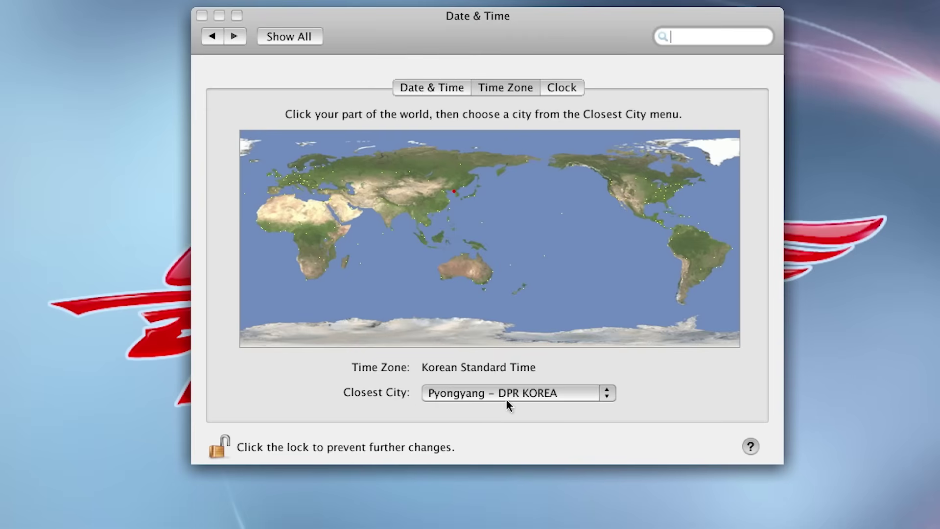
pyautogui.click(560, 399)
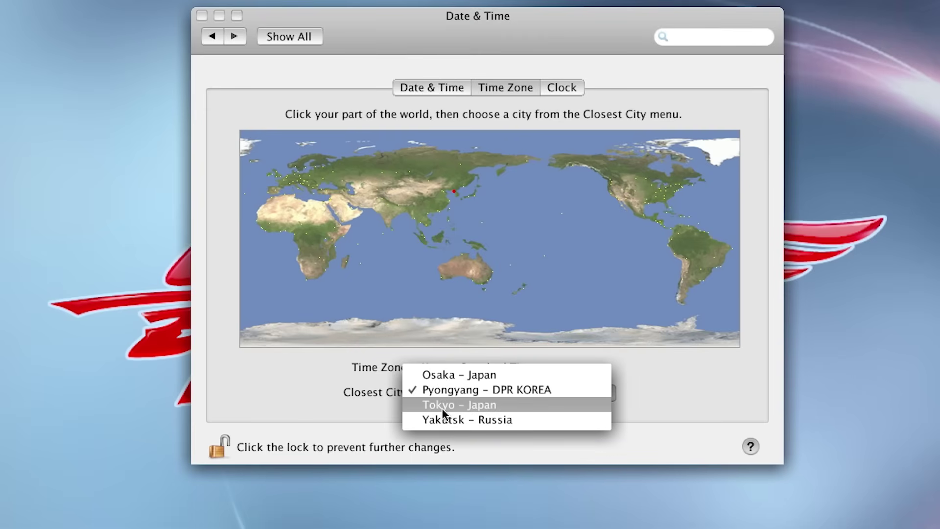
pyautogui.press('Escape')
pyautogui.press('super+l')
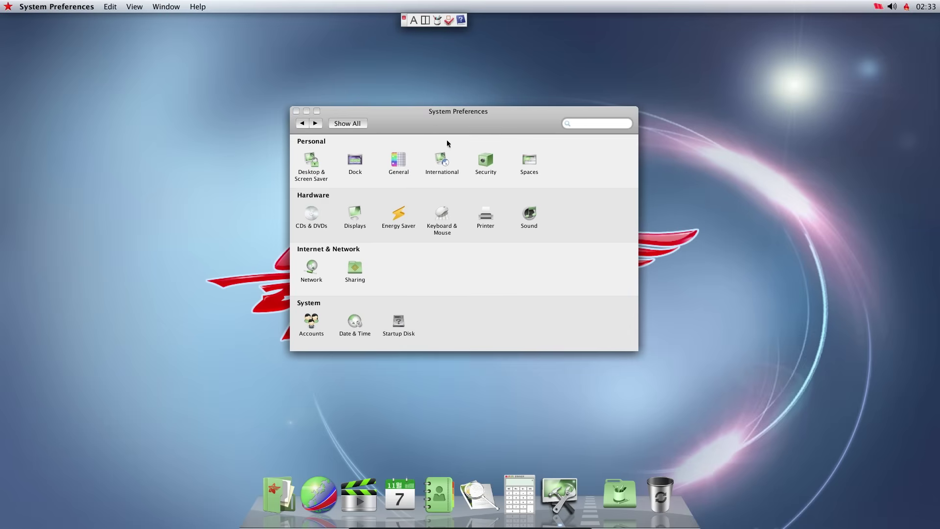
pyautogui.moveTo(443, 112); pyautogui.dragTo(439, 118)
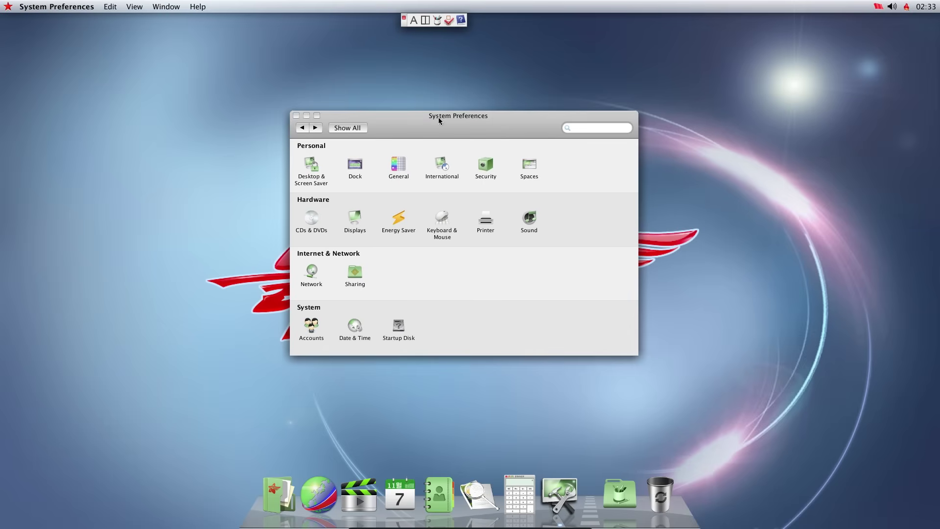
# Step: Quit System Preferences and launch Address Book, viewing Directories and then all contacts
pyautogui.press('super+q')
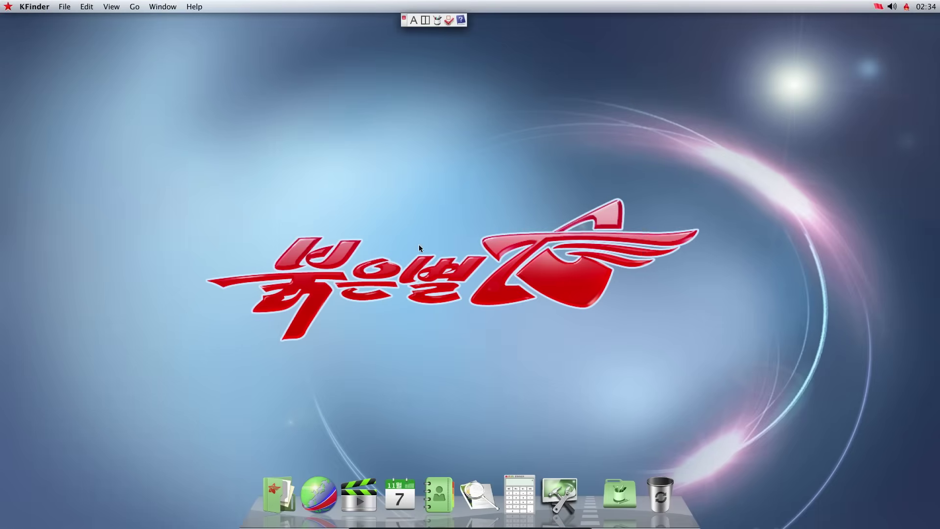
pyautogui.click(621, 492)
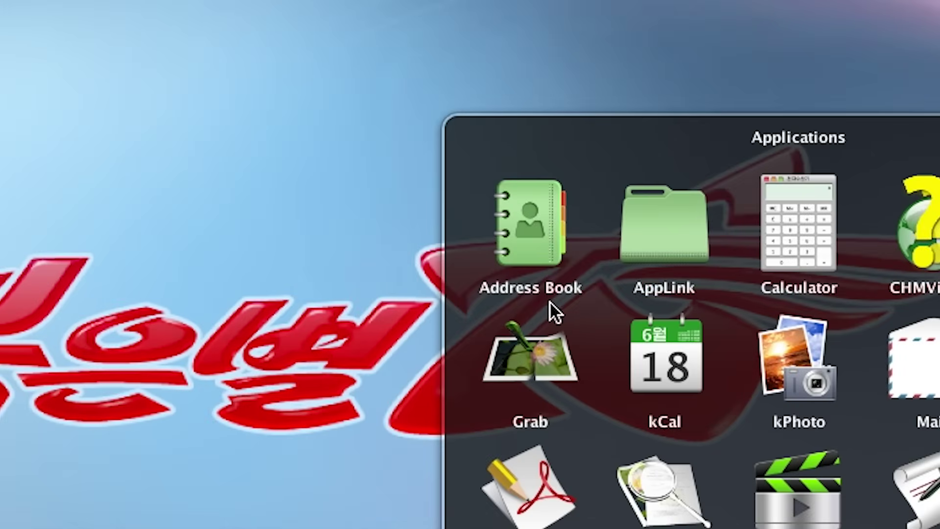
pyautogui.click(554, 300)
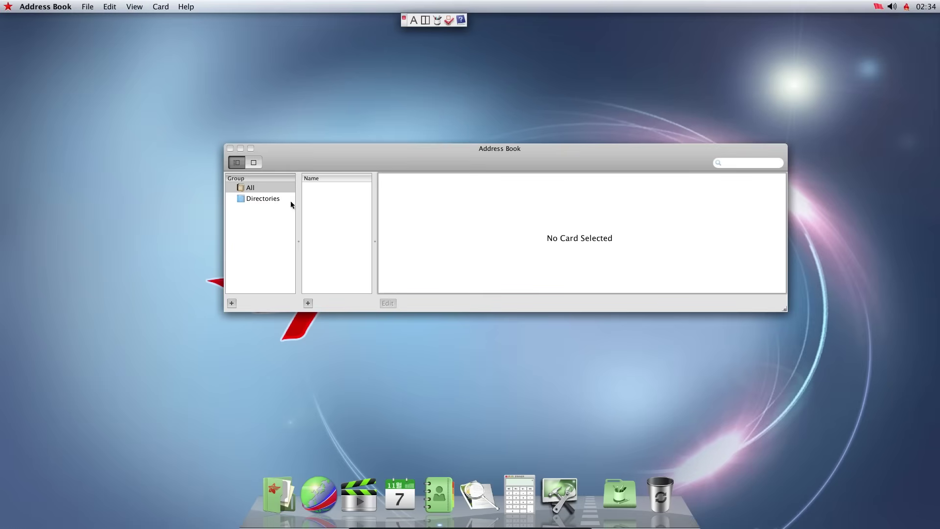
pyautogui.click(248, 199)
pyautogui.click(249, 188)
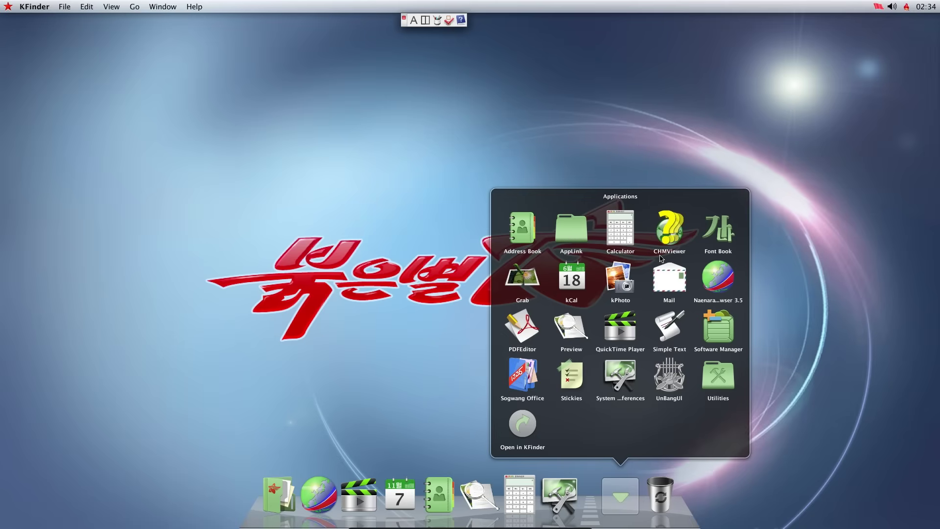
# Step: Launch CHMViewer, browse its Contents, Search and Bookmarks views, then close it
pyautogui.click(668, 237)
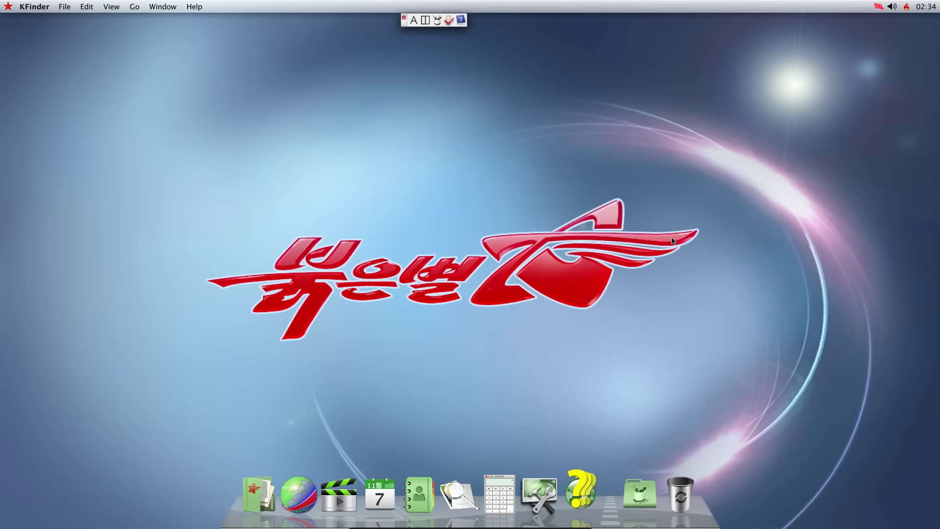
pyautogui.click(412, 126)
pyautogui.click(325, 126)
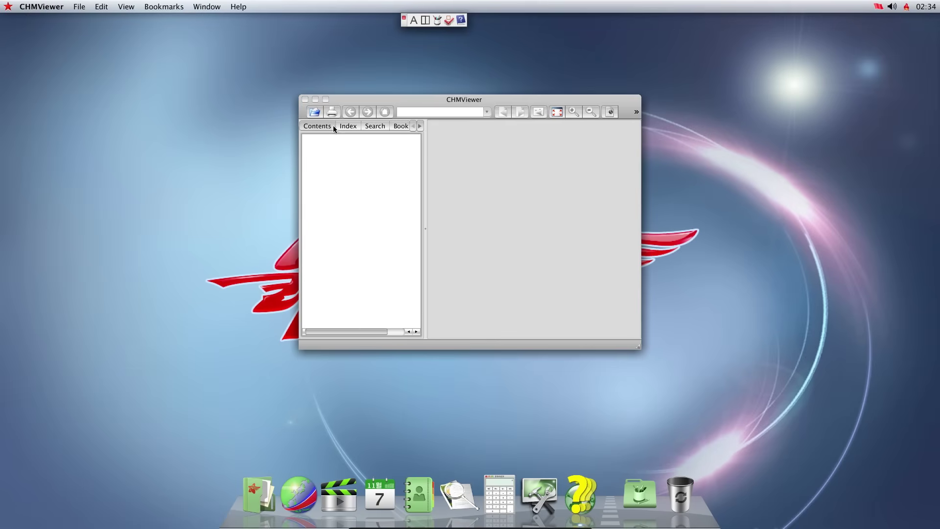
pyautogui.click(372, 127)
pyautogui.click(401, 126)
pyautogui.click(413, 126)
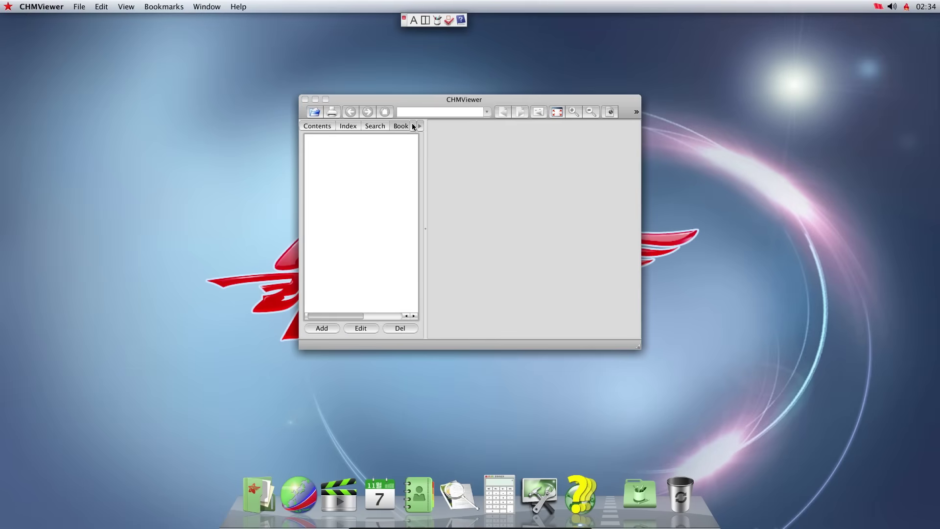
pyautogui.click(305, 100)
# Step: Launch Font Book and preview Bitstream Vera Sans Mono, DejaVu Sans and DejaVu Serif
pyautogui.click(638, 494)
pyautogui.click(719, 229)
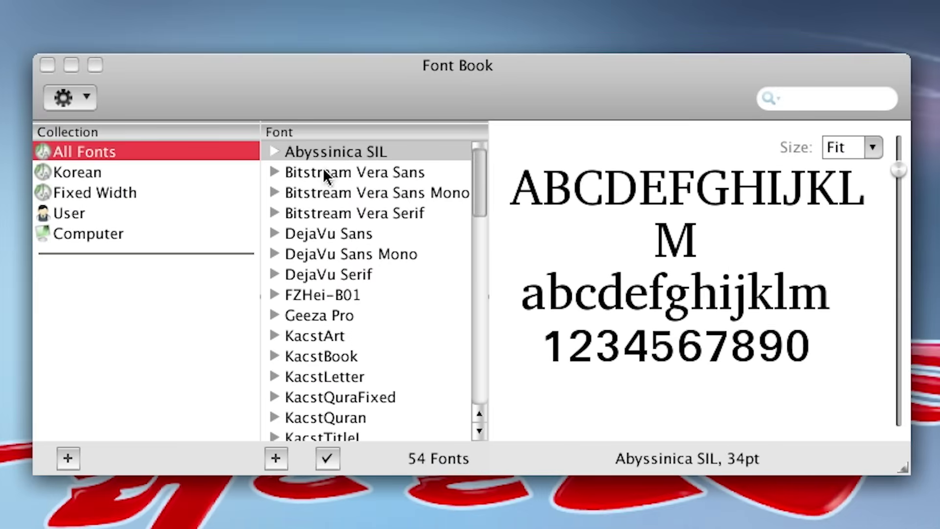
pyautogui.click(322, 192)
pyautogui.click(324, 234)
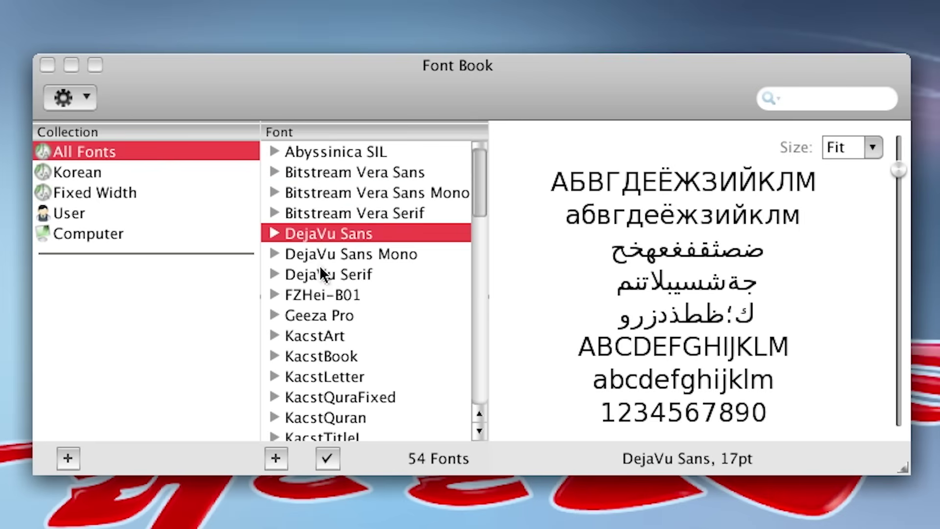
pyautogui.click(325, 273)
# Step: Preview several Korean fonts, then filter to the Korean collection and preview 천리마
pyautogui.scroll(-10, 355, 362)
pyautogui.scroll(-5, 353, 363)
pyautogui.click(328, 430)
pyautogui.click(315, 363)
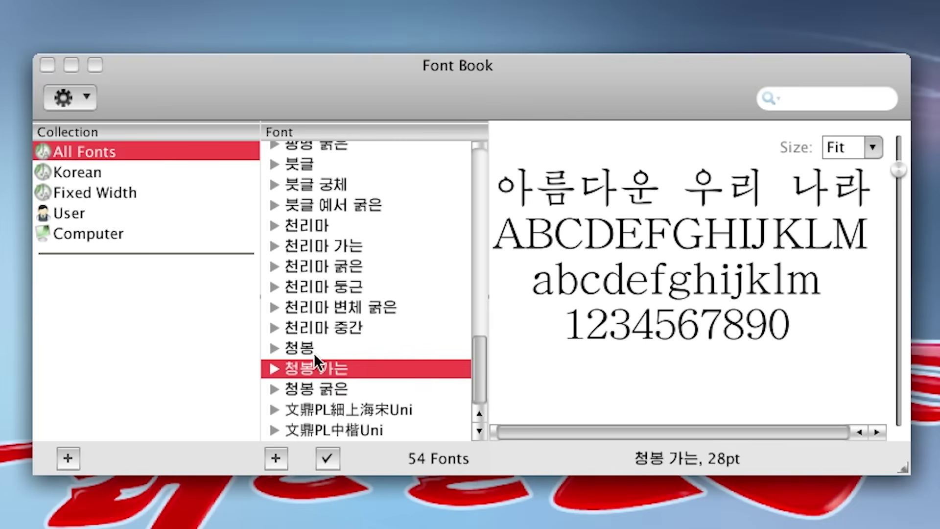
pyautogui.click(324, 281)
pyautogui.click(326, 227)
pyautogui.click(122, 153)
pyautogui.click(121, 172)
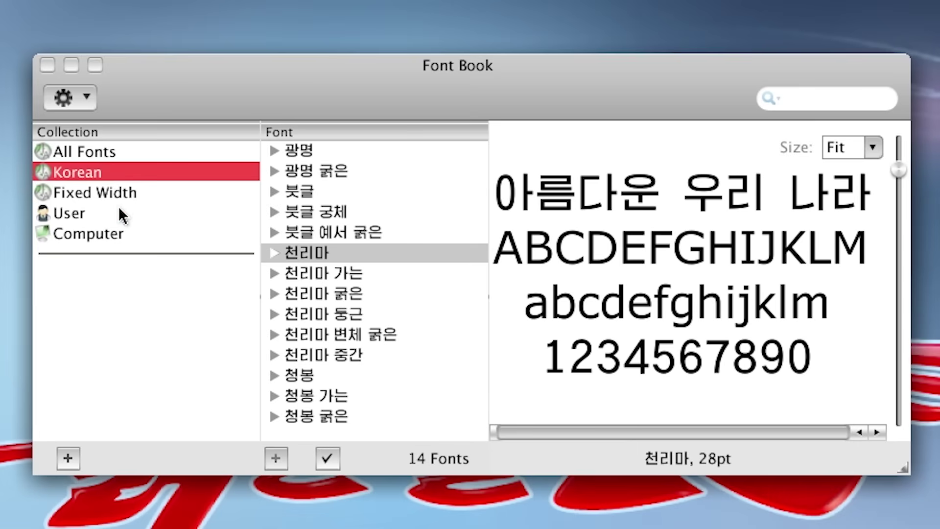
pyautogui.click(373, 259)
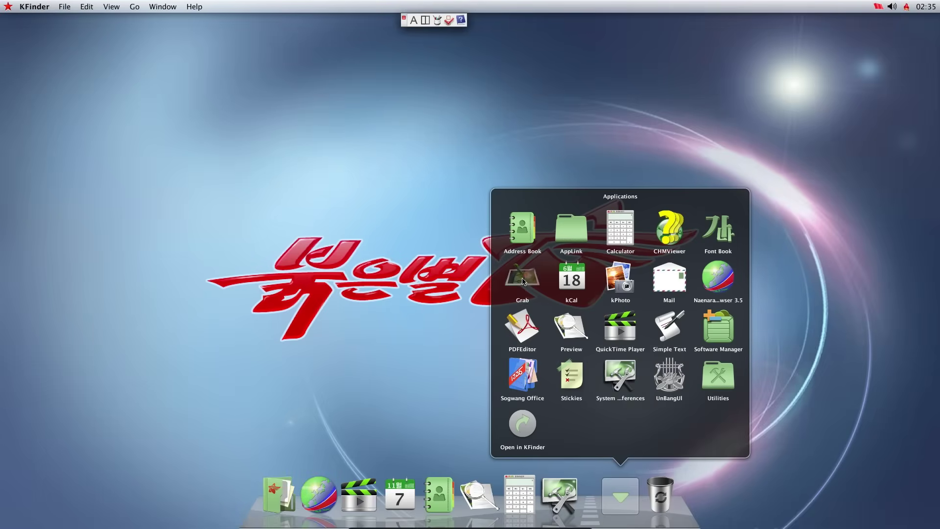
# Step: Launch Grab, drag its icon off the dock, and launch kPhoto
pyautogui.click(522, 279)
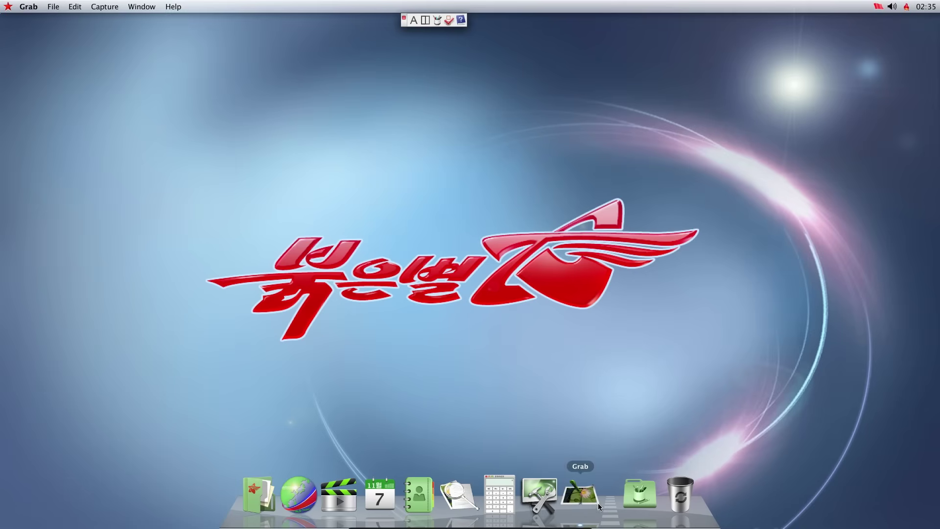
pyautogui.moveTo(582, 496); pyautogui.dragTo(562, 346)
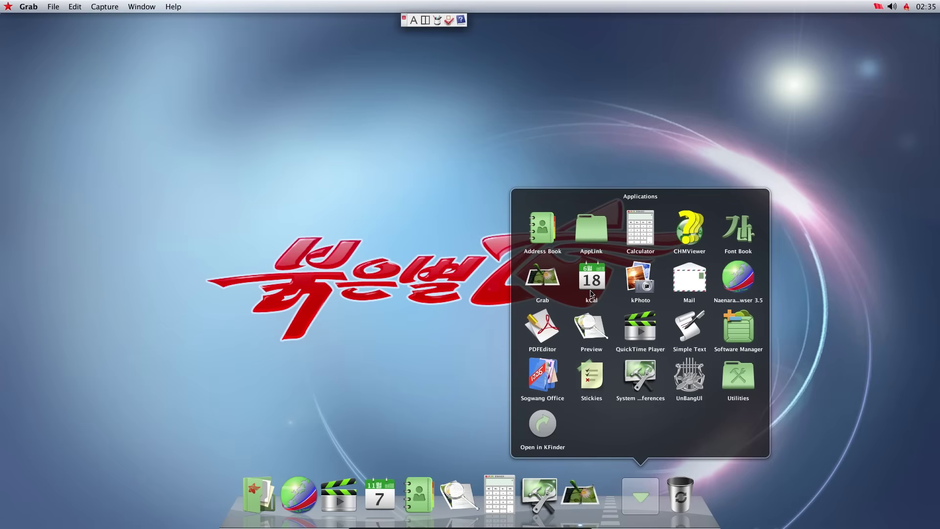
pyautogui.click(633, 283)
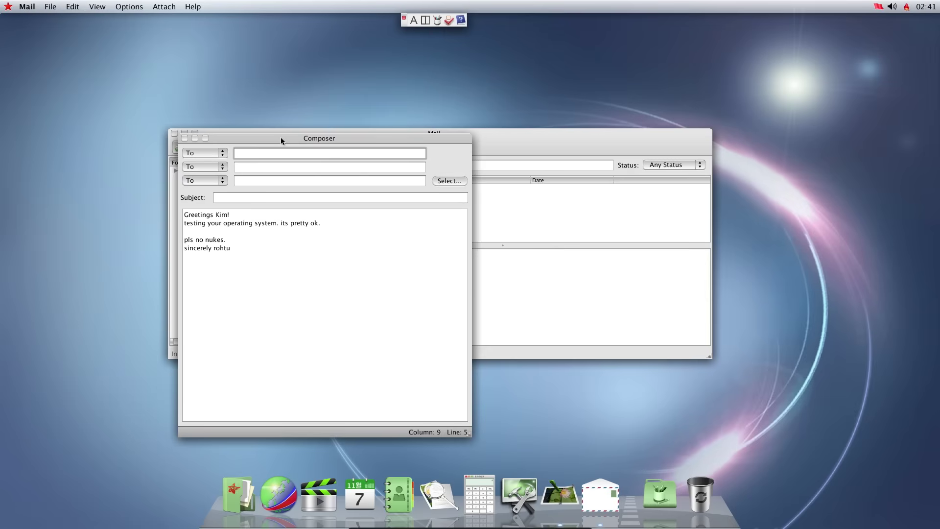
# Step: Launch PDFEditor, cancel its Open File dialog and close it, then launch Preview
pyautogui.click(641, 495)
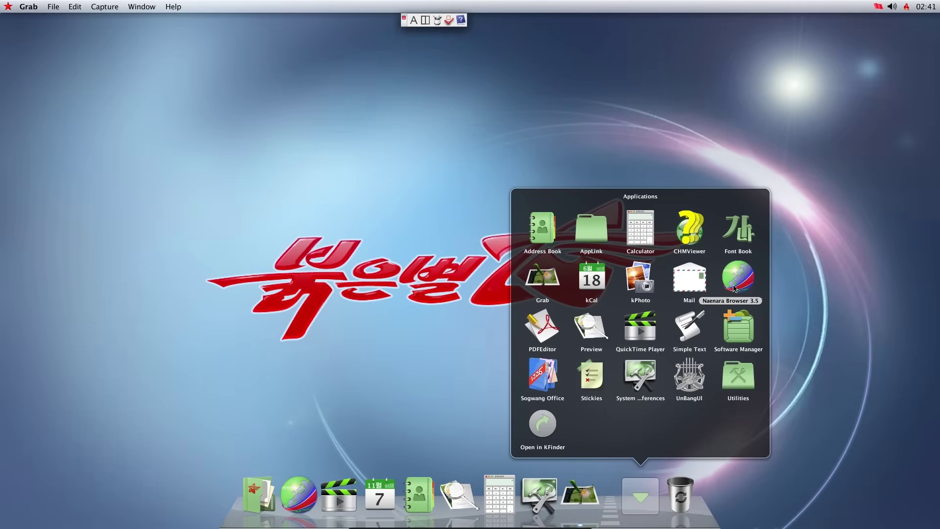
pyautogui.click(545, 331)
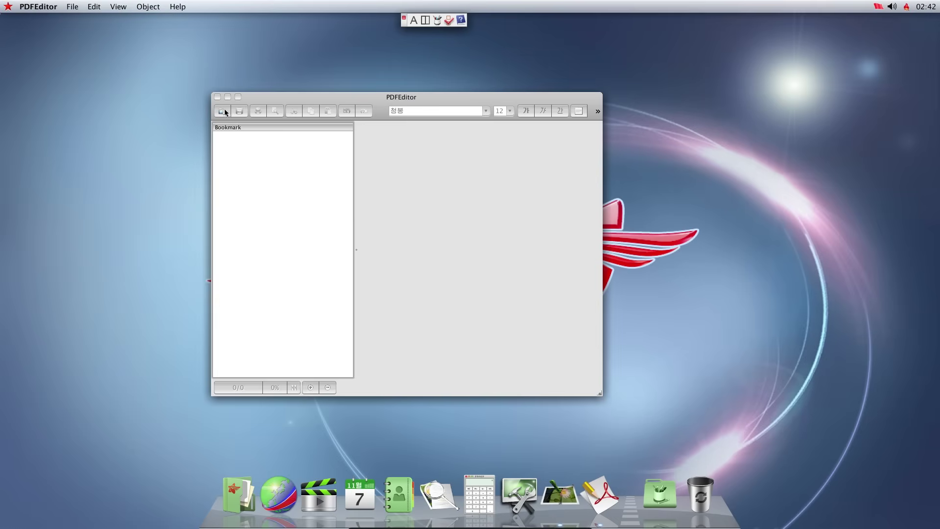
pyautogui.click(225, 112)
pyautogui.click(510, 325)
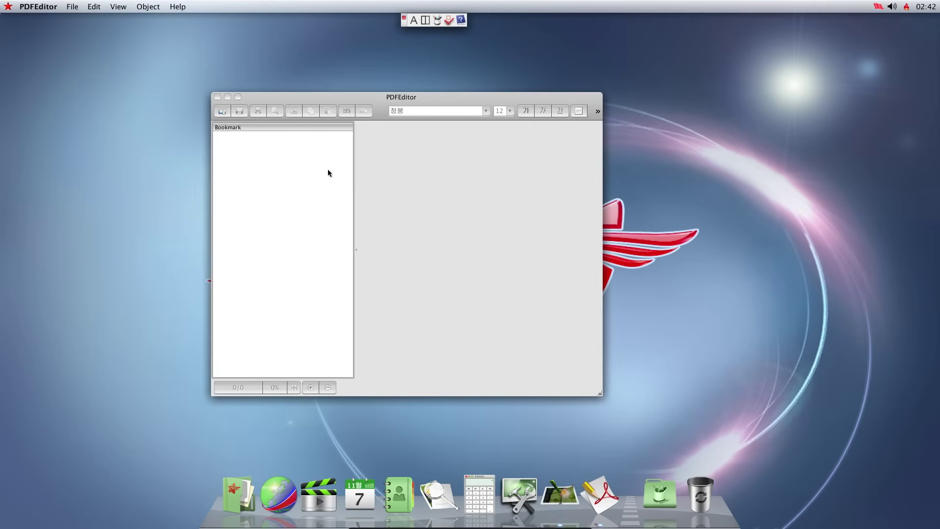
pyautogui.click(217, 98)
pyautogui.click(658, 502)
pyautogui.click(443, 484)
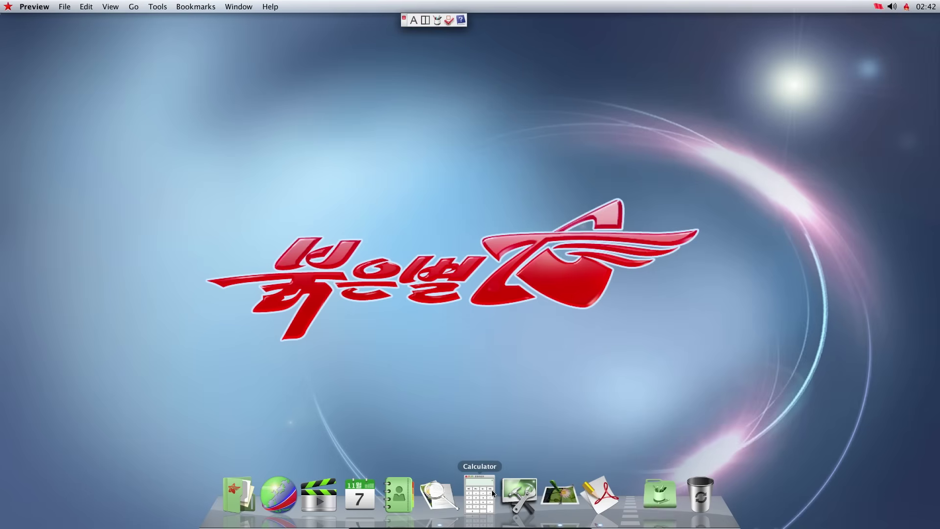
# Step: Type 'hello there.' in a new Simple Text note, then close it with Discard
pyautogui.click(660, 494)
pyautogui.click(710, 331)
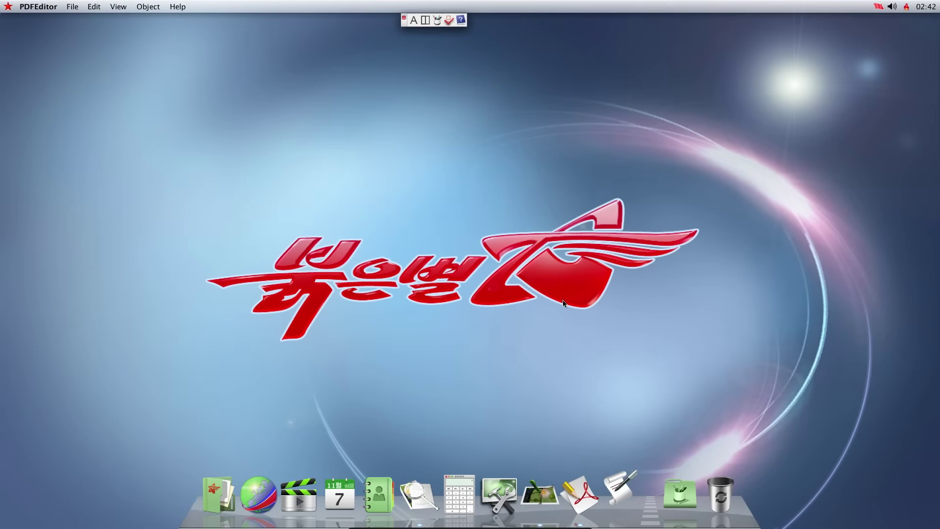
pyautogui.write('hello there.')
pyautogui.moveTo(347, 88); pyautogui.dragTo(411, 90)
pyautogui.hotkey('ctrl', 'w')
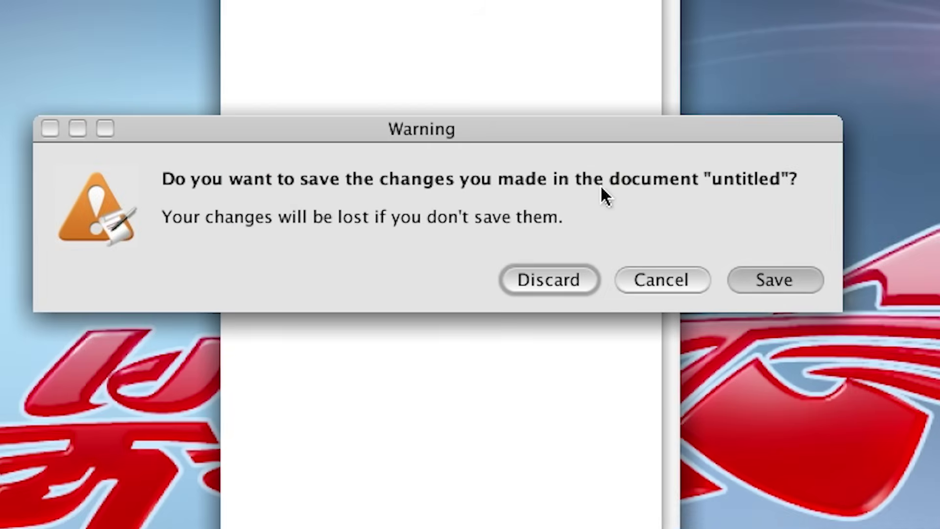
pyautogui.click(549, 280)
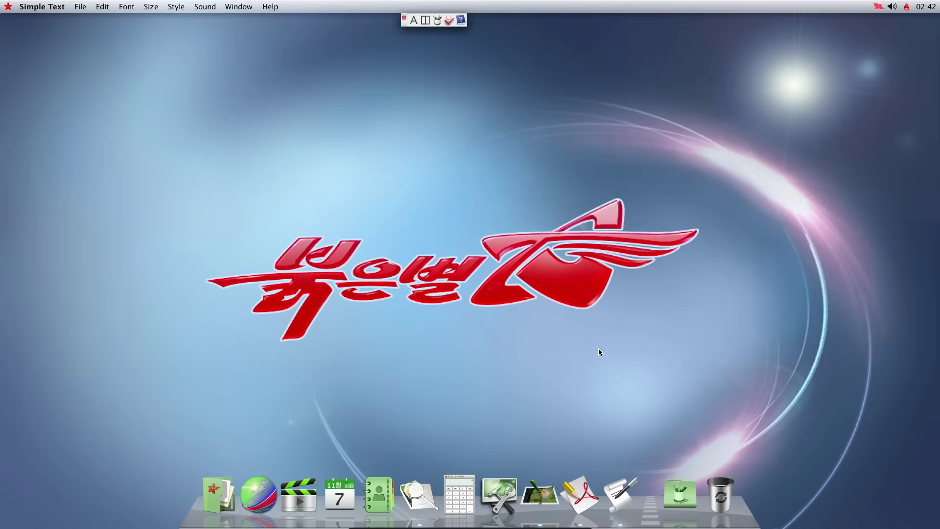
pyautogui.click(680, 496)
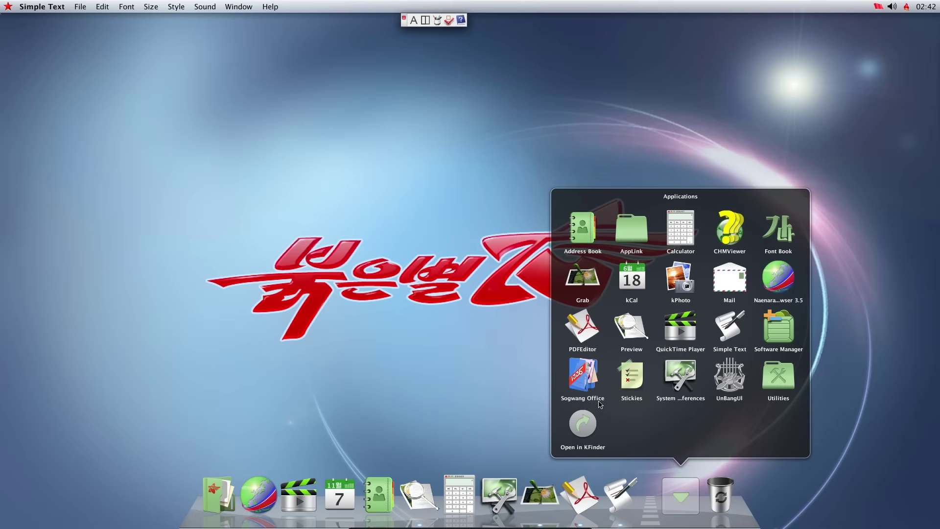
# Step: Start a blank Sogwang Office document and type 'The quick brown fox jumps over the lazy dog.'
pyautogui.click(599, 401)
pyautogui.click(441, 228)
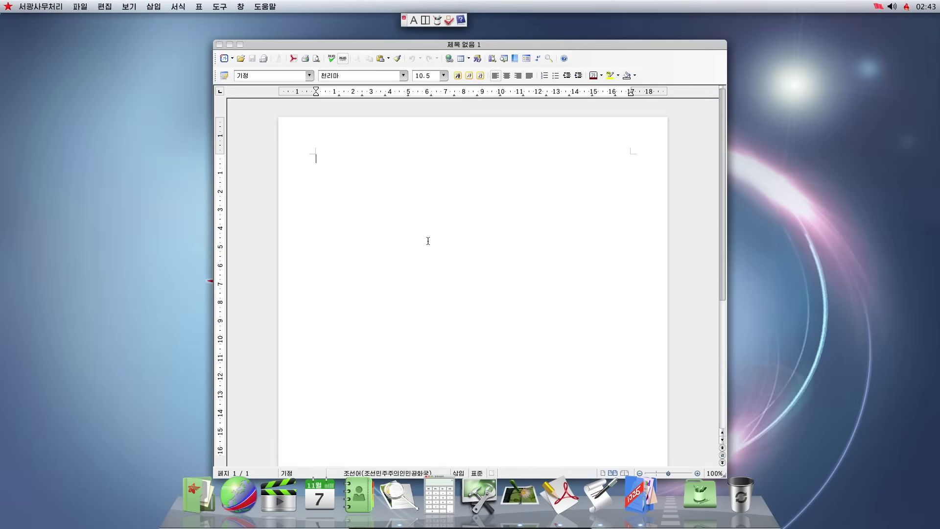
pyautogui.write('The qui')
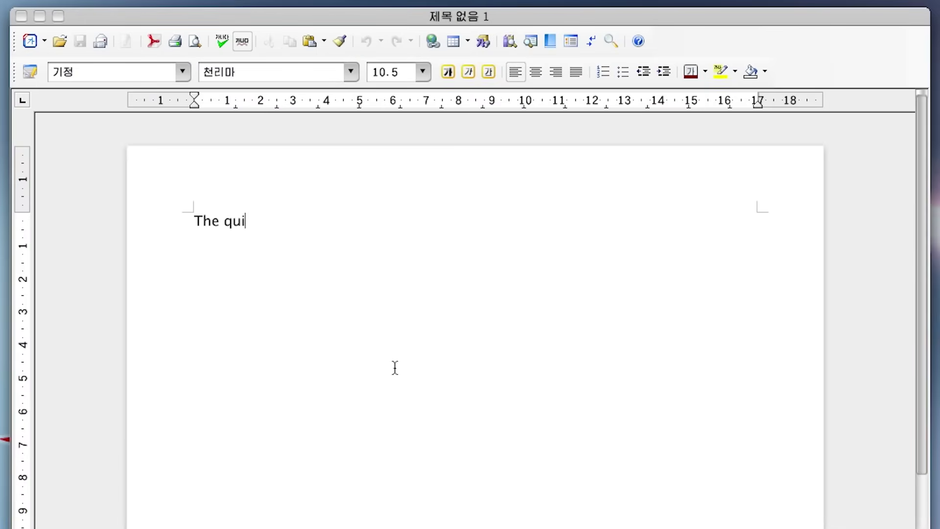
pyautogui.write('ck brown fox ')
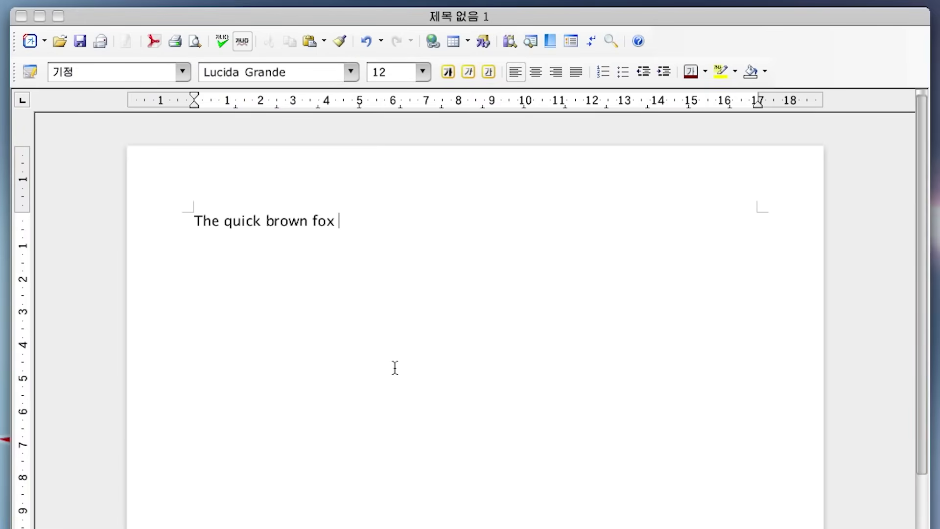
pyautogui.write('jumps over the lazy dog.')
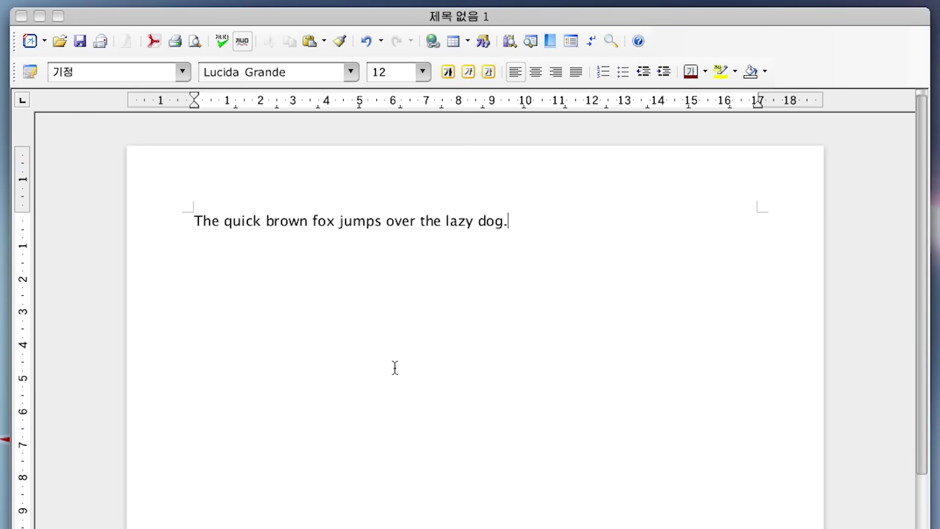
# Step: Make the whole sentence bold, italic and underlined
pyautogui.hotkey('ctrl', 'a')
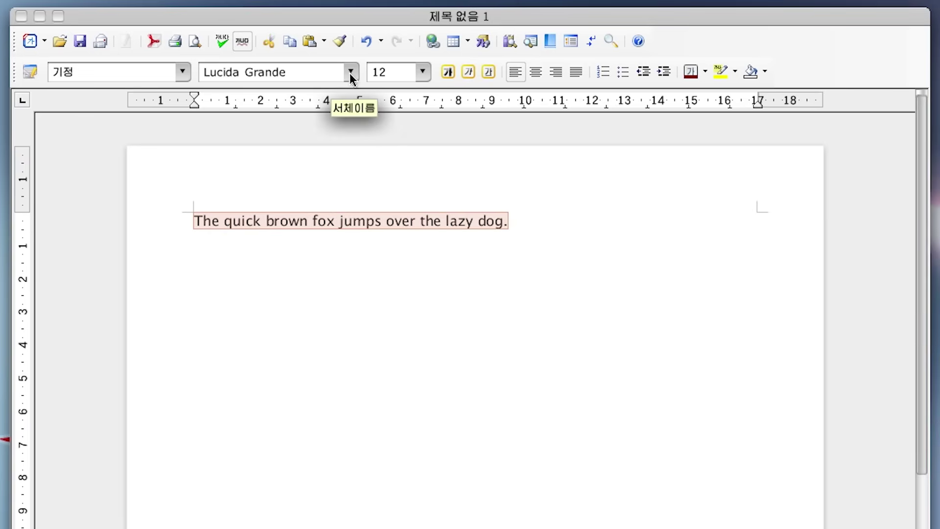
pyautogui.click(447, 72)
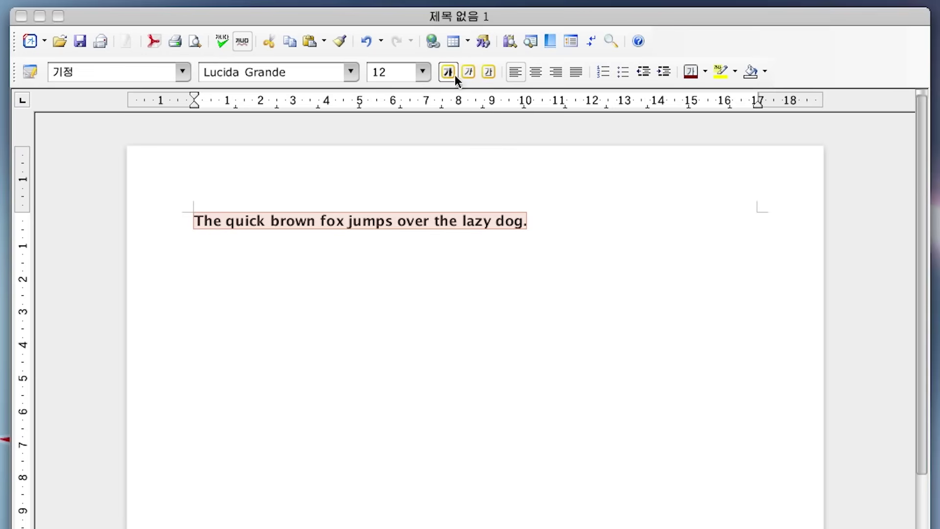
pyautogui.click(468, 72)
pyautogui.click(491, 73)
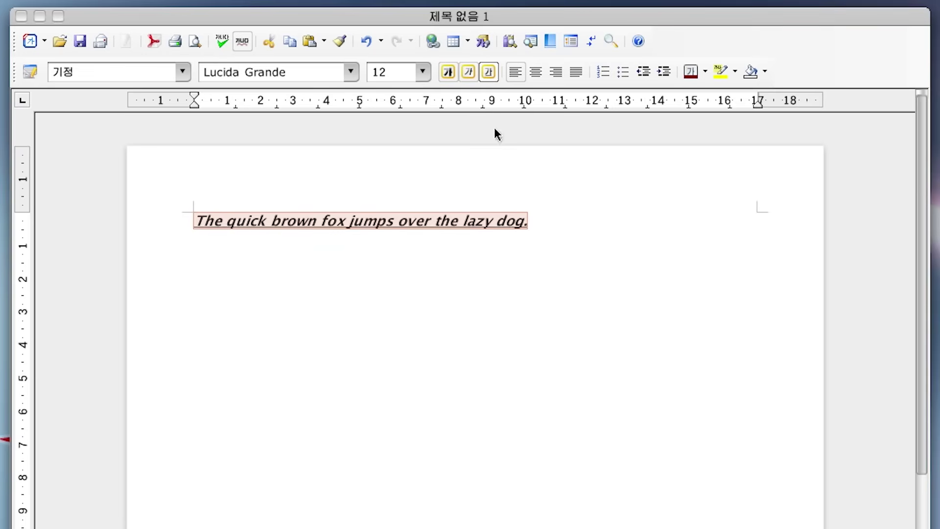
# Step: Reselect the sentence and change its font to Microsoft Tai Le
pyautogui.click(537, 223)
pyautogui.moveTo(574, 225); pyautogui.dragTo(159, 219)
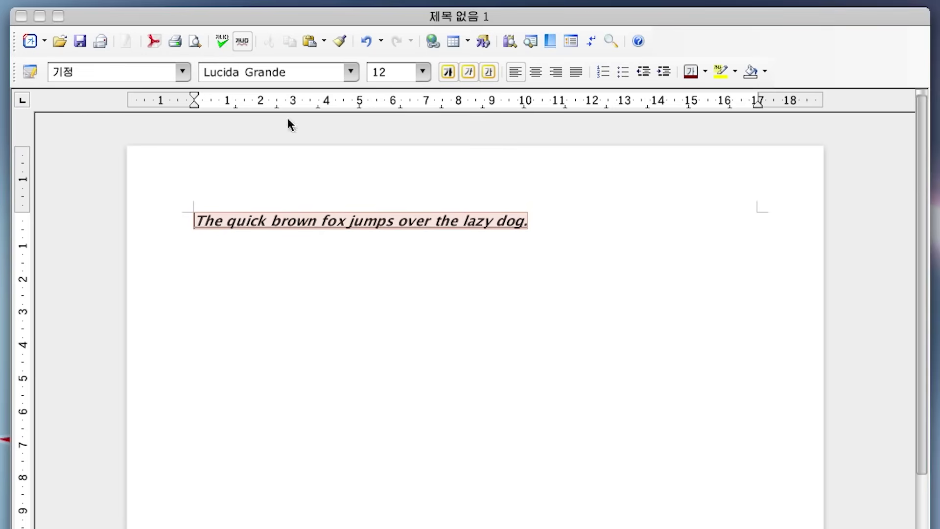
pyautogui.click(352, 74)
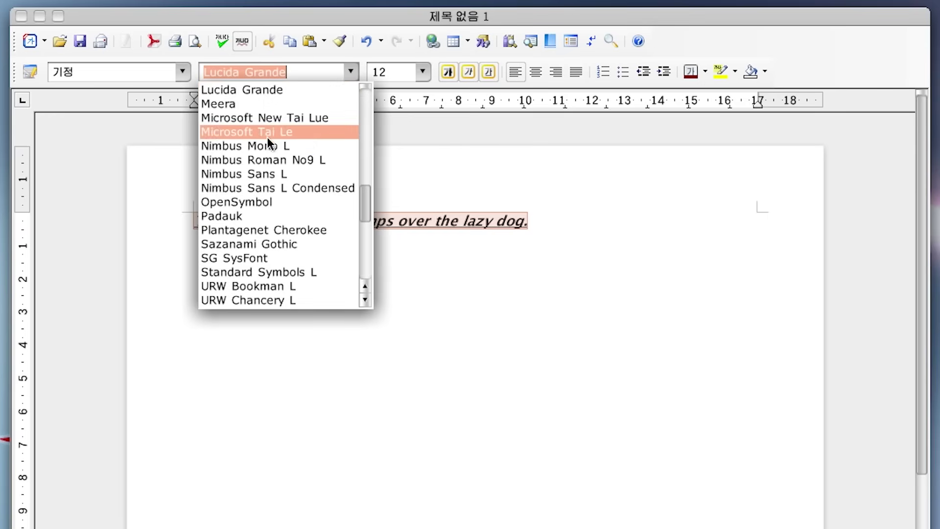
pyautogui.click(295, 134)
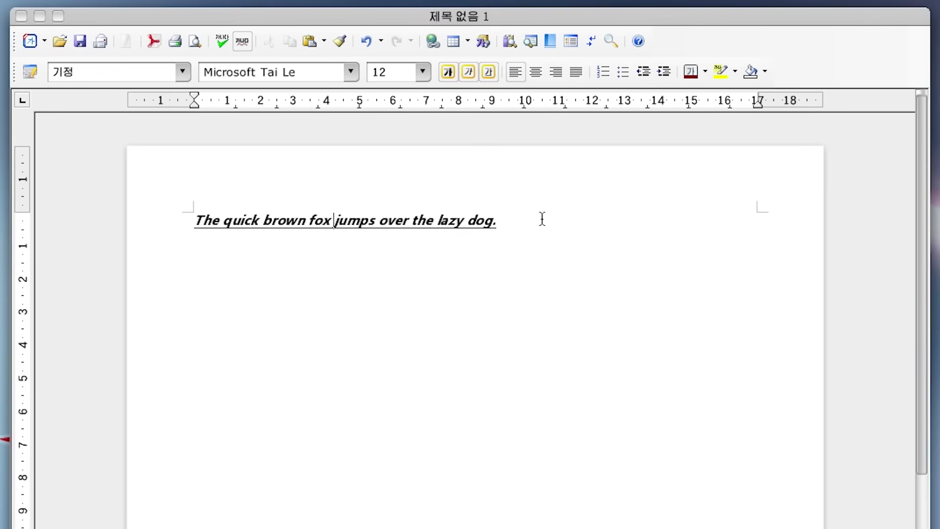
pyautogui.click(182, 72)
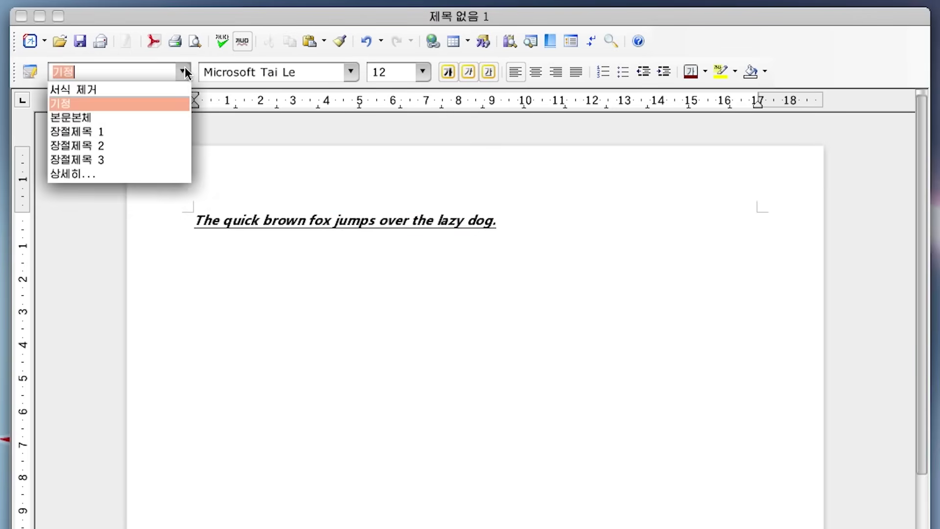
# Step: Insert a 6x6 table above the sentence and fill cells with 1, 2, 3 and 1+2
pyautogui.click(454, 42)
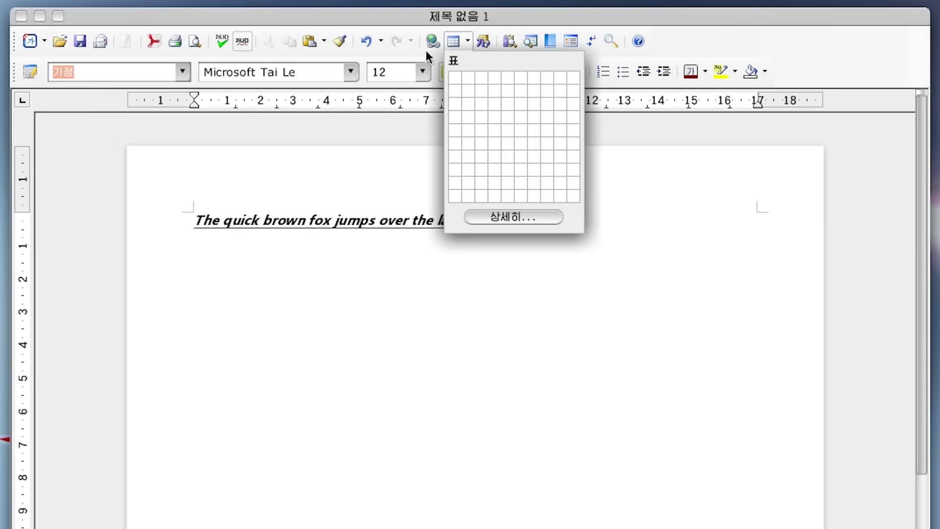
pyautogui.click(516, 139)
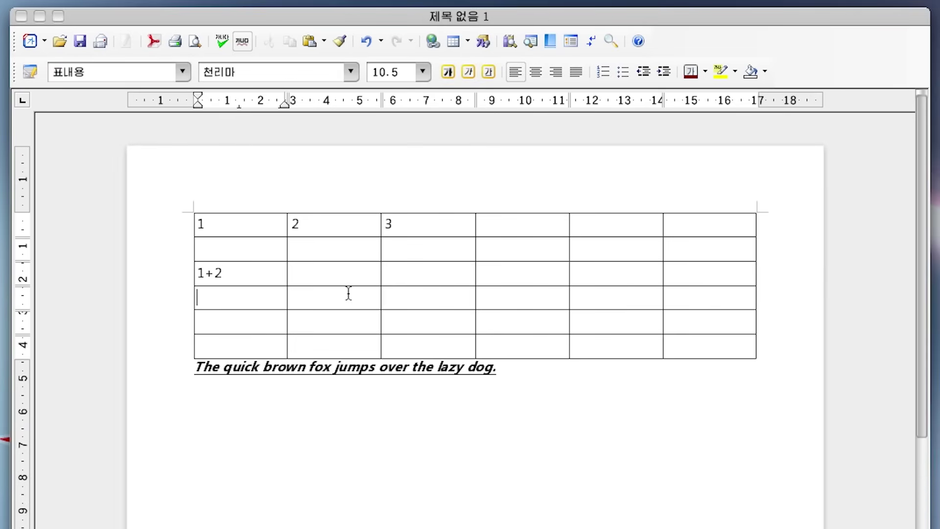
pyautogui.click(348, 292)
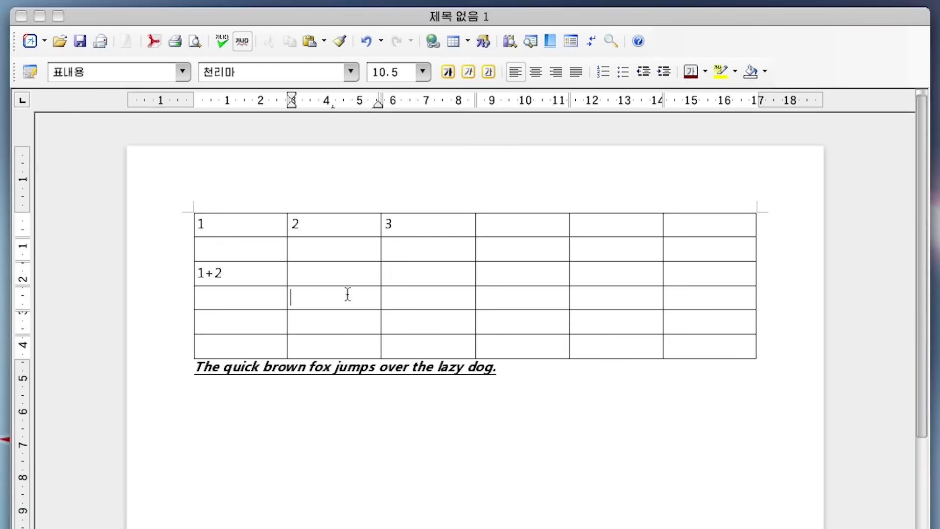
pyautogui.click(399, 466)
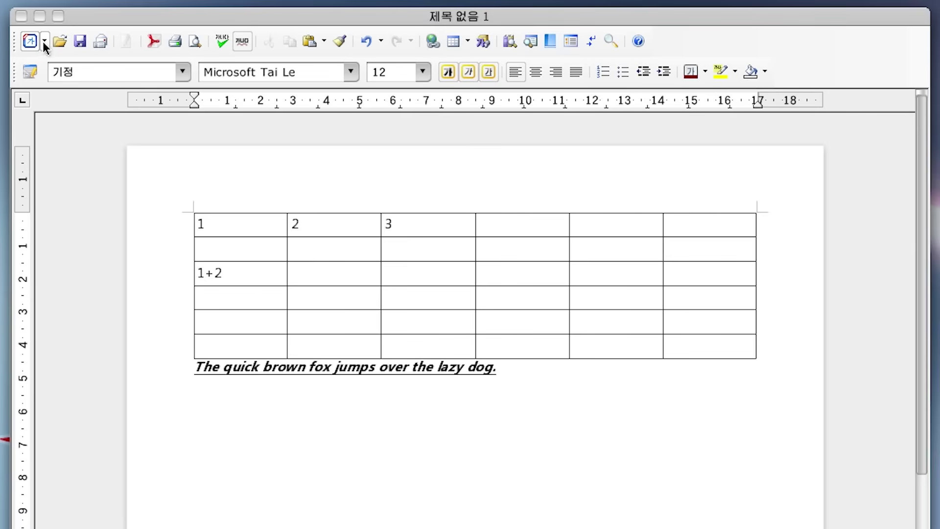
# Step: Save the document as 'document' in the Documents (문서) folder
pyautogui.click(81, 43)
pyautogui.write('document')
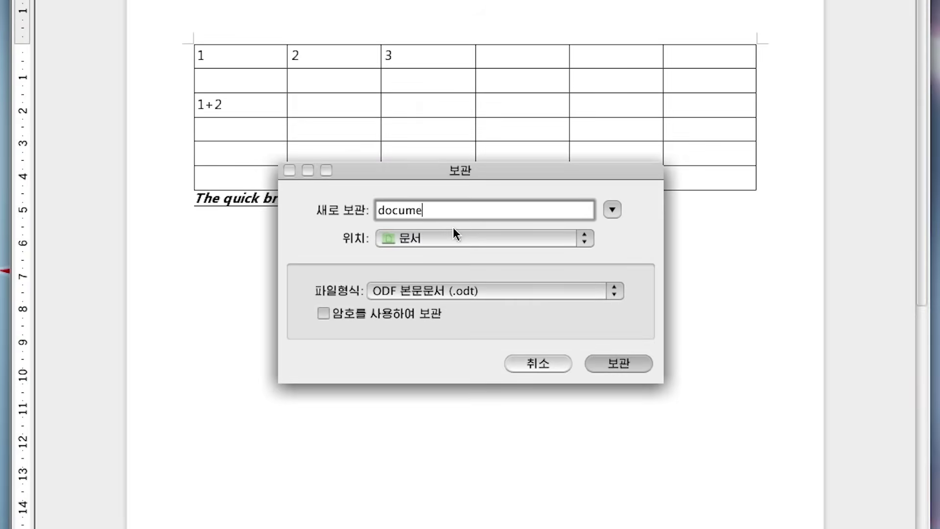
pyautogui.click(441, 406)
pyautogui.click(424, 407)
pyautogui.press('Return')
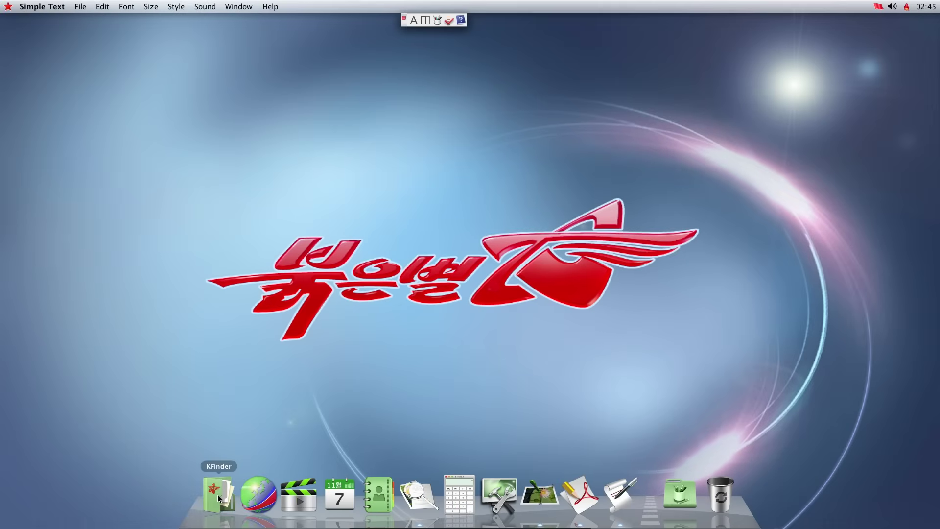
# Step: Open KFinder's Documents folder and open document.odt to verify it was saved
pyautogui.click(218, 498)
pyautogui.click(437, 142)
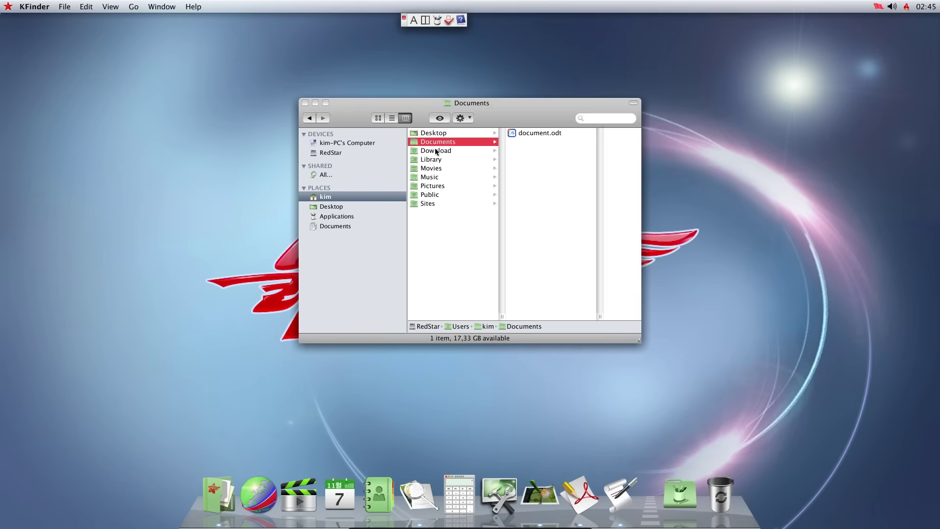
pyautogui.doubleClick(538, 133)
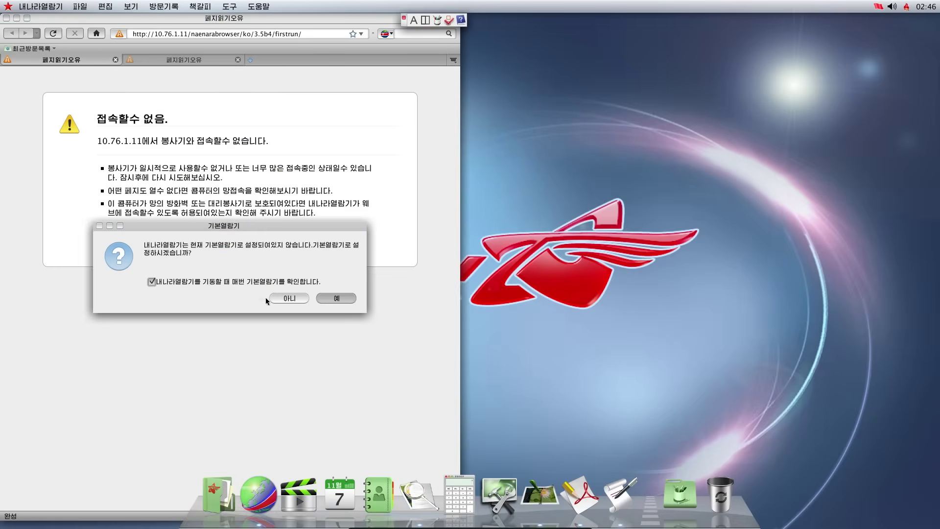
# Step: Answer Naenara's default-browser prompt and bring up its quit confirmation with Ctrl+Q
pyautogui.click(349, 298)
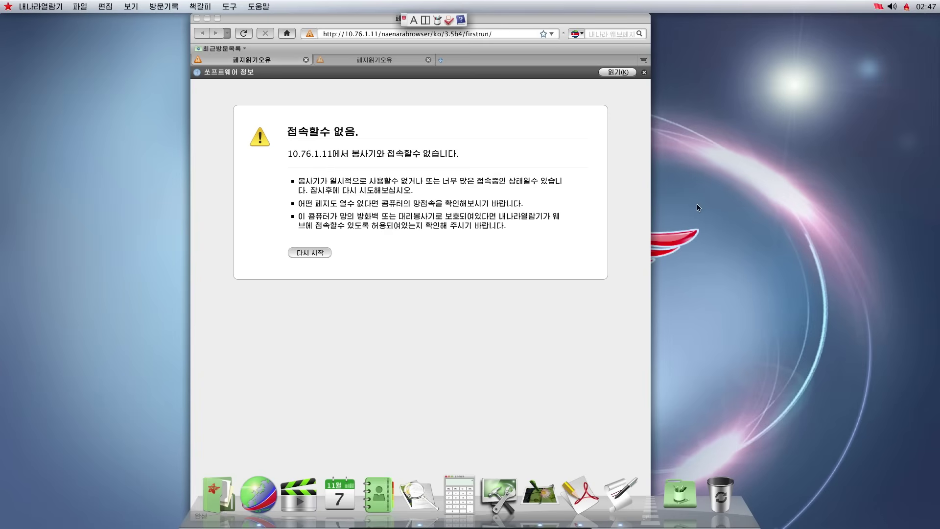
pyautogui.hotkey('ctrl', 'q')
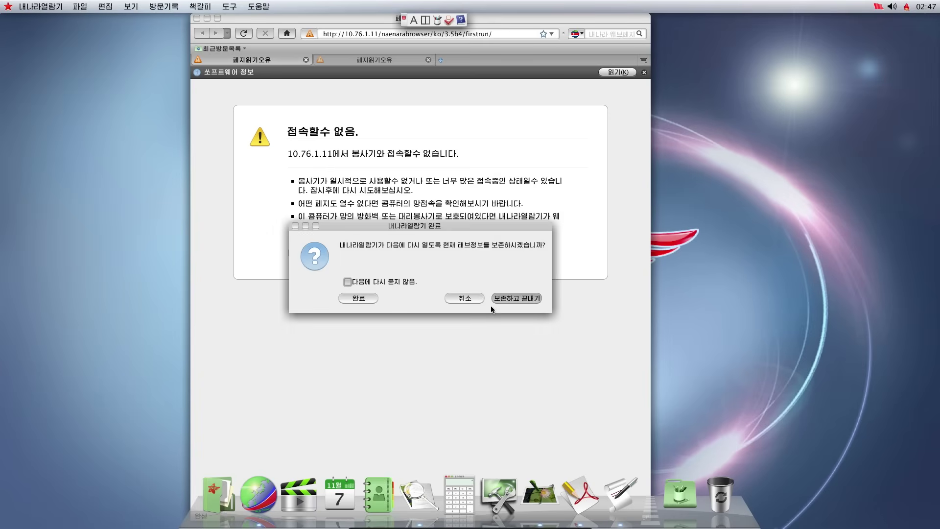
# Step: Quit Naenara saving its tabs, and launch Terminal from AppLink > Utilities
pyautogui.click(510, 299)
pyautogui.click(680, 499)
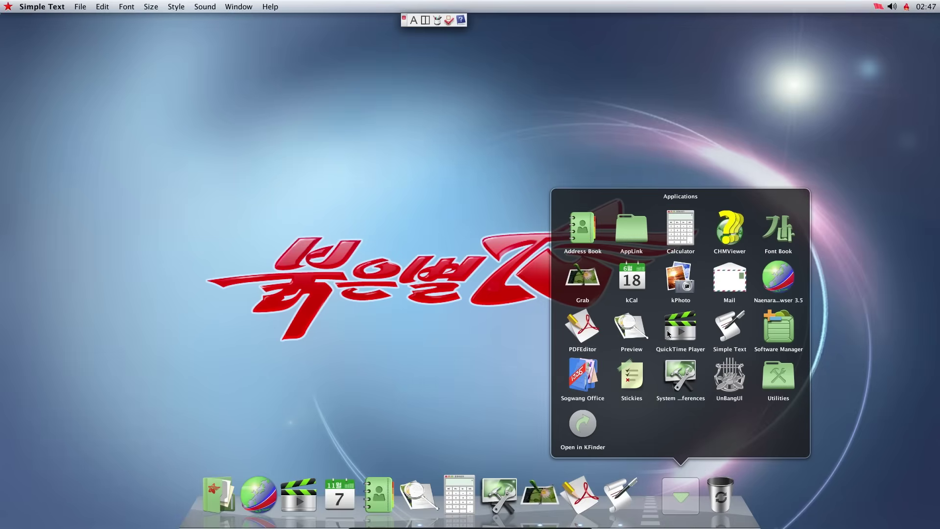
pyautogui.click(632, 237)
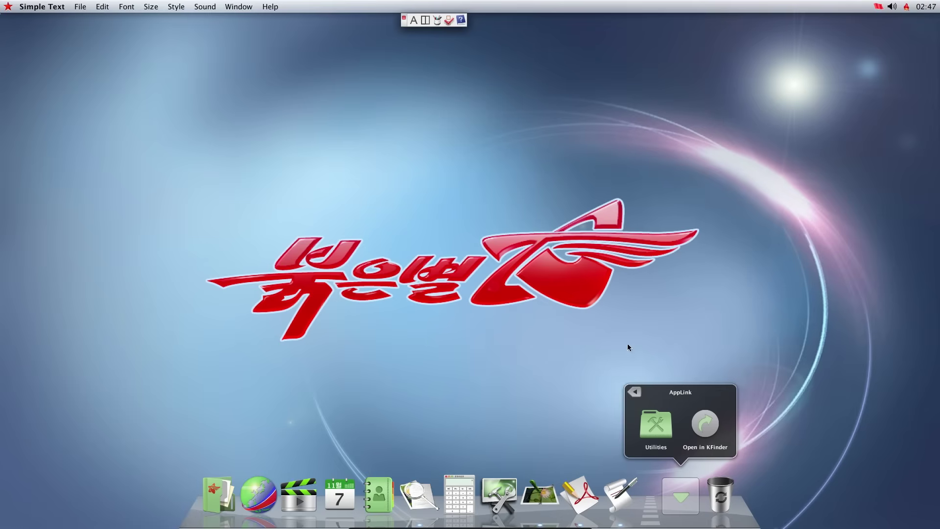
pyautogui.click(651, 440)
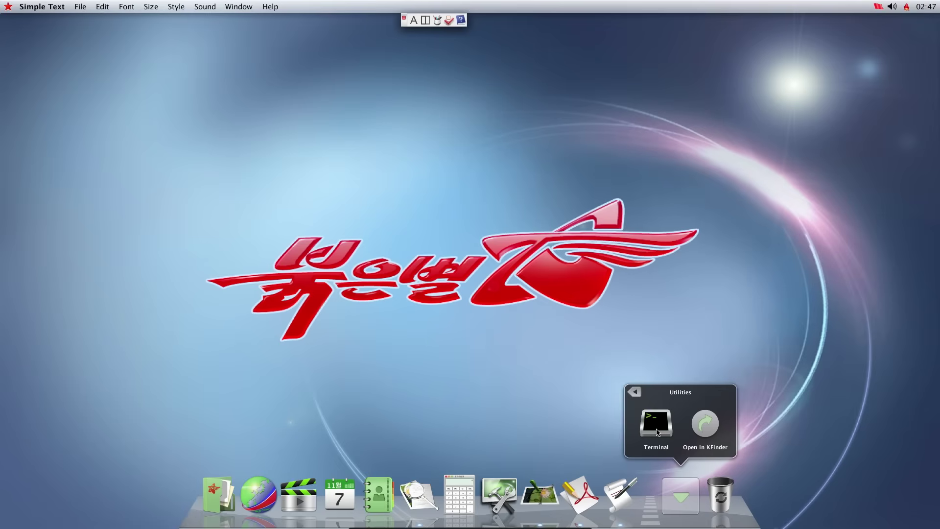
pyautogui.click(657, 432)
# Step: Become root with su and delete /etc/sysconfig/iptables
pyautogui.moveTo(168, 20); pyautogui.dragTo(473, 102)
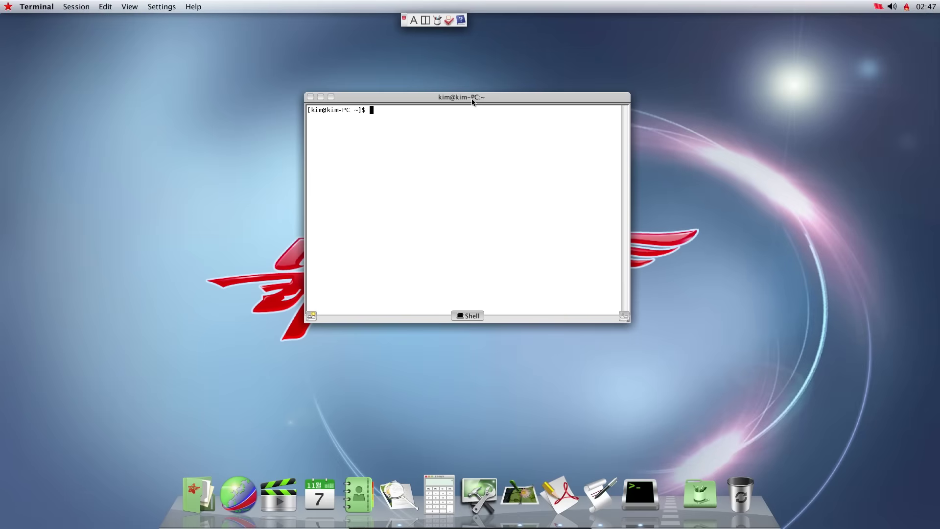
pyautogui.write('su')
pyautogui.press('Return')
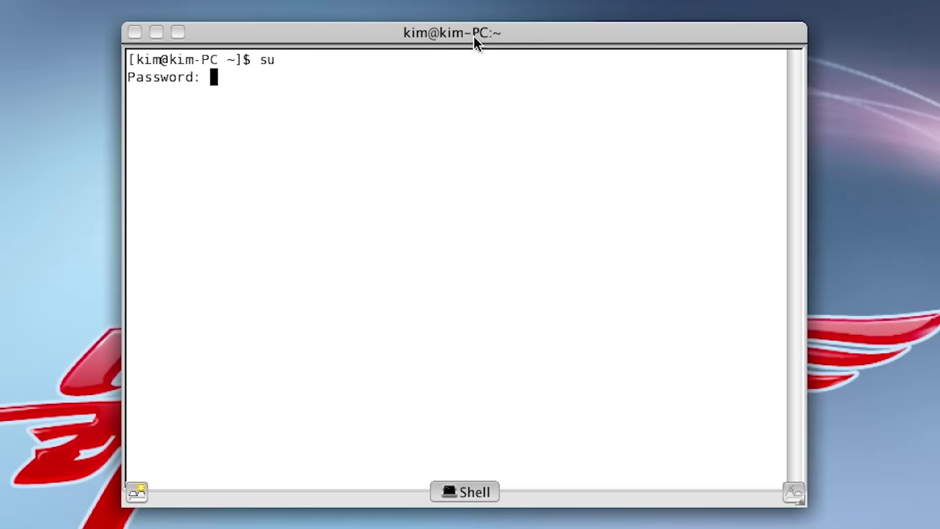
pyautogui.press('Return')
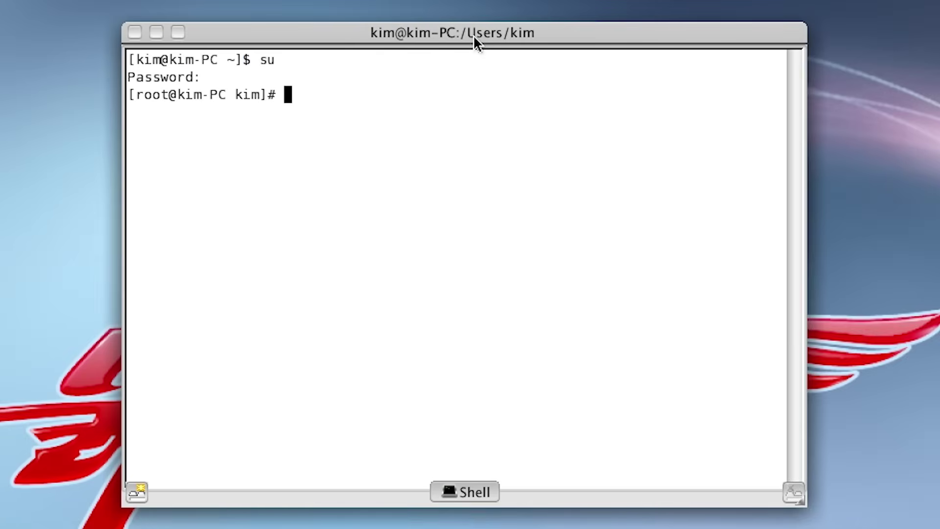
pyautogui.write('rm /etc/sysconfig/')
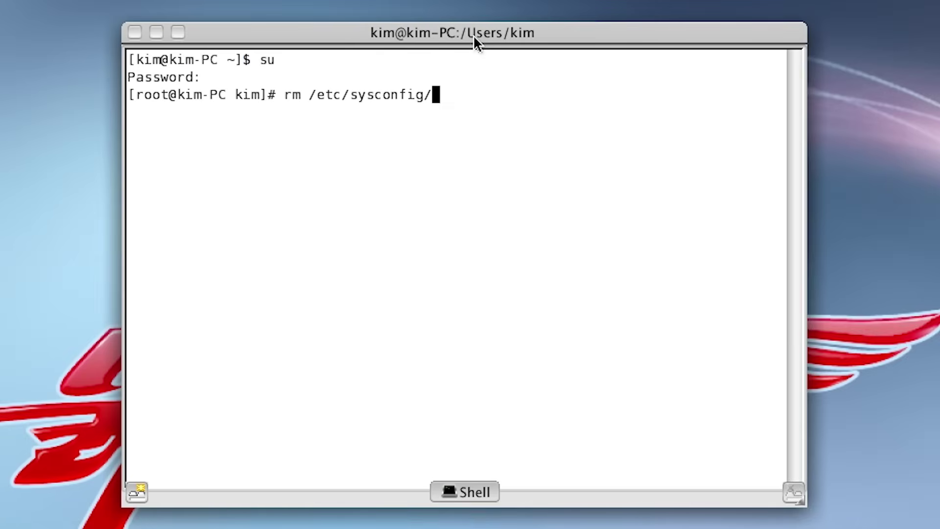
pyautogui.write('iptables')
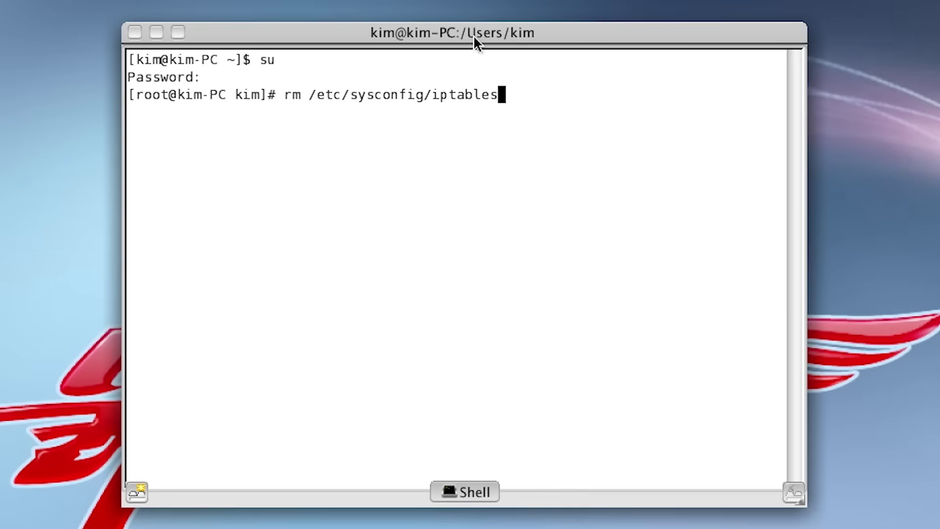
pyautogui.press('Return')
# Step: Run 'service iptables restart' to flush the firewall rules
pyautogui.write('service')
pyautogui.press('BackSpace')
pyautogui.press('BackSpace')
pyautogui.press('BackSpace')
pyautogui.press('BackSpace')
pyautogui.press('BackSpace')
pyautogui.press('BackSpace')
pyautogui.press('BackSpace')
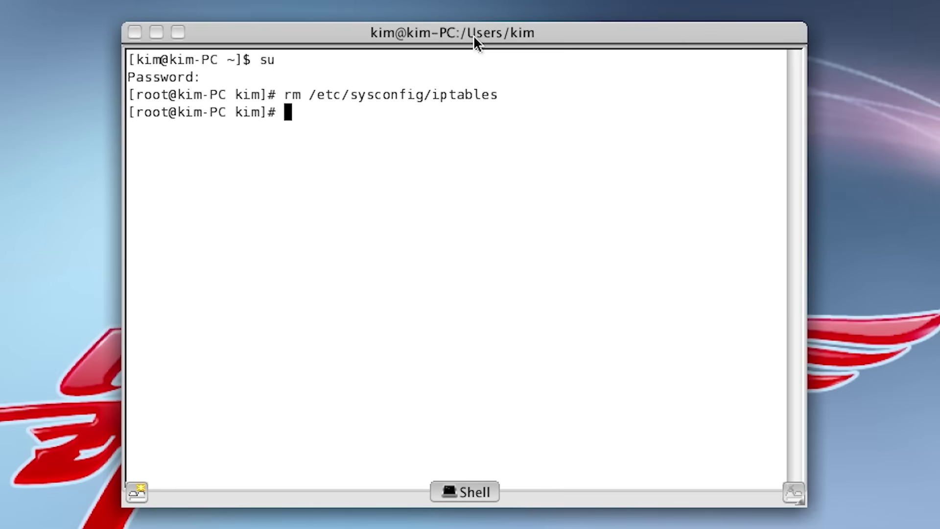
pyautogui.write('service ip')
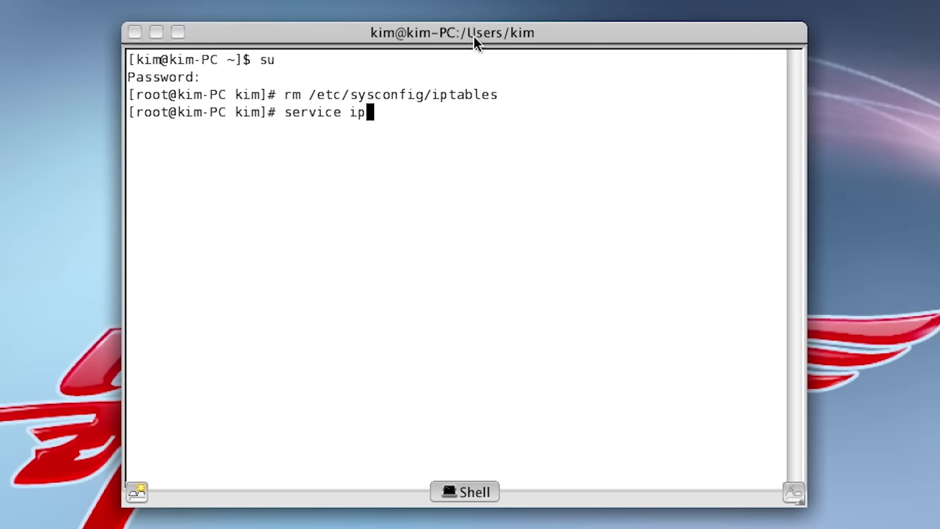
pyautogui.write('tables restsa')
pyautogui.press('BackSpace')
pyautogui.press('BackSpace')
pyautogui.write('art')
pyautogui.press('Return')
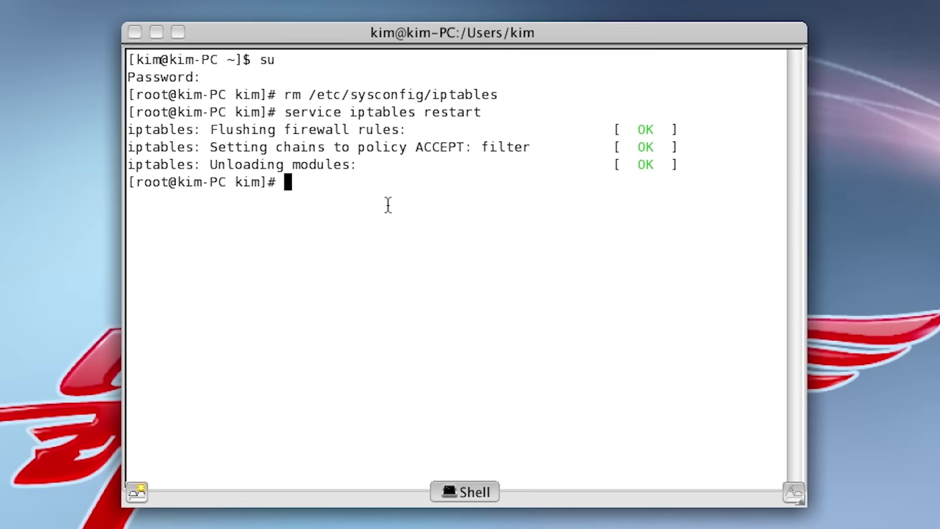
# Step: Close Terminal and load google from Naenara's address bar
pyautogui.moveTo(219, 164); pyautogui.dragTo(382, 148)
pyautogui.click(383, 156)
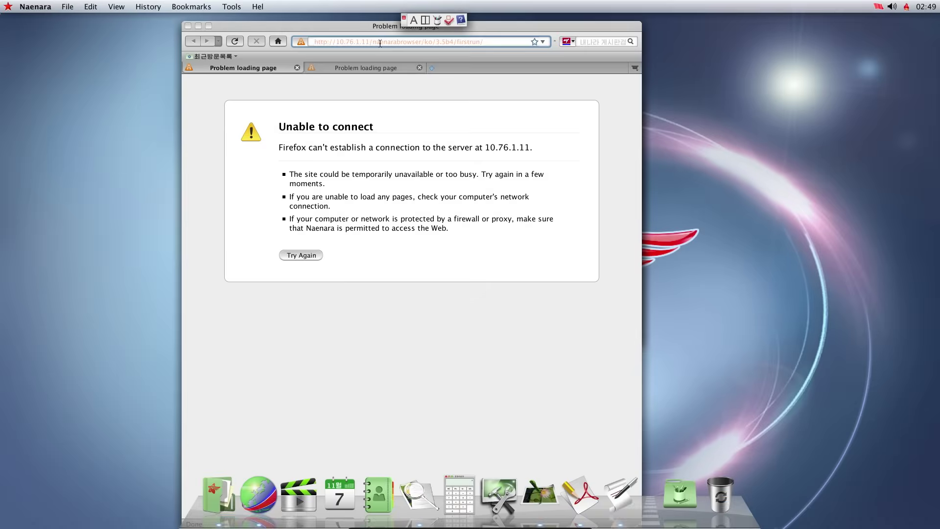
pyautogui.write('google')
pyautogui.press('Return')
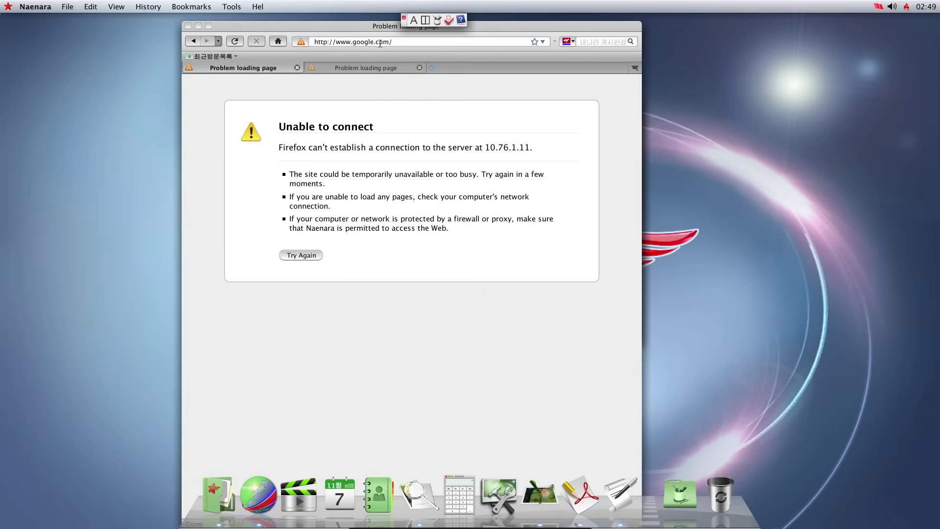
# Step: Read the Server not found error, then close and relaunch Naenara
pyautogui.moveTo(278, 126); pyautogui.dragTo(368, 127)
pyautogui.moveTo(278, 147); pyautogui.dragTo(470, 149)
pyautogui.click(470, 149)
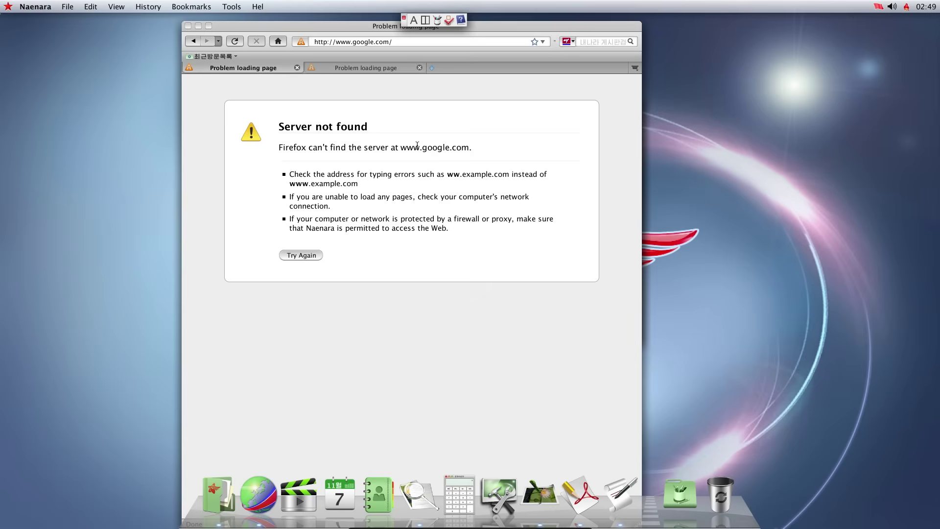
pyautogui.click(188, 27)
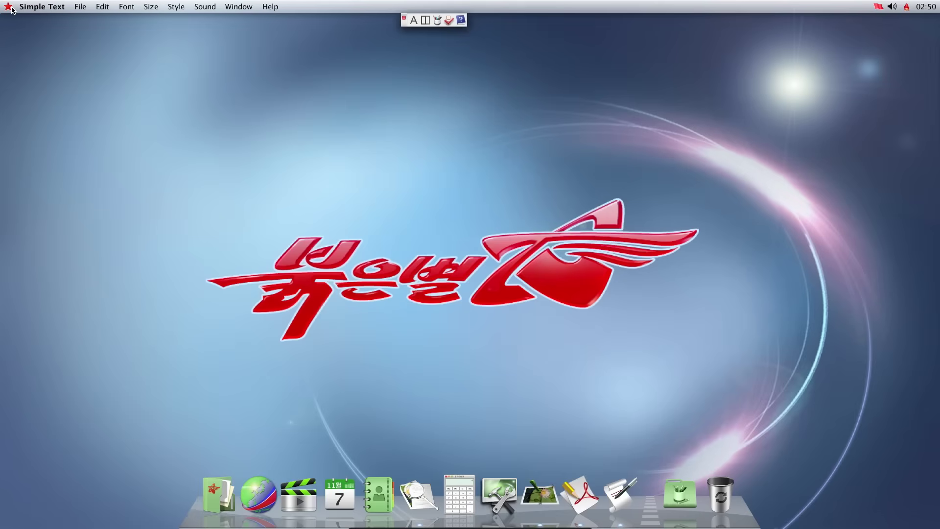
pyautogui.click(8, 6)
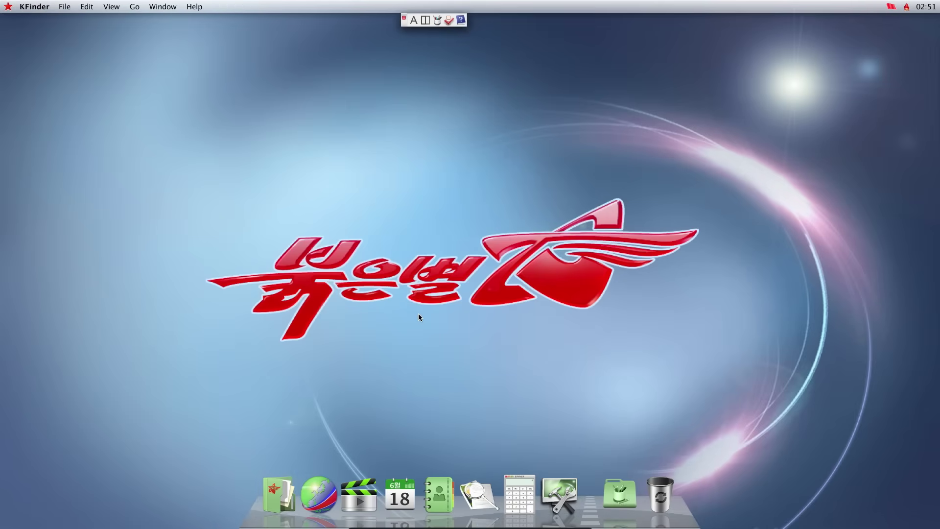
pyautogui.click(319, 490)
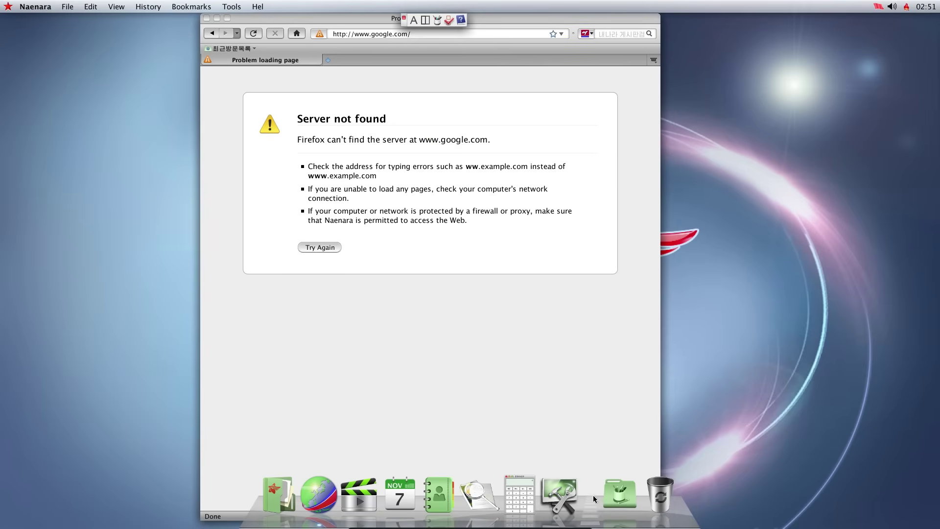
# Step: Under Network > Advanced > DNS, add 1.1.1.1 as Ethernet's DNS server and search domain, then apply
pyautogui.click(559, 493)
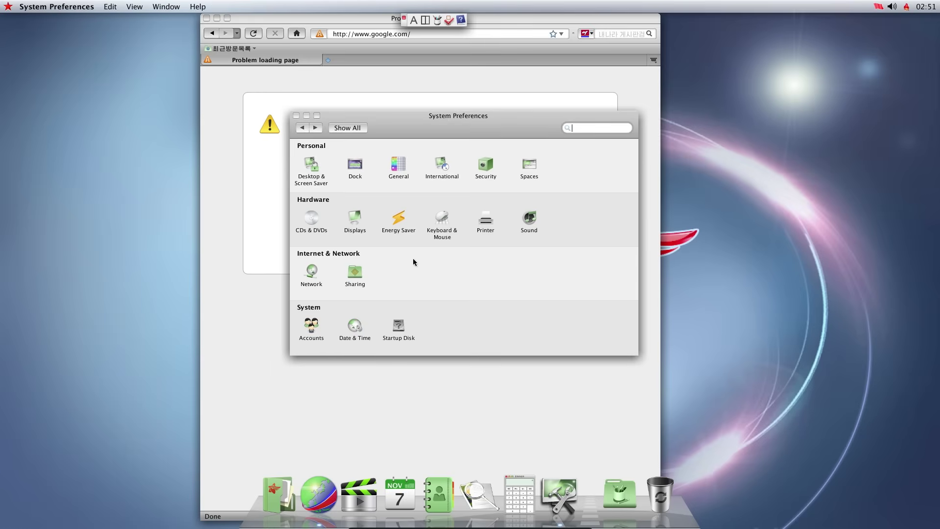
pyautogui.click(311, 270)
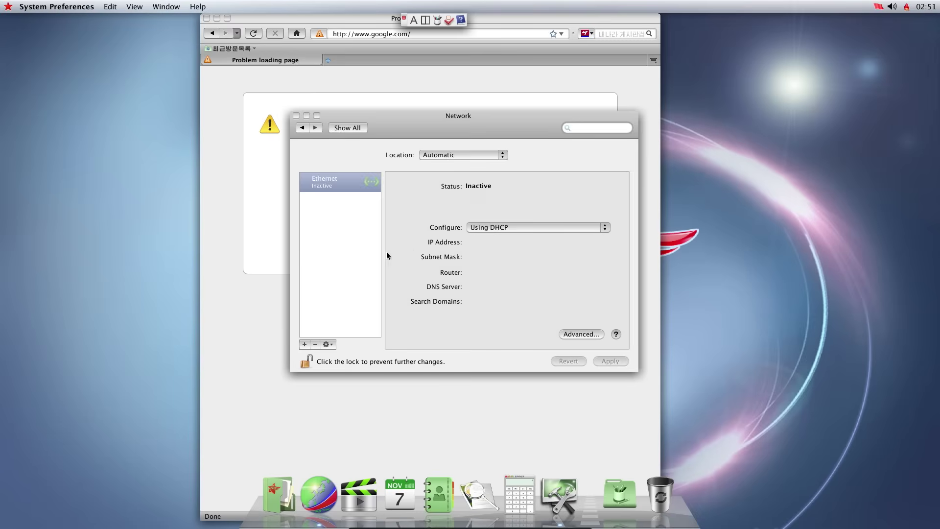
pyautogui.click(580, 334)
pyautogui.click(440, 163)
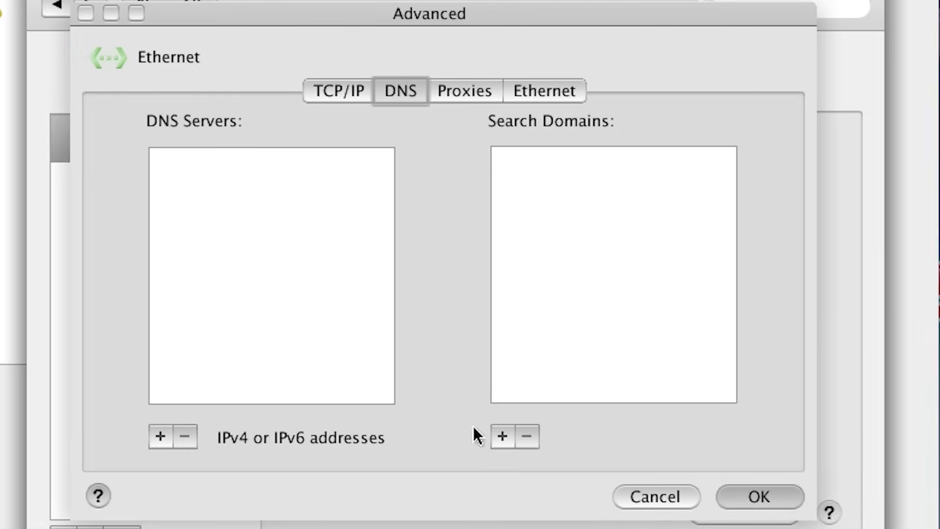
pyautogui.click(483, 304)
pyautogui.write('1.1.1.1')
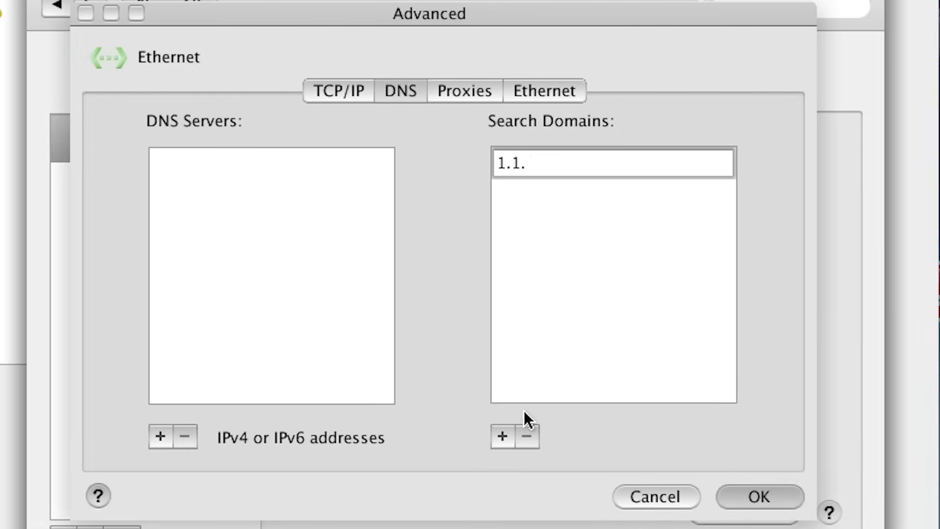
pyautogui.click(161, 435)
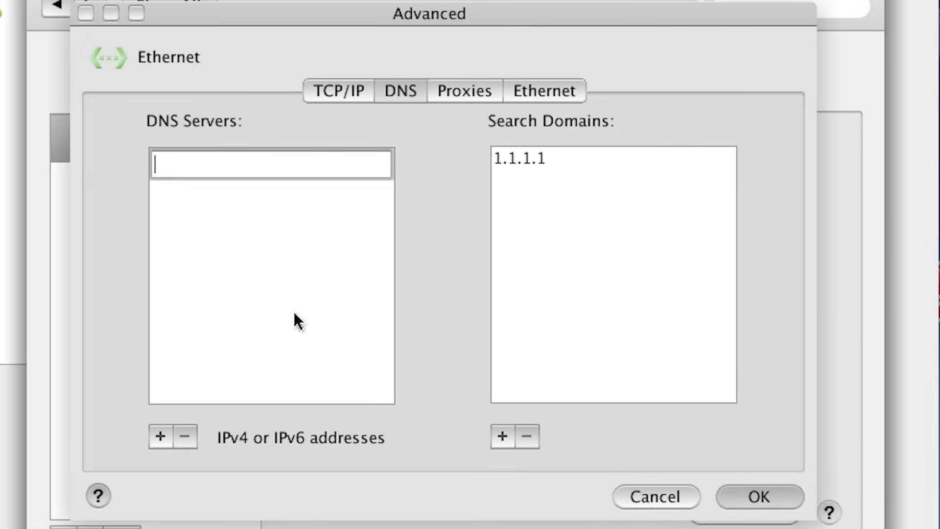
pyautogui.write('1.1.1.1')
pyautogui.press('Return')
pyautogui.click(758, 496)
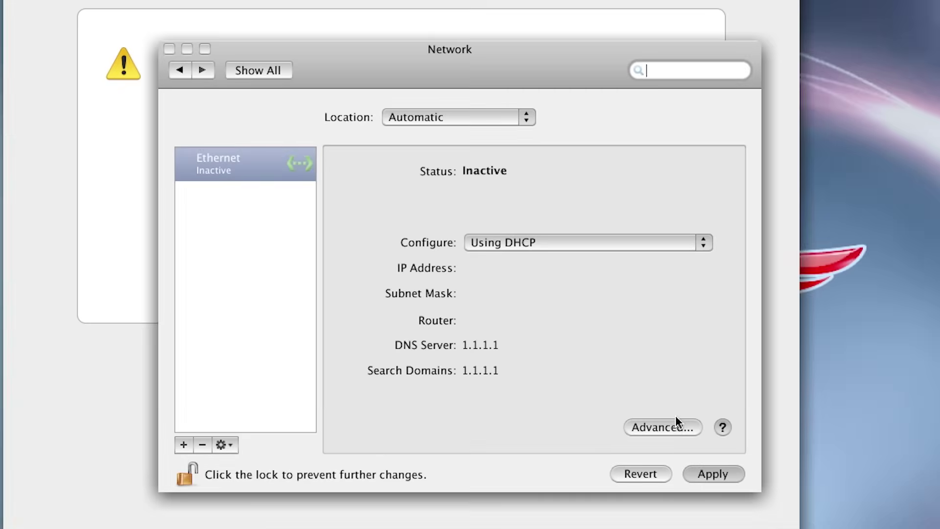
pyautogui.click(705, 473)
# Step: Reload Google in Naenara and search for 'north korea'
pyautogui.click(169, 49)
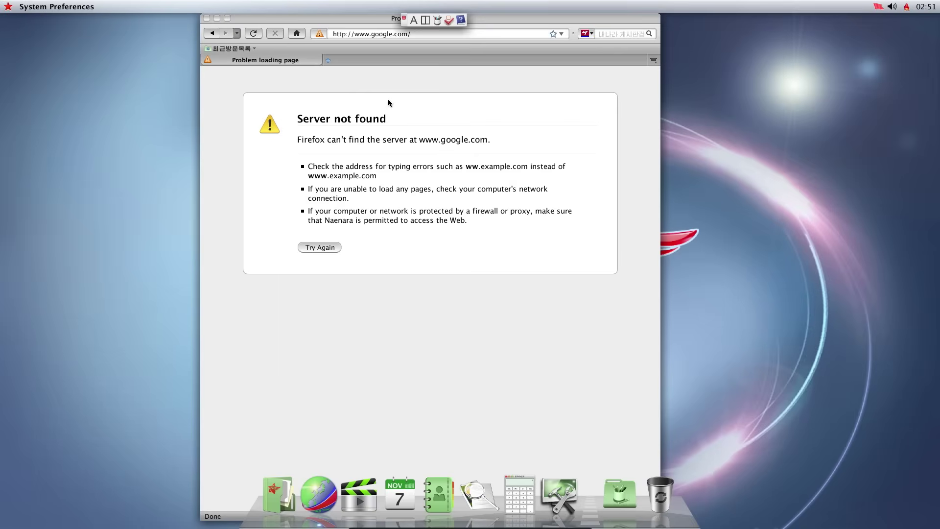
pyautogui.click(253, 33)
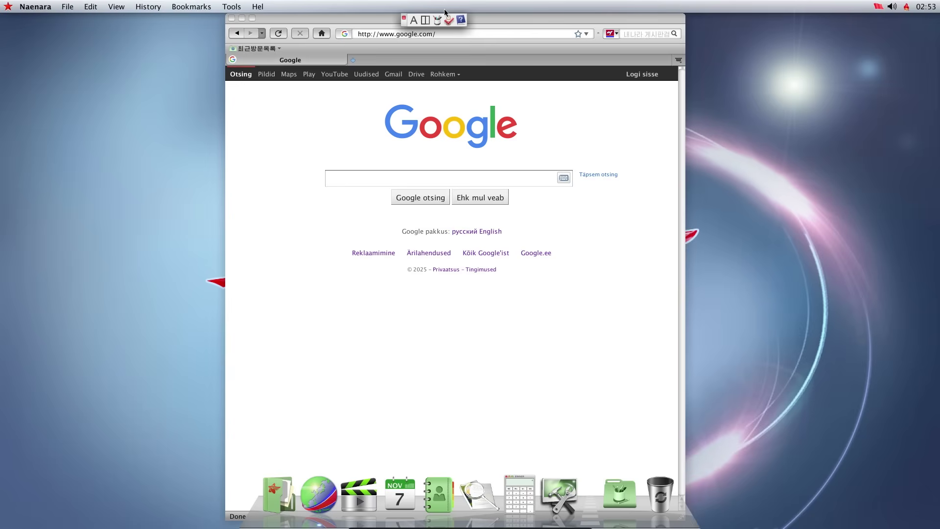
pyautogui.click(372, 181)
pyautogui.write('north korea')
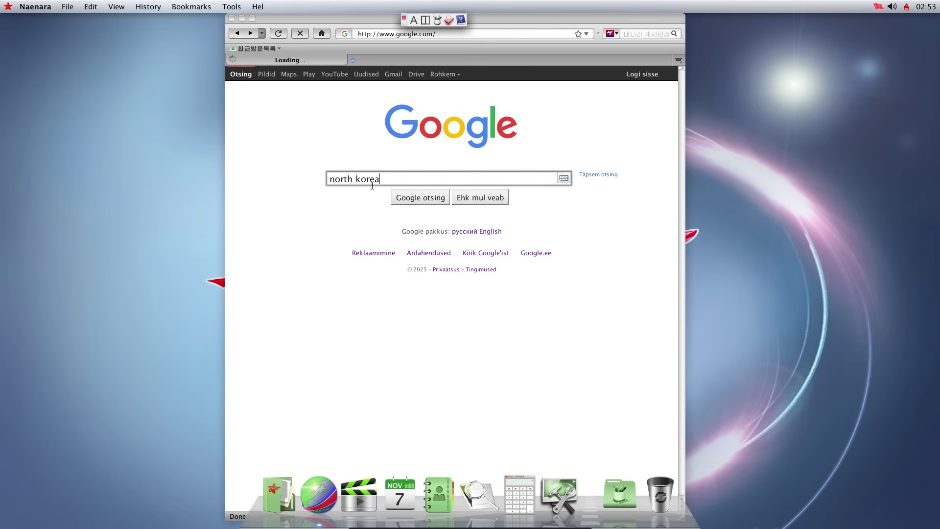
# Step: Switch to the image results for north korea
pyautogui.scroll(-4, 442, 225)
pyautogui.scroll(4, 490, 236)
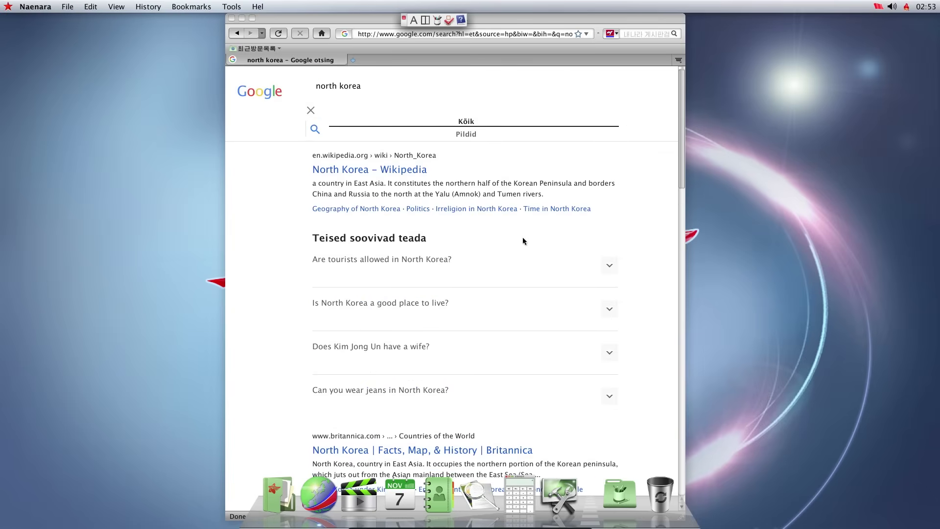
pyautogui.click(466, 134)
pyautogui.scroll(-3, 515, 236)
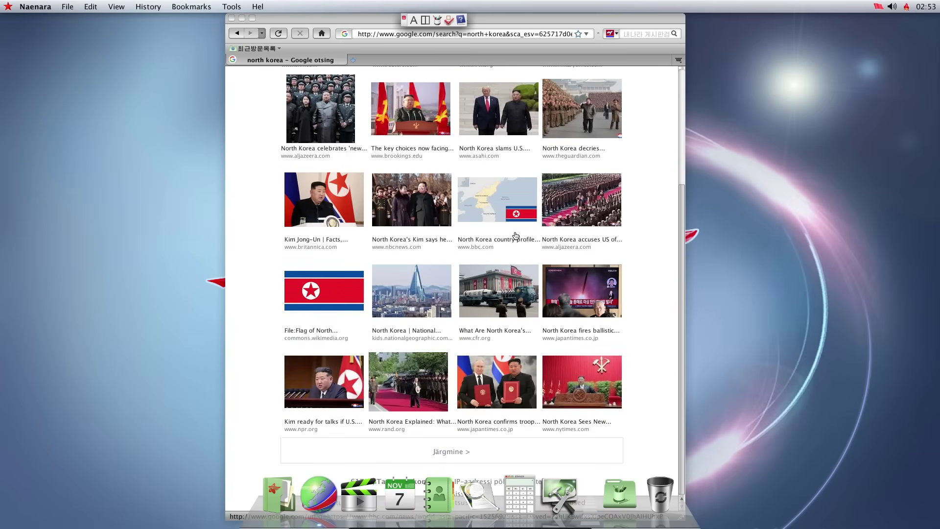
pyautogui.scroll(3, 516, 237)
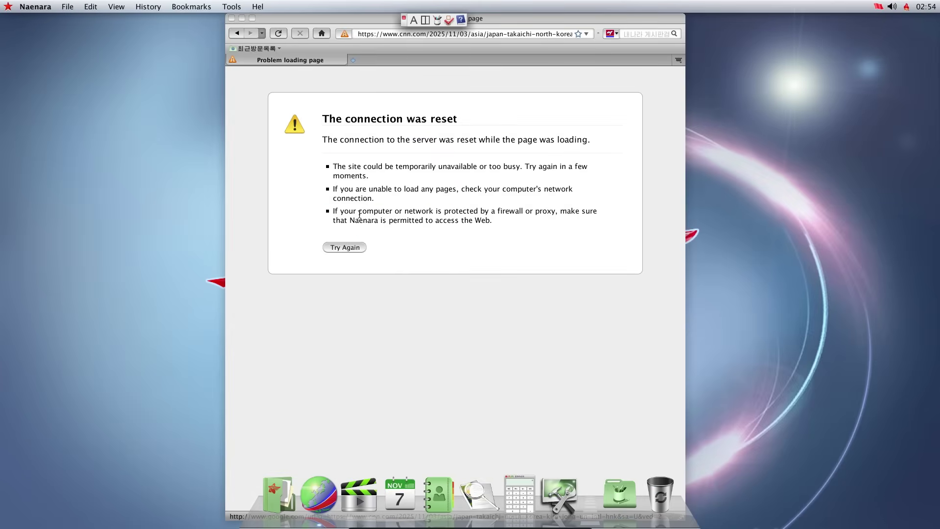
# Step: View the chosen north korea photo alone and save it as images.jpeg in Download
pyautogui.hotkey('alt', 'Left')
pyautogui.rightClick(383, 179)
pyautogui.click(418, 265)
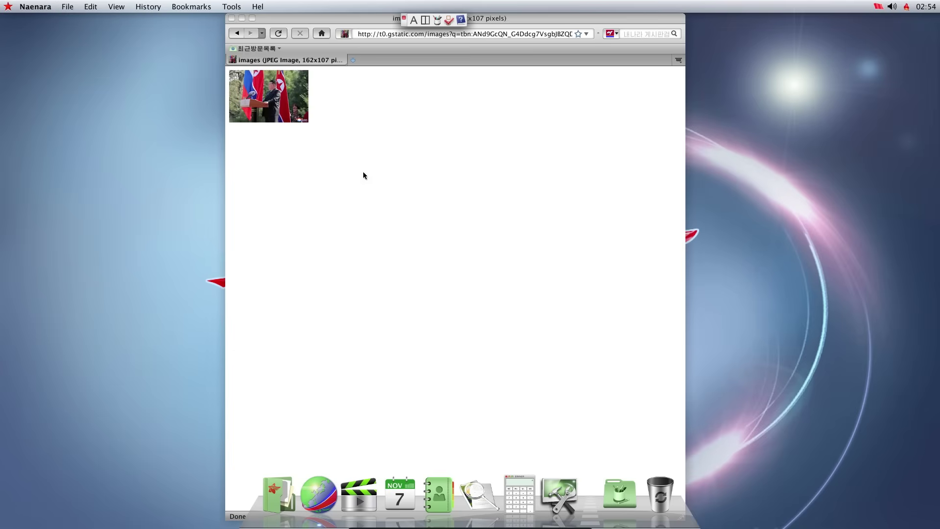
pyautogui.rightClick(282, 103)
pyautogui.click(303, 137)
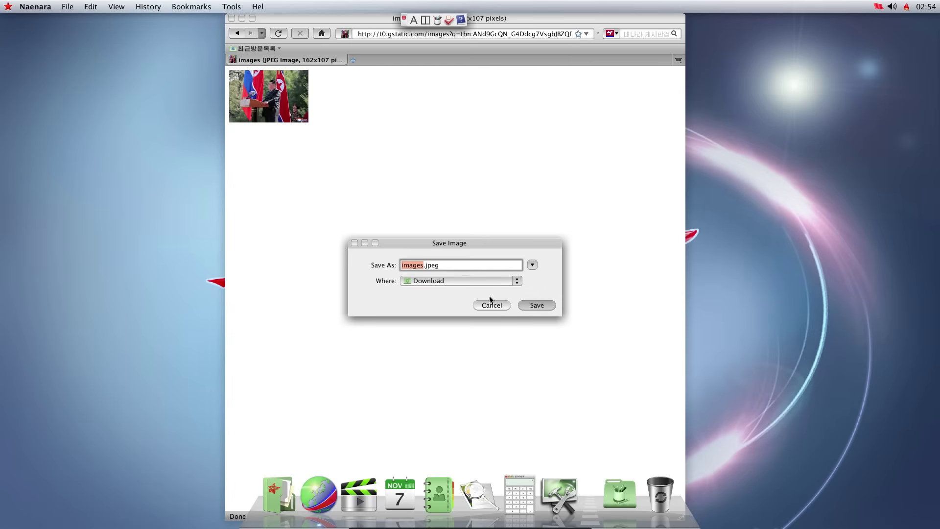
pyautogui.click(542, 307)
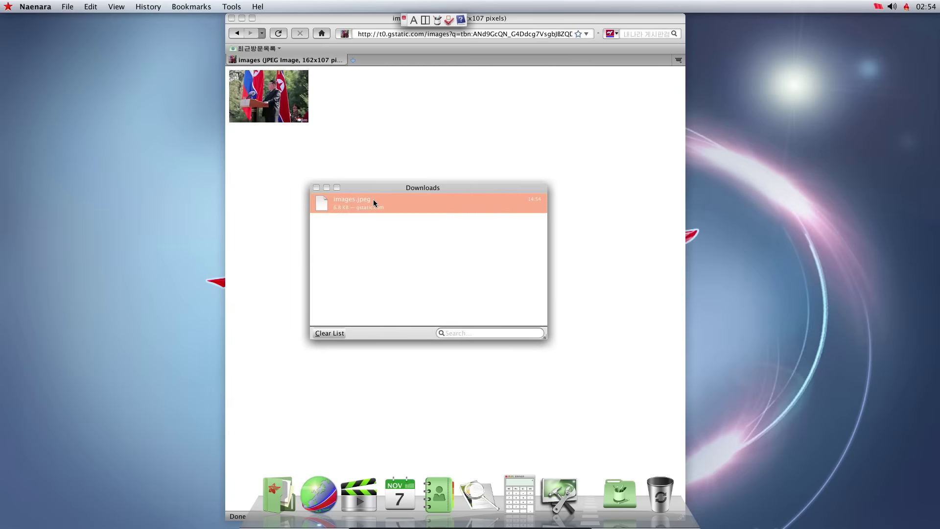
# Step: Open the downloaded images.jpeg, then hide all windows to show the desktop
pyautogui.rightClick(371, 202)
pyautogui.click(391, 208)
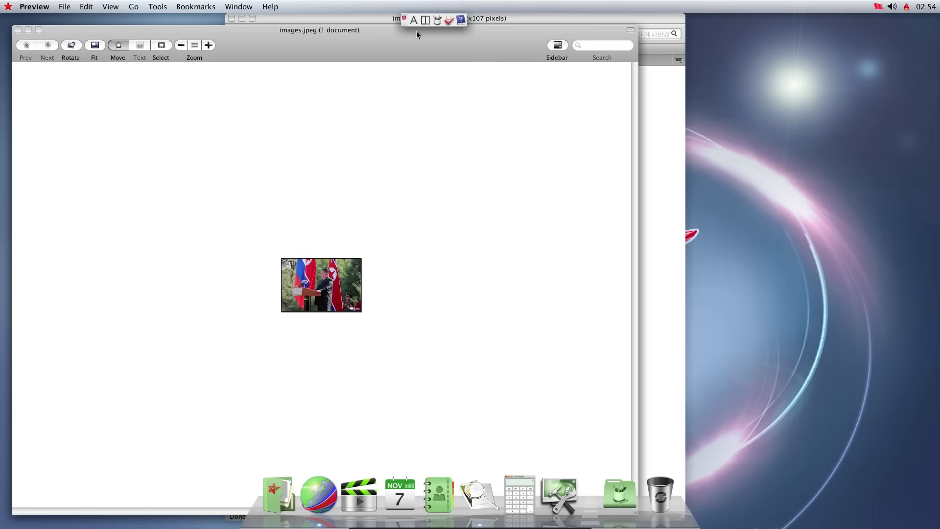
pyautogui.press('F11')
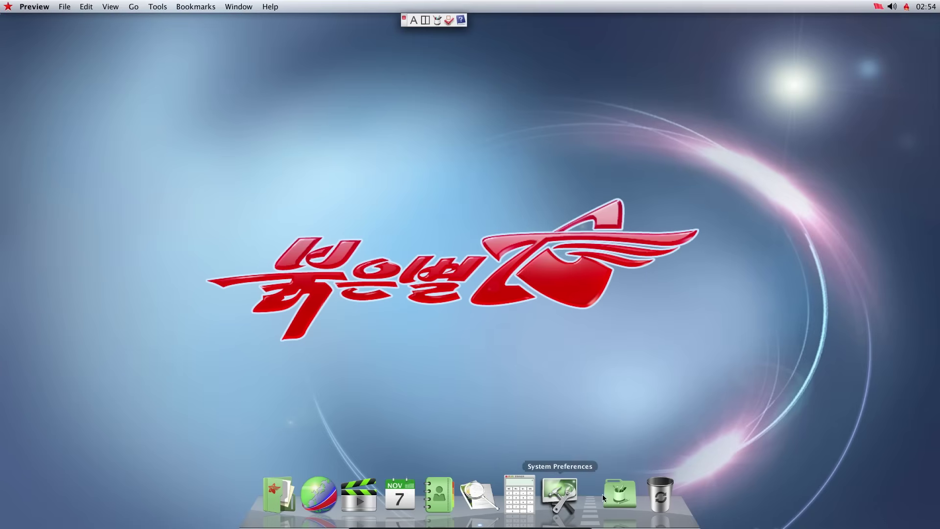
# Step: Open a file browser and select images.jpeg in the home Download folder
pyautogui.click(619, 497)
pyautogui.click(279, 494)
pyautogui.click(434, 133)
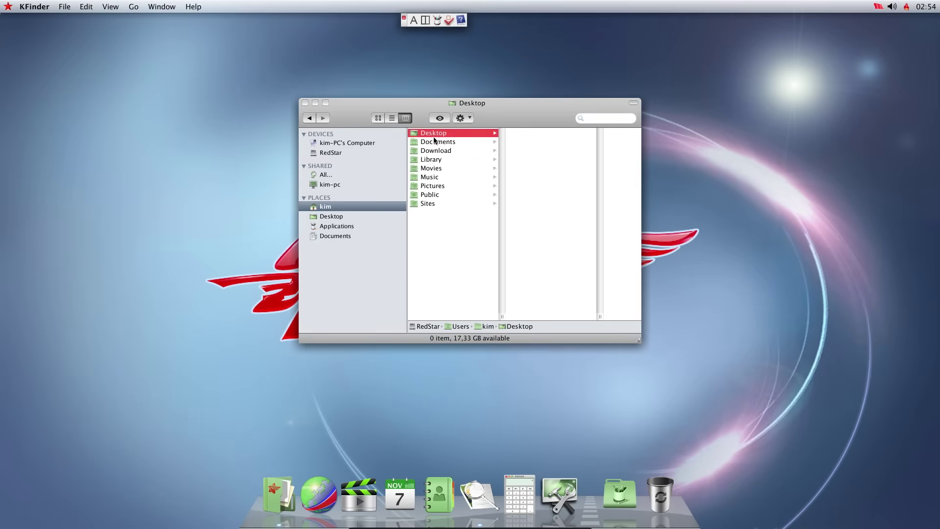
pyautogui.click(435, 150)
pyautogui.click(530, 133)
# Step: Set images.jpeg as the centered desktop background and close the Download window
pyautogui.rightClick(503, 134)
pyautogui.moveTo(551, 265)
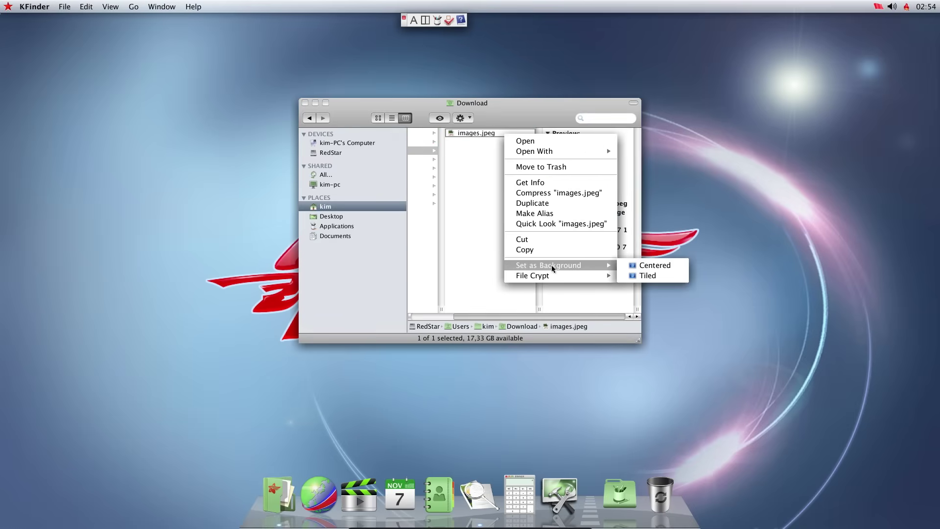
pyautogui.click(645, 267)
pyautogui.moveTo(489, 102); pyautogui.dragTo(745, 187)
pyautogui.click(560, 187)
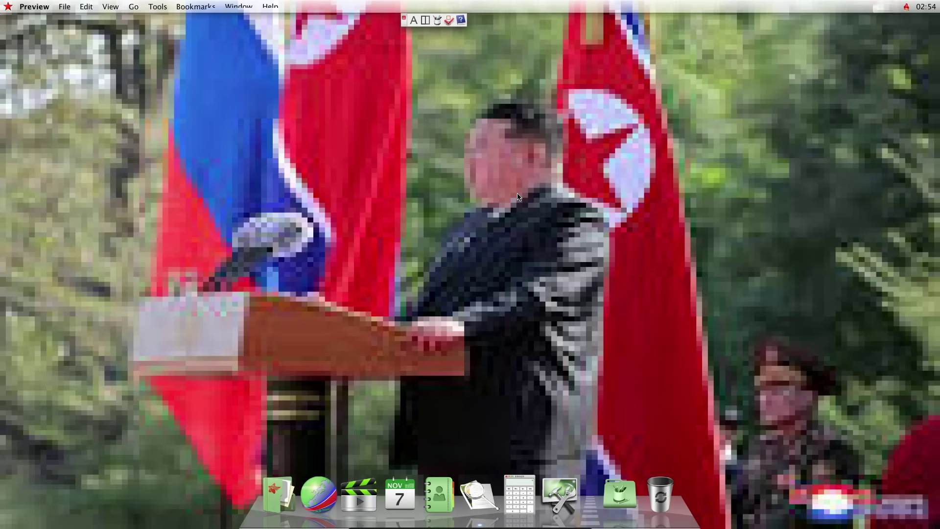